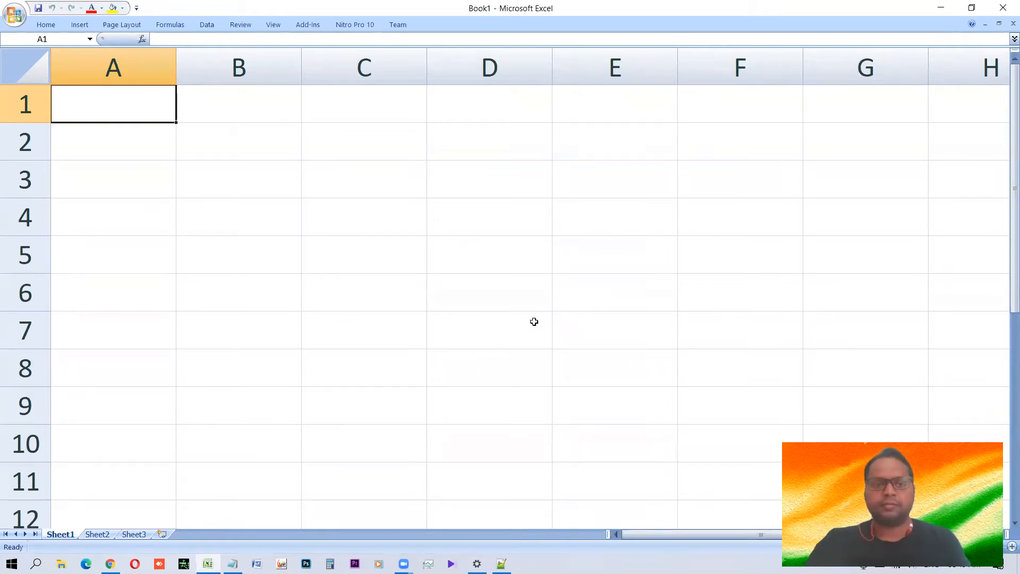
Examine how cell addresses combine column letters and row numbers, using cells A1, B2 and C2, column A, row 2 and column C.
{"action": "left_click", "coordinate": [123, 136]}
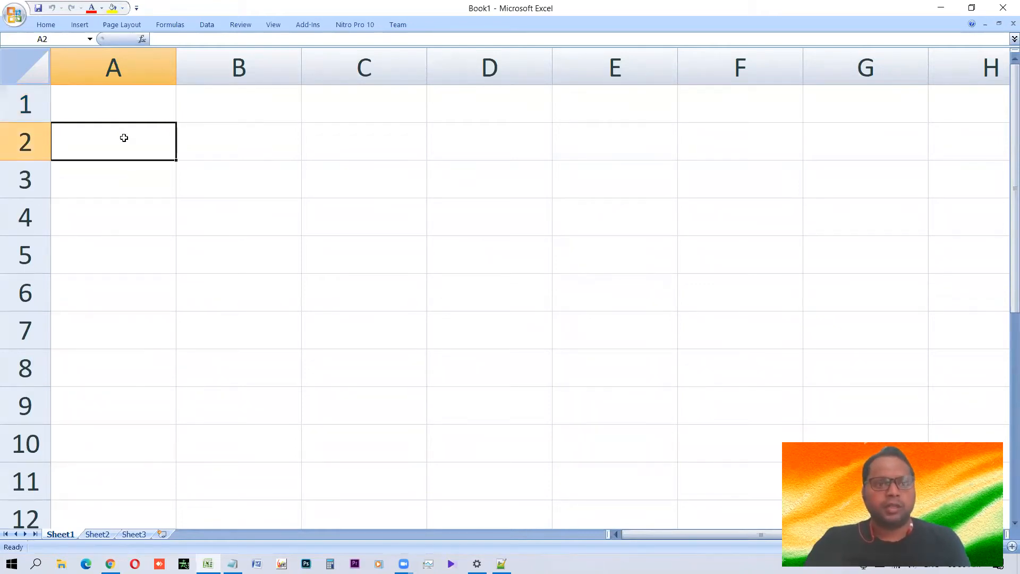
{"action": "left_click", "coordinate": [292, 141]}
{"action": "left_click", "coordinate": [323, 140]}
{"action": "left_click", "coordinate": [108, 107]}
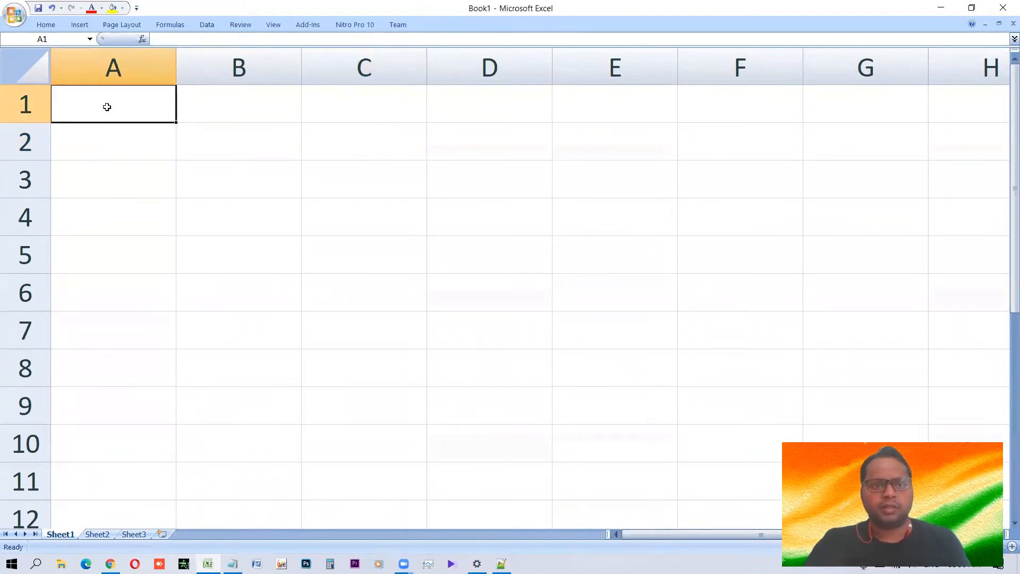
{"action": "left_click", "coordinate": [217, 118]}
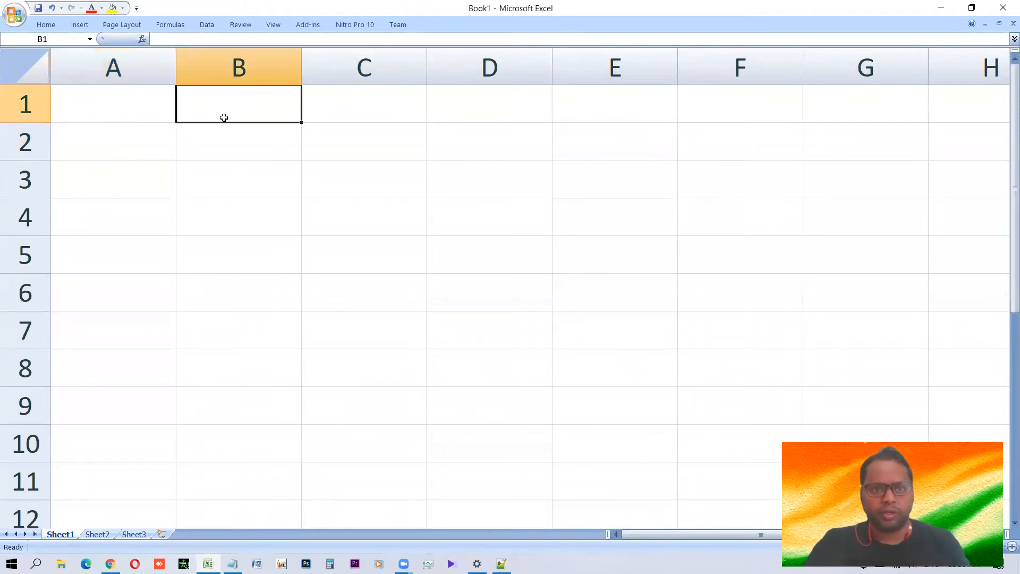
{"action": "left_click", "coordinate": [294, 154]}
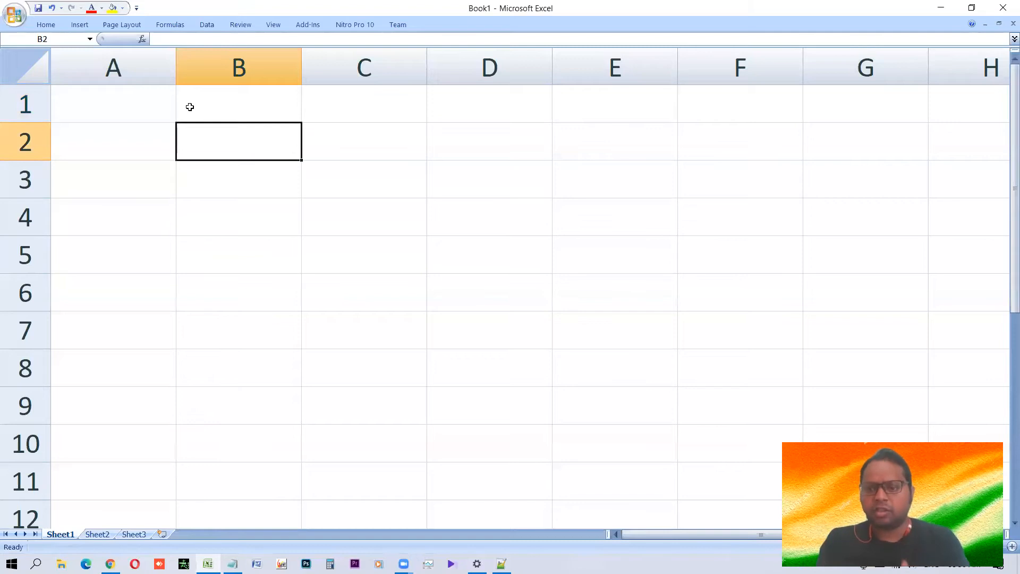
{"action": "left_click", "coordinate": [120, 69]}
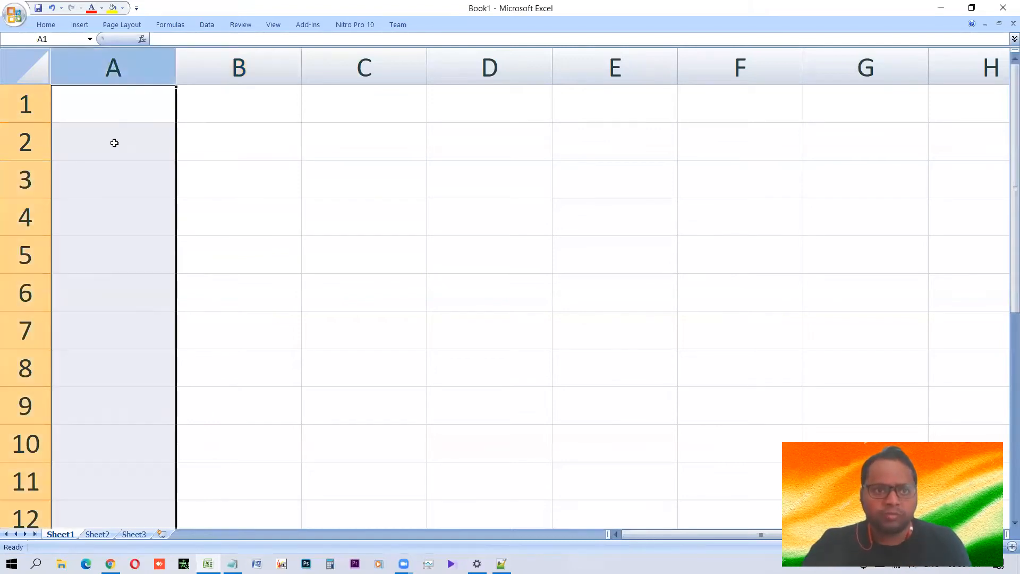
{"action": "left_click", "coordinate": [25, 141]}
{"action": "left_click", "coordinate": [218, 134]}
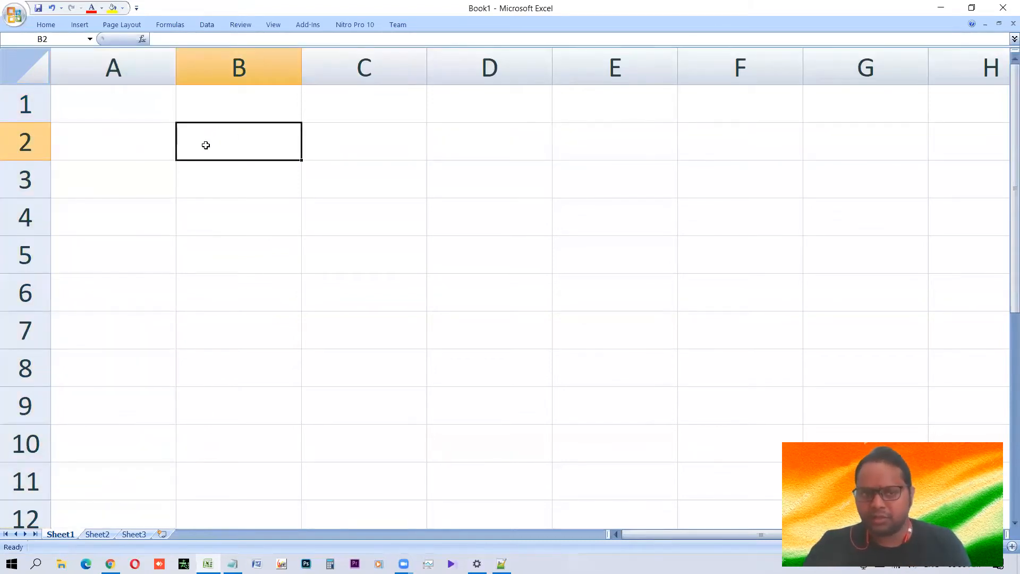
{"action": "left_click", "coordinate": [321, 149]}
{"action": "left_click", "coordinate": [54, 41]}
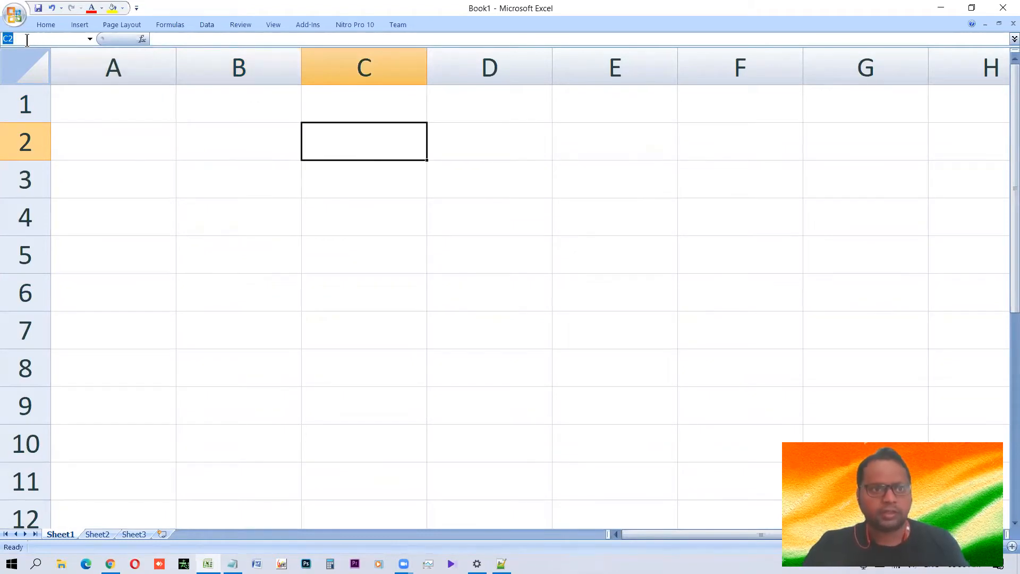
{"action": "left_click", "coordinate": [373, 62]}
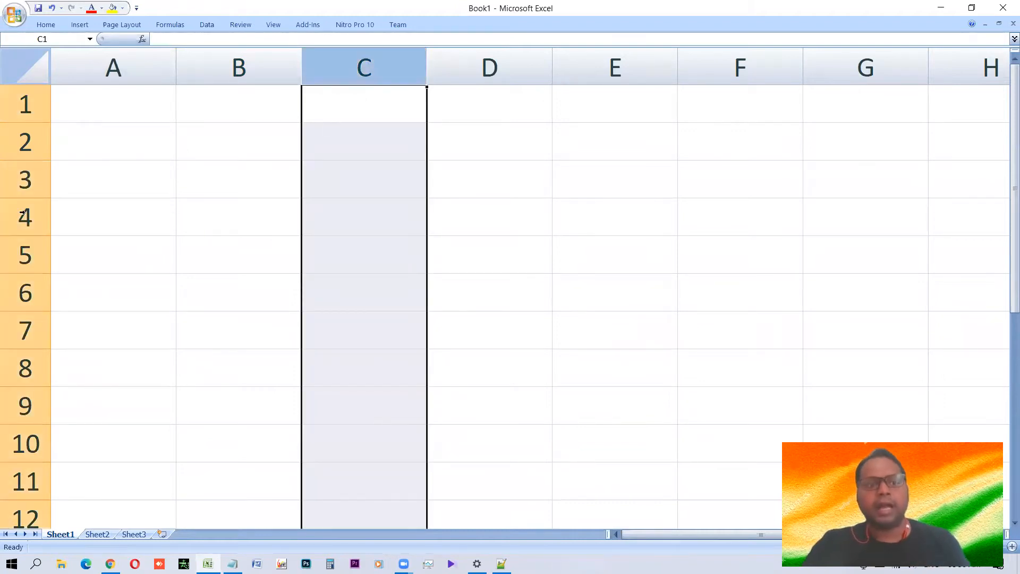
Enter the text C4 in cell C4 to compare it with the cell's address, and clear the cell again.
{"action": "left_click", "coordinate": [393, 206]}
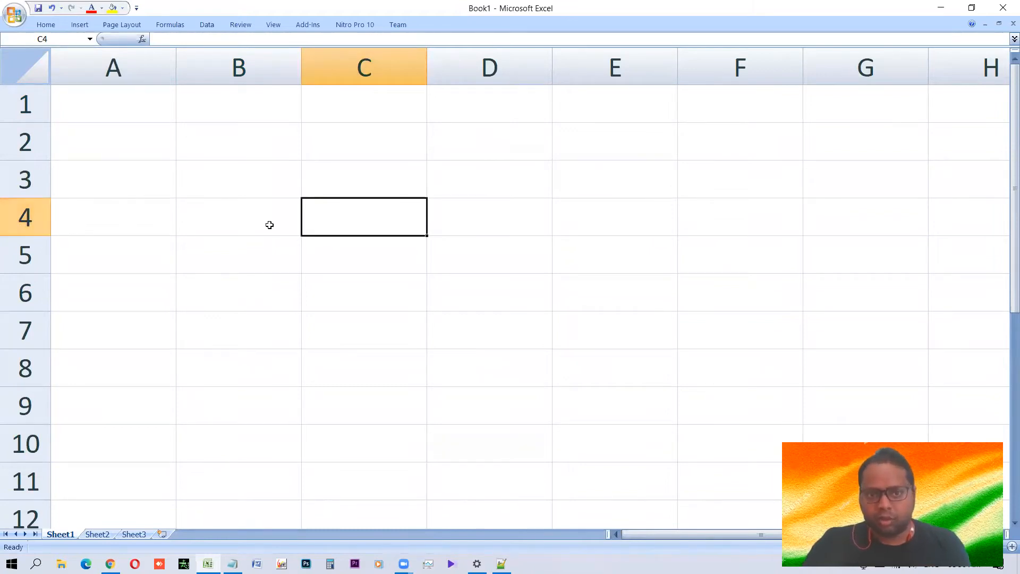
{"action": "type", "text": "C$"}
{"action": "key", "text": "BackSpace"}
{"action": "type", "text": "4"}
{"action": "key", "text": "Return"}
{"action": "left_click", "coordinate": [374, 215]}
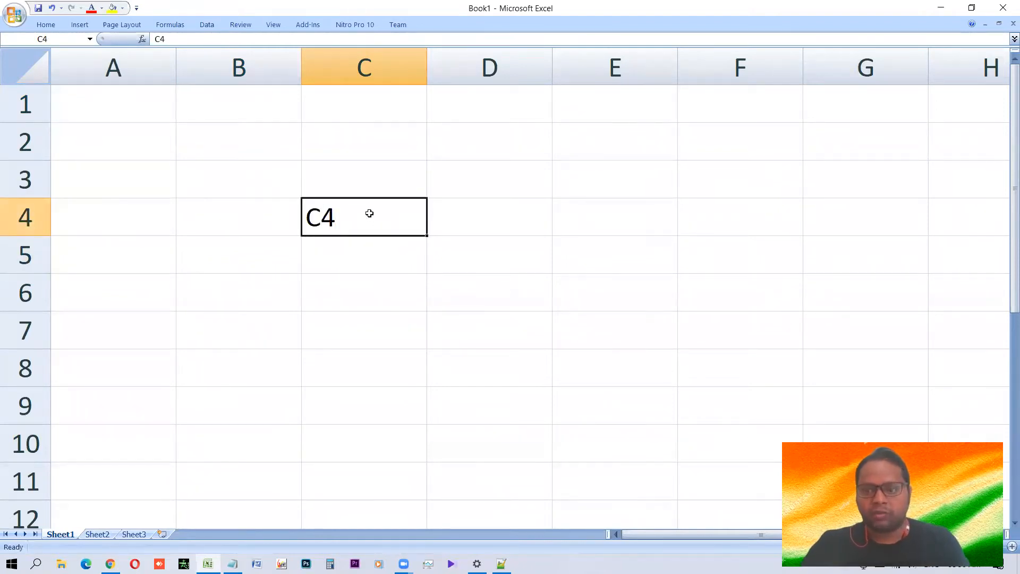
{"action": "left_click", "coordinate": [48, 41]}
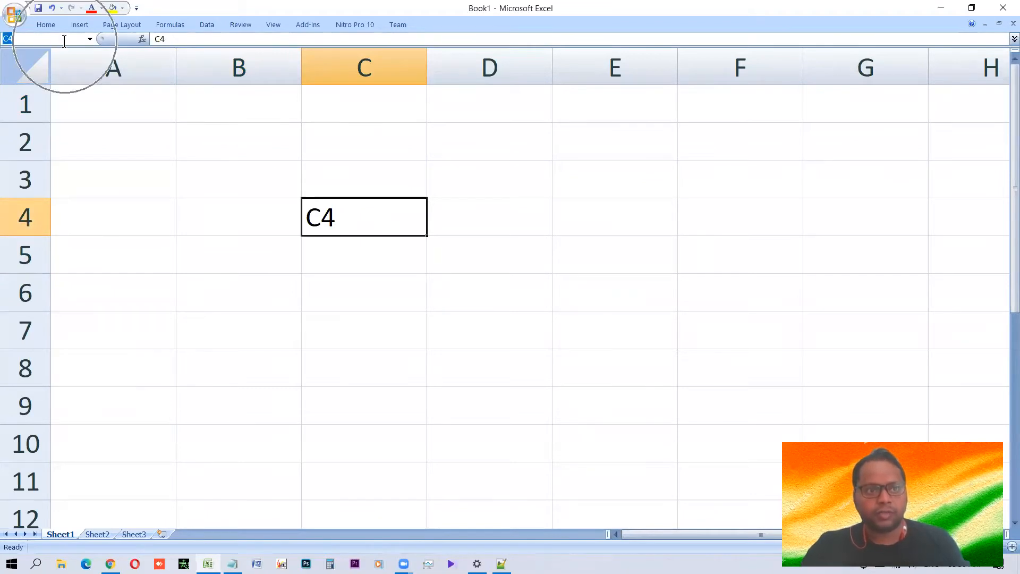
{"action": "key", "text": "Escape"}
{"action": "key", "text": "Delete"}
Enter the text "Relative Refencing" in cell A1.
{"action": "key", "text": "Left"}
{"action": "key", "text": "Up"}
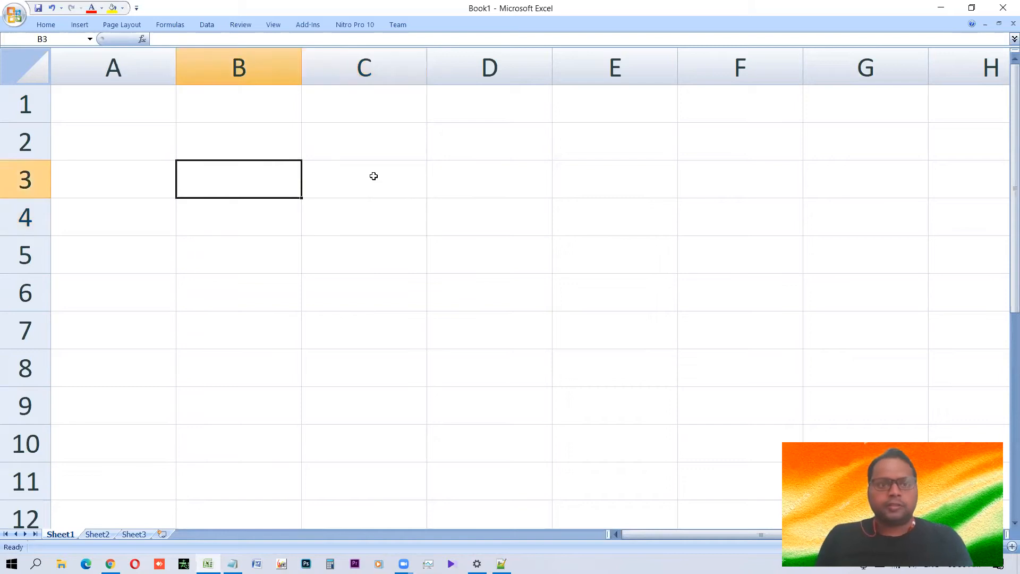
{"action": "key", "text": "Up"}
{"action": "key", "text": "Up"}
{"action": "key", "text": "Left"}
{"action": "type", "text": "Relative"}
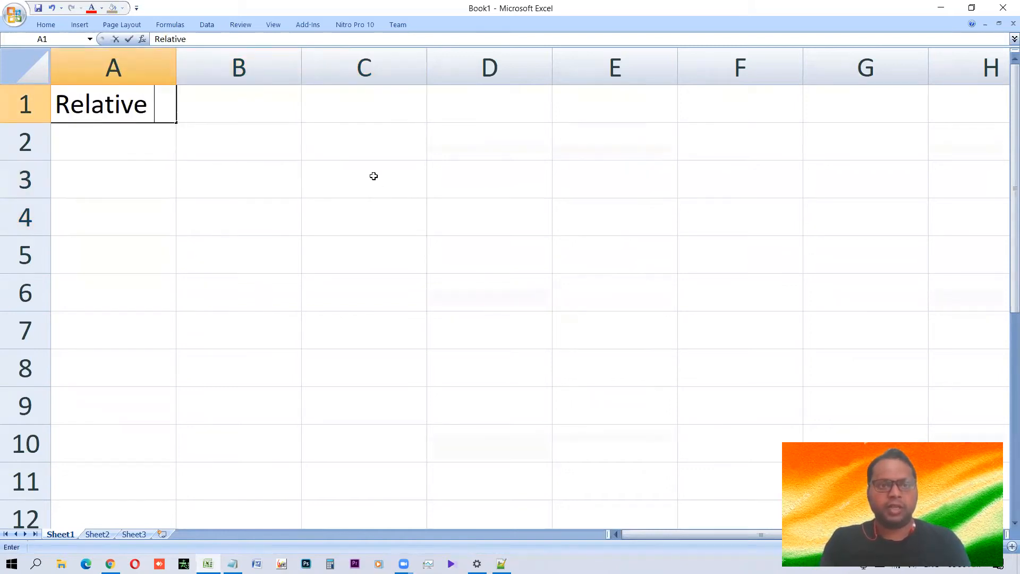
{"action": "type", "text": " Refencing"}
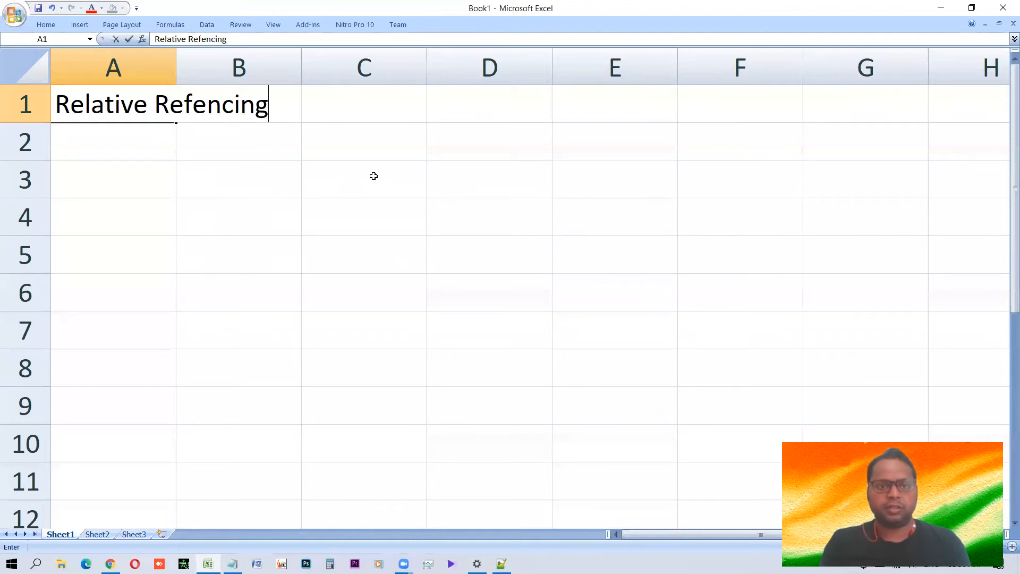
{"action": "key", "text": "Return"}
Enter "Absolute Ref" in cell A2 and "Mixed Ref" in cell A3.
{"action": "type", "text": "Abosulute"}
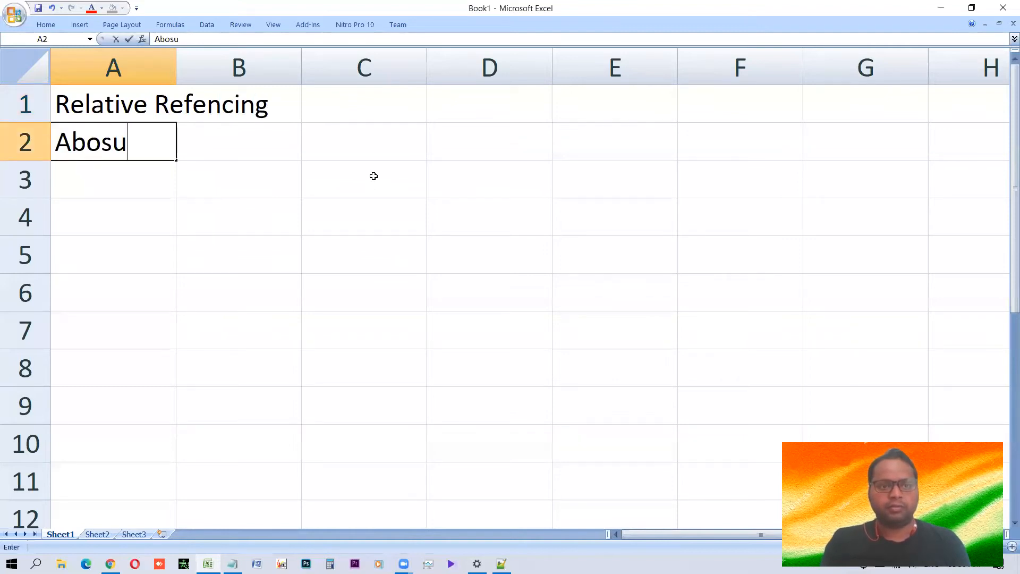
{"action": "key", "text": "BackSpace"}
{"action": "key", "text": "BackSpace"}
{"action": "key", "text": "BackSpace"}
{"action": "key", "text": "BackSpace"}
{"action": "key", "text": "BackSpace"}
{"action": "key", "text": "BackSpace"}
{"action": "key", "text": "BackSpace"}
{"action": "type", "text": "s"}
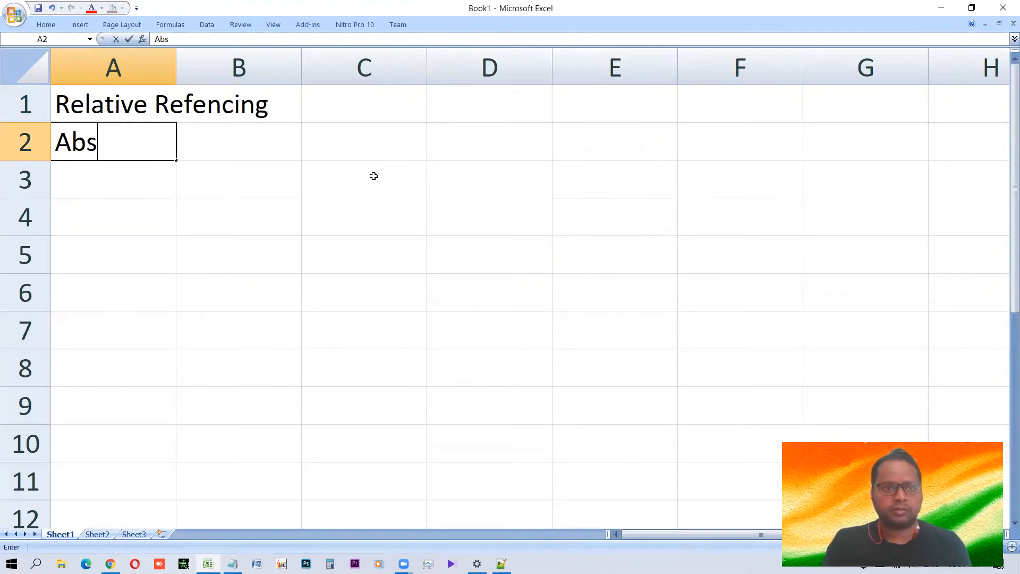
{"action": "type", "text": "olute Refe"}
{"action": "key", "text": "BackSpace"}
{"action": "key", "text": "Return"}
{"action": "type", "text": "Mixed Ref"}
{"action": "key", "text": "Return"}
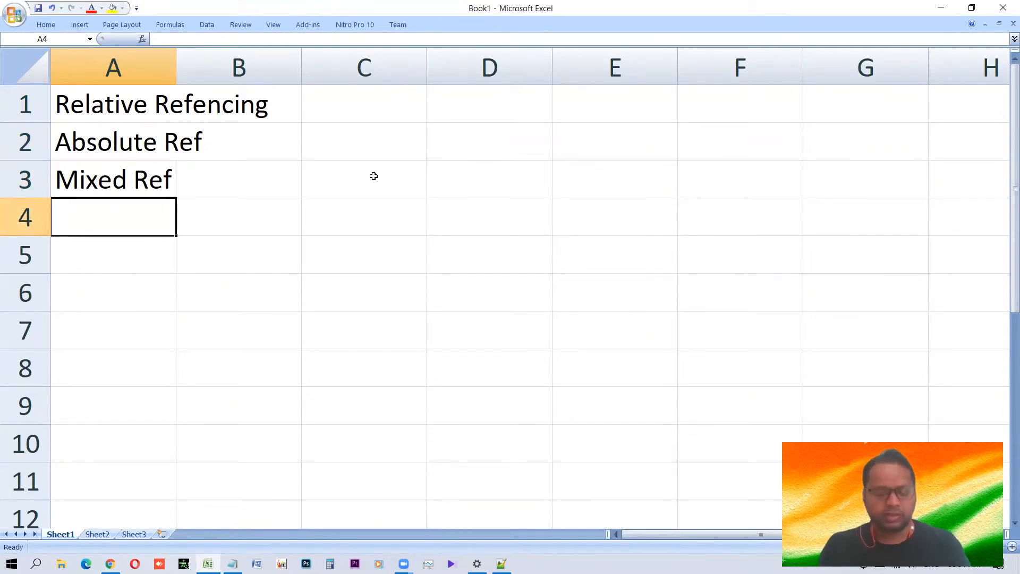
AutoFit the width of column A to the text in cell A1.
{"action": "key", "text": "Up"}
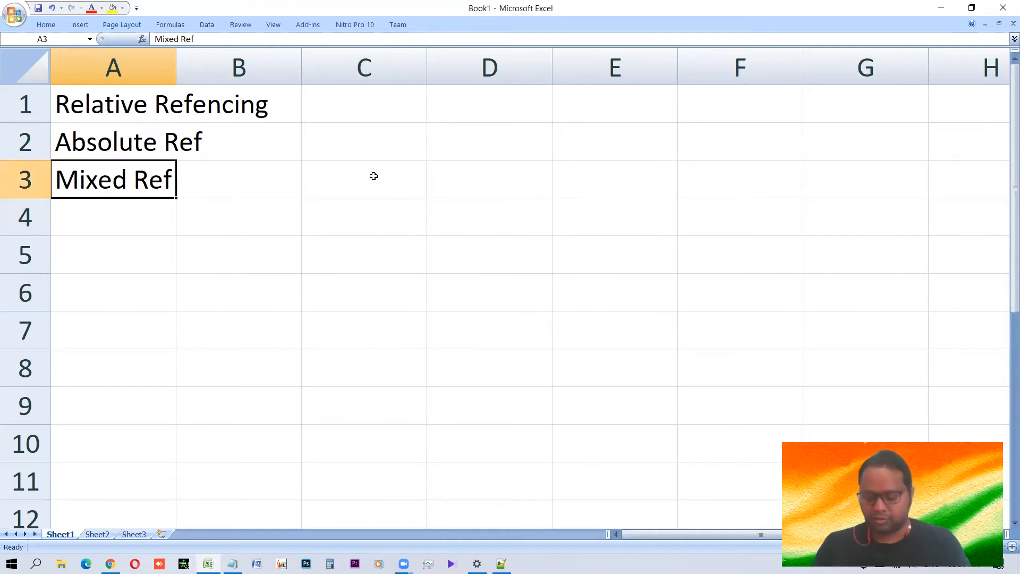
{"action": "key", "text": "Up"}
{"action": "key", "text": "Up"}
{"action": "key", "text": "alt+h"}
{"action": "key", "text": "o"}
{"action": "key", "text": "i"}
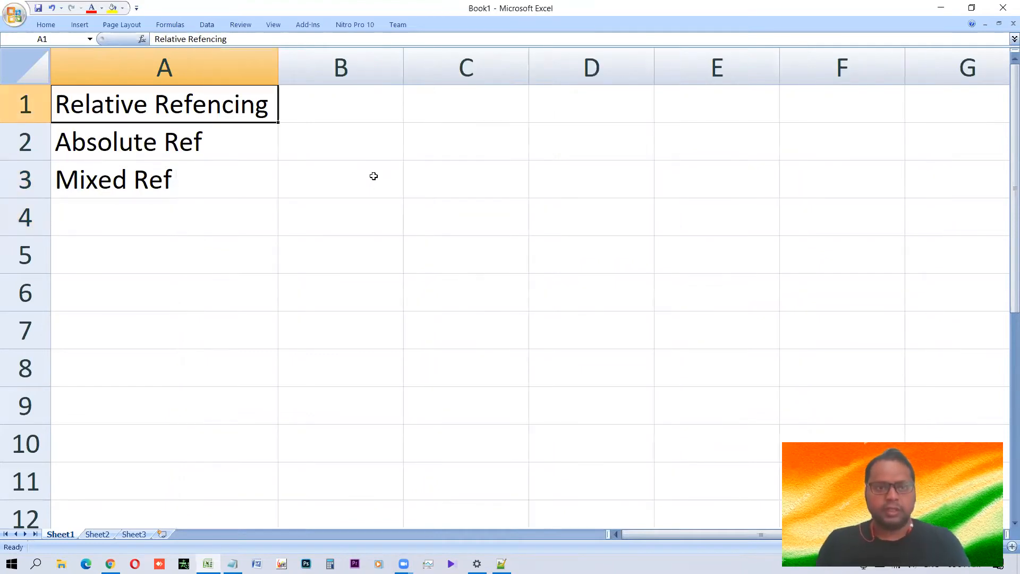
Clear the three reference-type labels from cells A1 to A3.
{"action": "key", "text": "shift+Down"}
{"action": "key", "text": "shift+Down"}
{"action": "key", "text": "shift+Down"}
{"action": "key", "text": "Delete"}
{"action": "key", "text": "Down"}
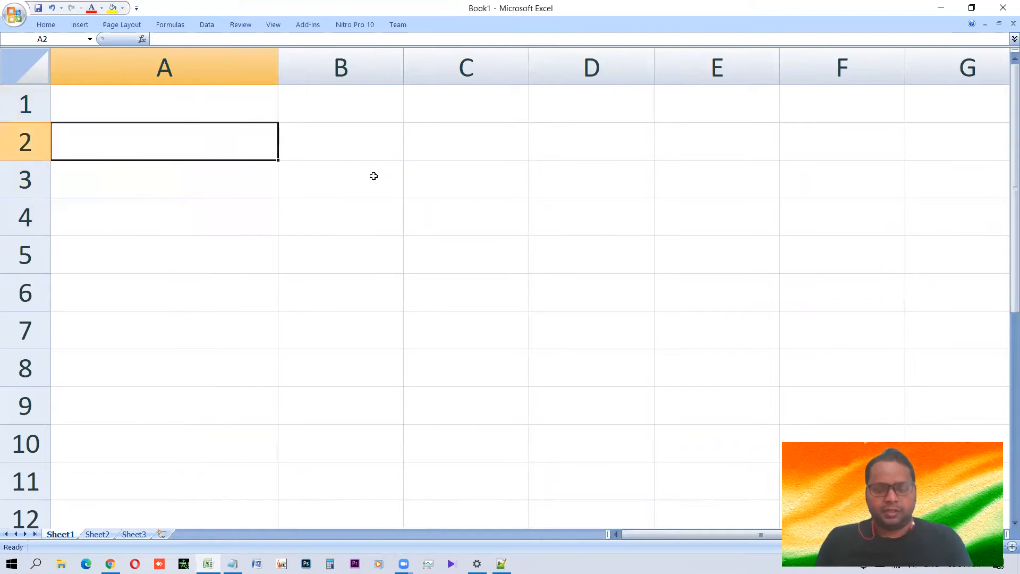
Undo the clearing, the column A width change and the three label entries back to a blank sheet.
{"action": "key", "text": "ctrl+z"}
{"action": "key", "text": "ctrl+z"}
{"action": "key", "text": "ctrl+z"}
{"action": "key", "text": "ctrl+z"}
{"action": "key", "text": "ctrl+z"}
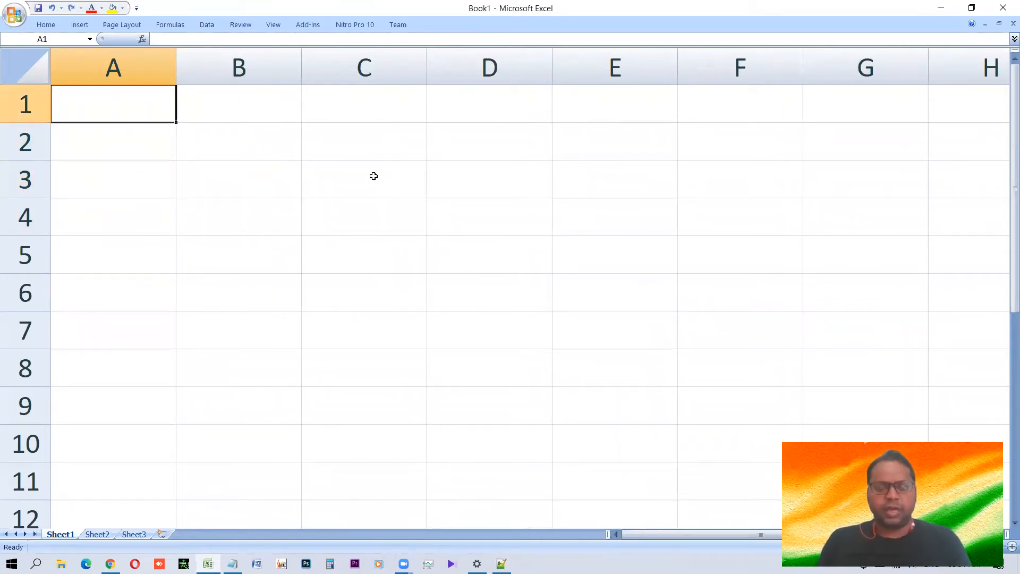
Enter the numbers 67, 34 and 23 in cells A1, A2 and A3.
{"action": "type", "text": "67"}
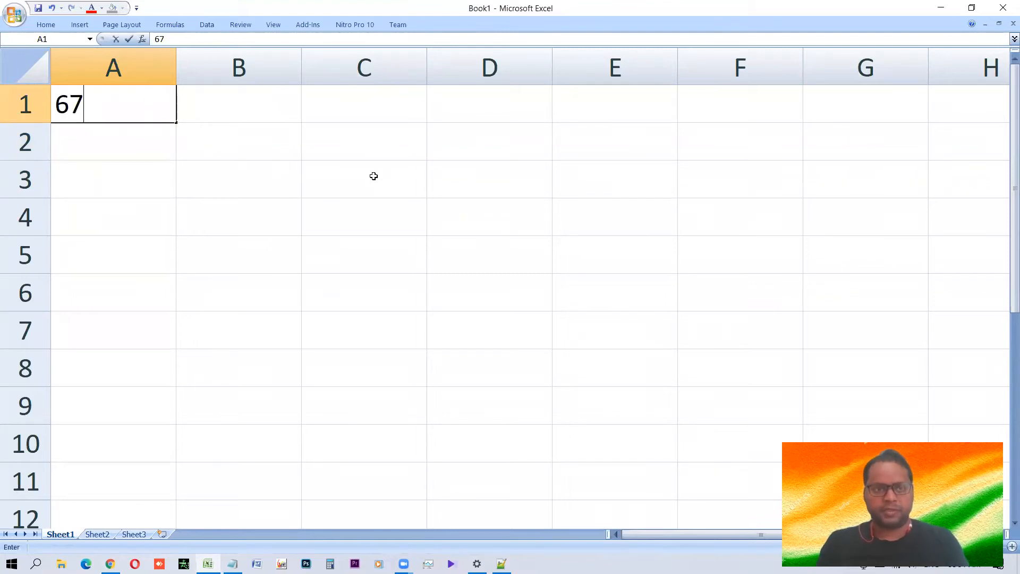
{"action": "key", "text": "Return"}
{"action": "type", "text": "34"}
{"action": "key", "text": "Return"}
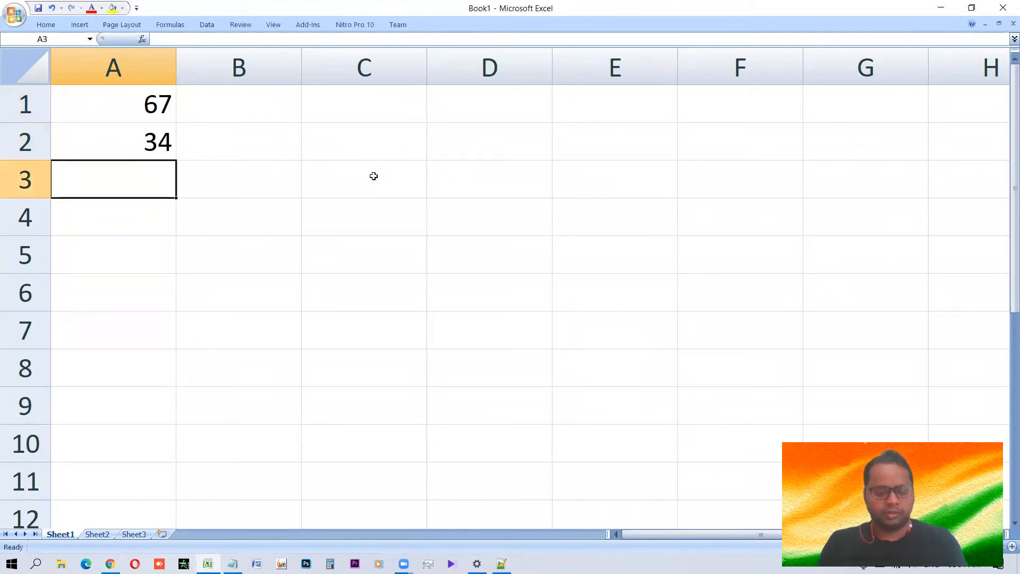
{"action": "type", "text": "23"}
{"action": "key", "text": "Return"}
Enter the formula =A1+A2+A3 in cell C1 to add the three numbers by cell reference.
{"action": "key", "text": "Up"}
{"action": "key", "text": "Right"}
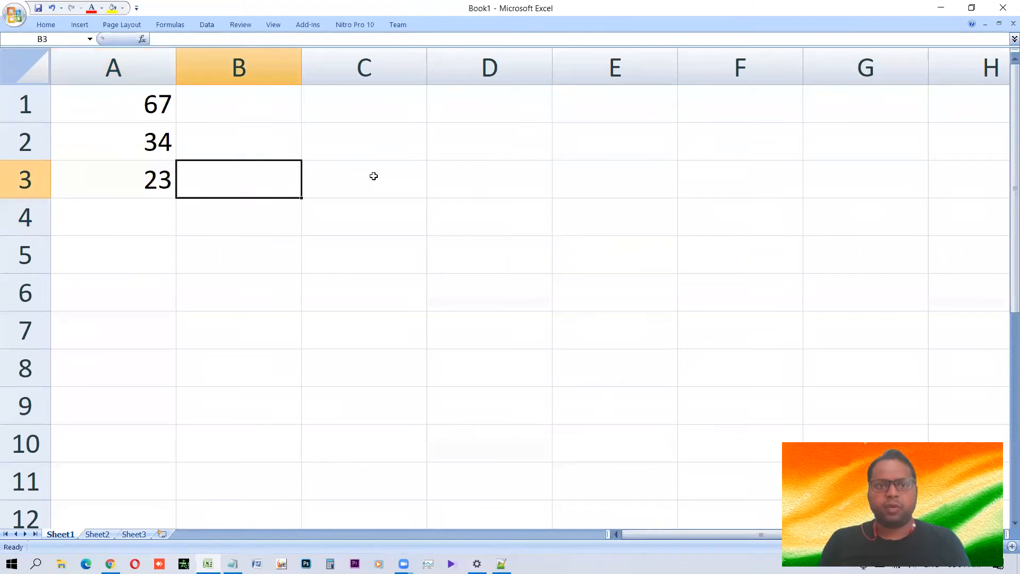
{"action": "key", "text": "Up"}
{"action": "key", "text": "Up"}
{"action": "key", "text": "Right"}
{"action": "type", "text": "="}
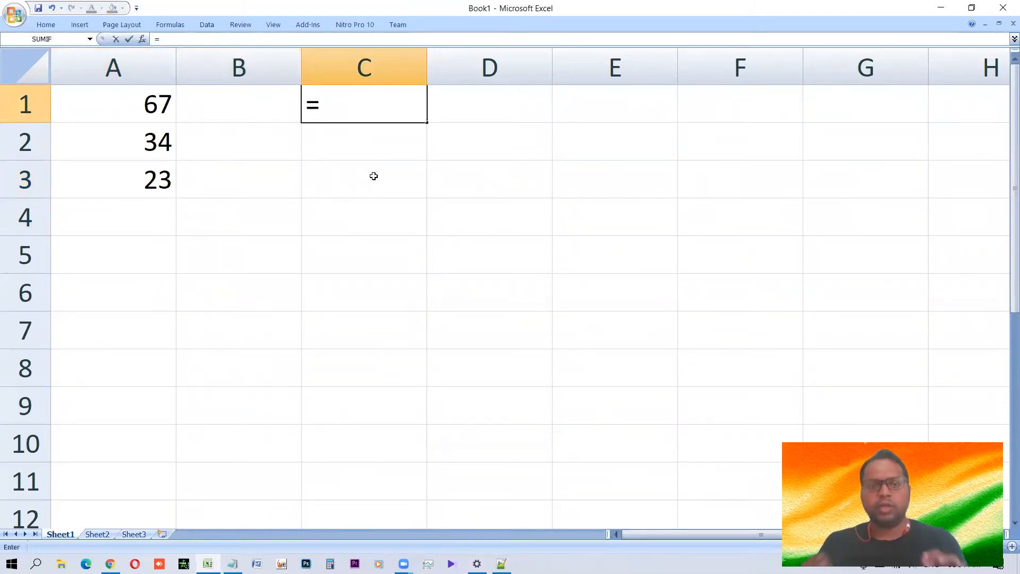
{"action": "left_click", "coordinate": [150, 108]}
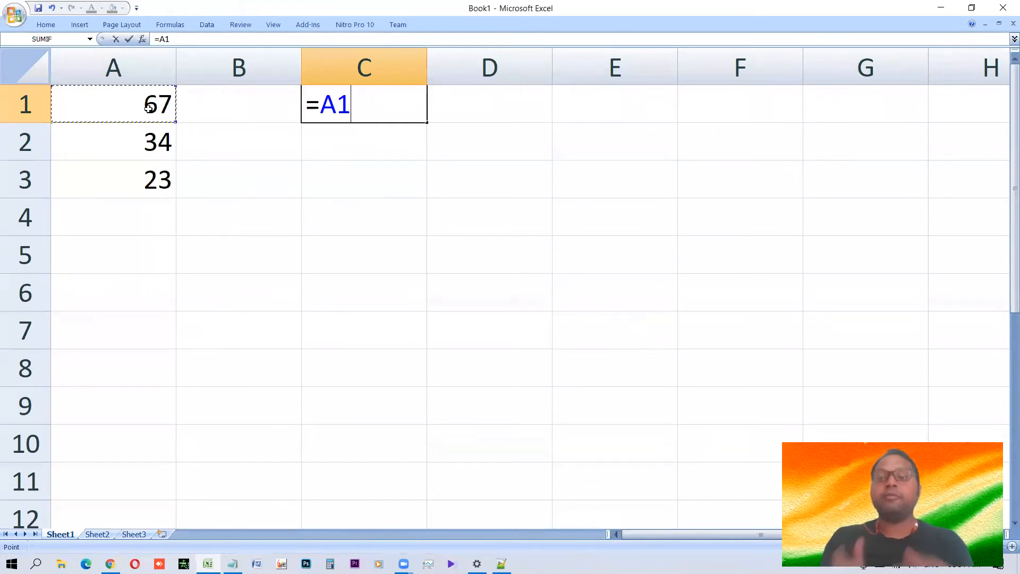
{"action": "type", "text": "+"}
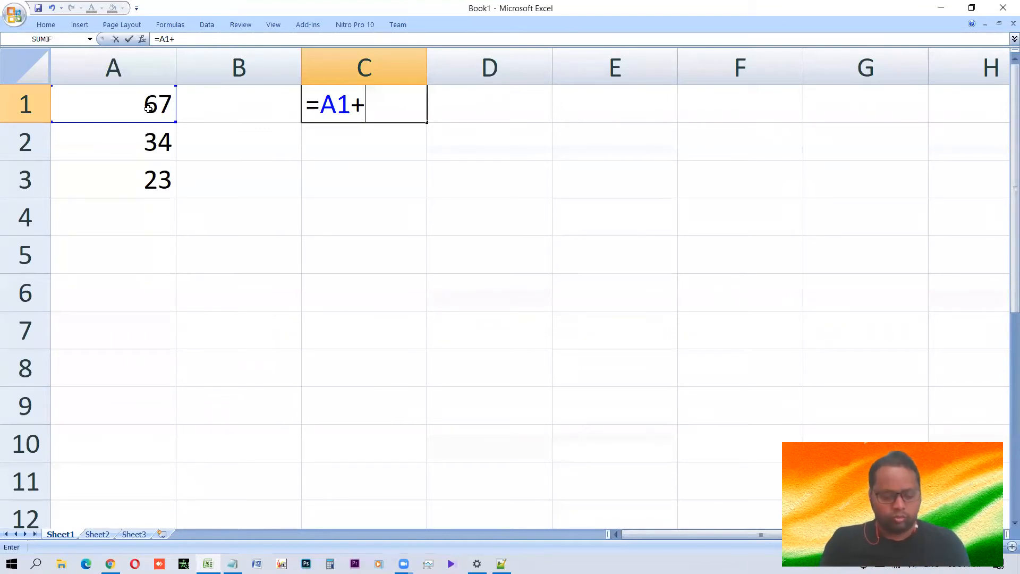
{"action": "type", "text": "a2"}
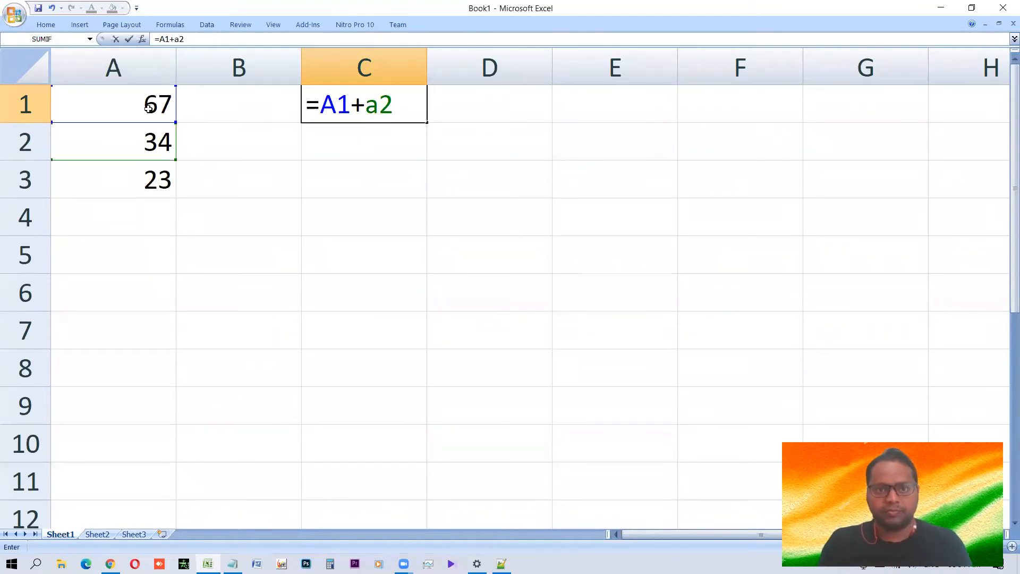
{"action": "type", "text": "+"}
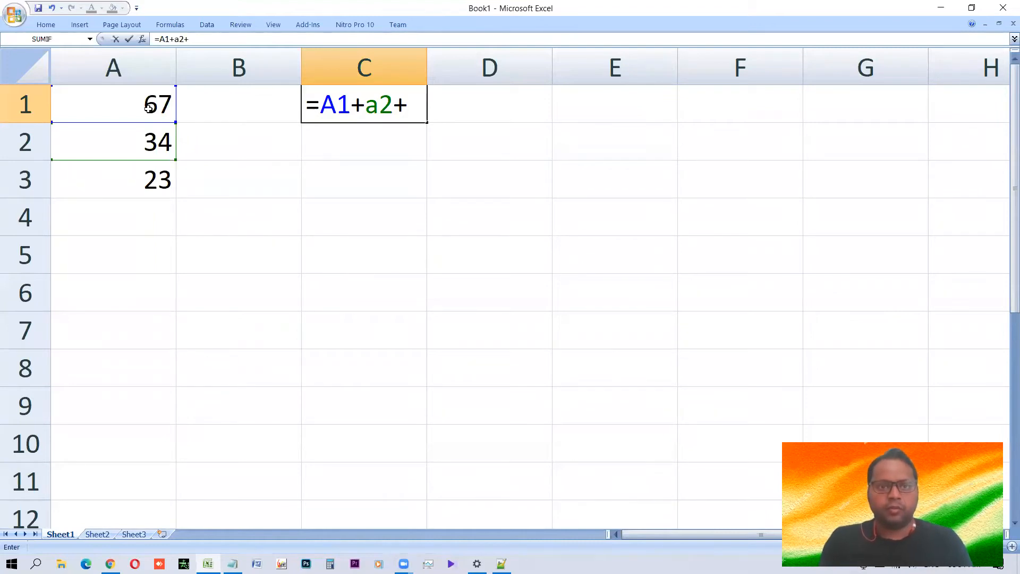
{"action": "key", "text": "Down"}
{"action": "key", "text": "Down"}
{"action": "key", "text": "Left"}
{"action": "key", "text": "Left"}
{"action": "key", "text": "Down"}
{"action": "key", "text": "Right"}
{"action": "key", "text": "Up"}
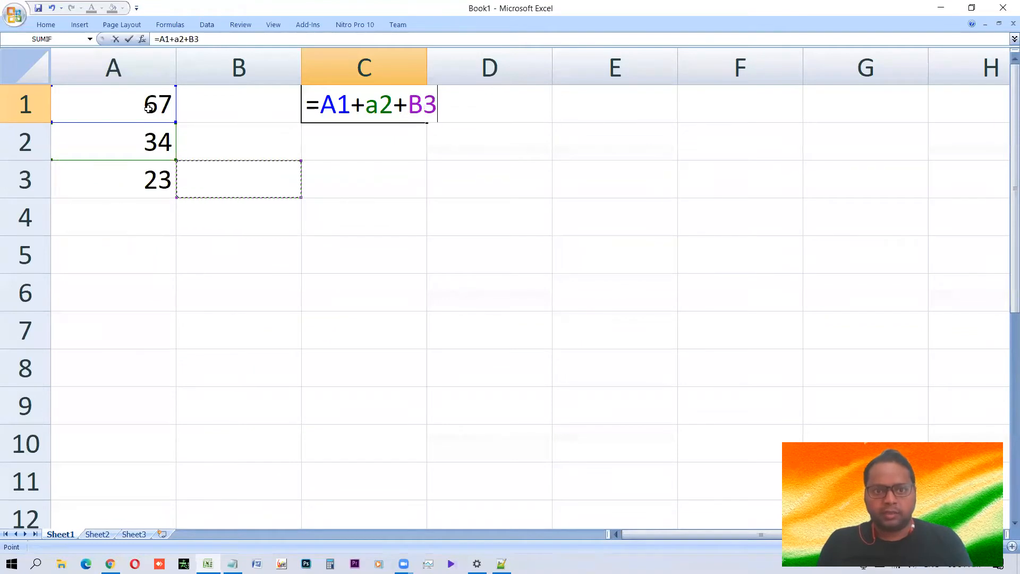
{"action": "key", "text": "Left"}
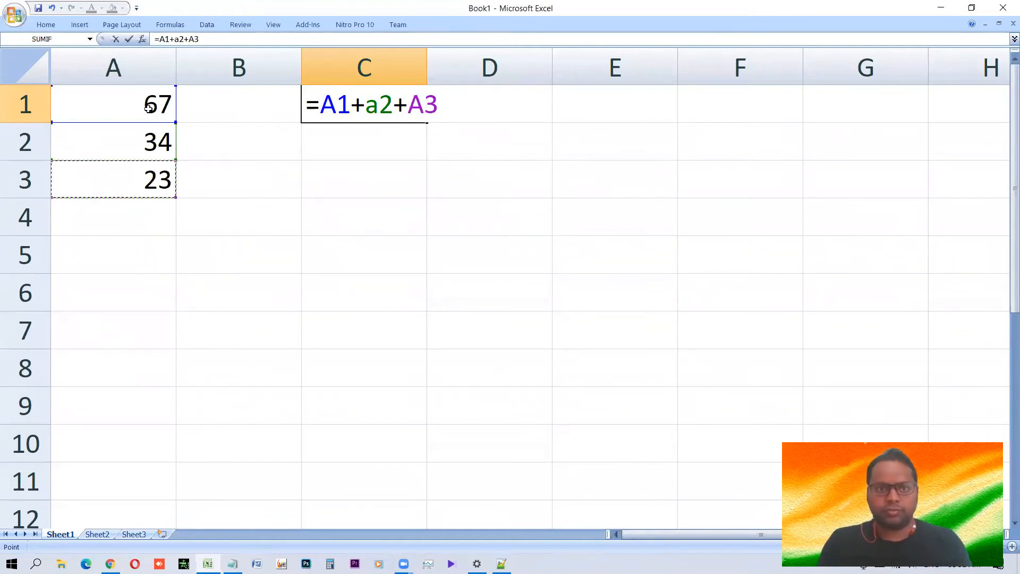
{"action": "key", "text": "Return"}
{"action": "key", "text": "Up"}
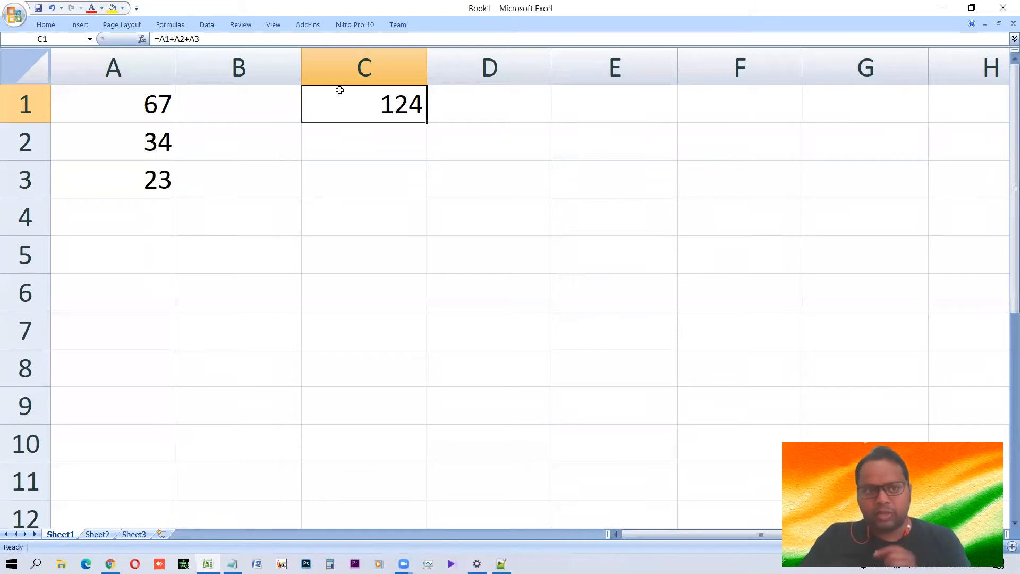
Change the number in cell A2 to 89 so the sum in C1 recalculates.
{"action": "left_click", "coordinate": [157, 136]}
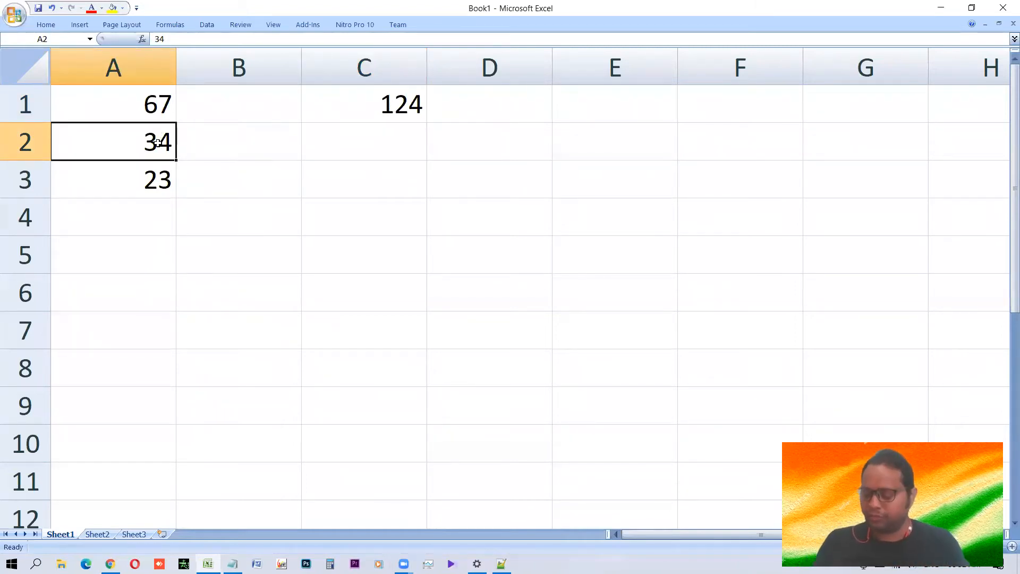
{"action": "type", "text": "89"}
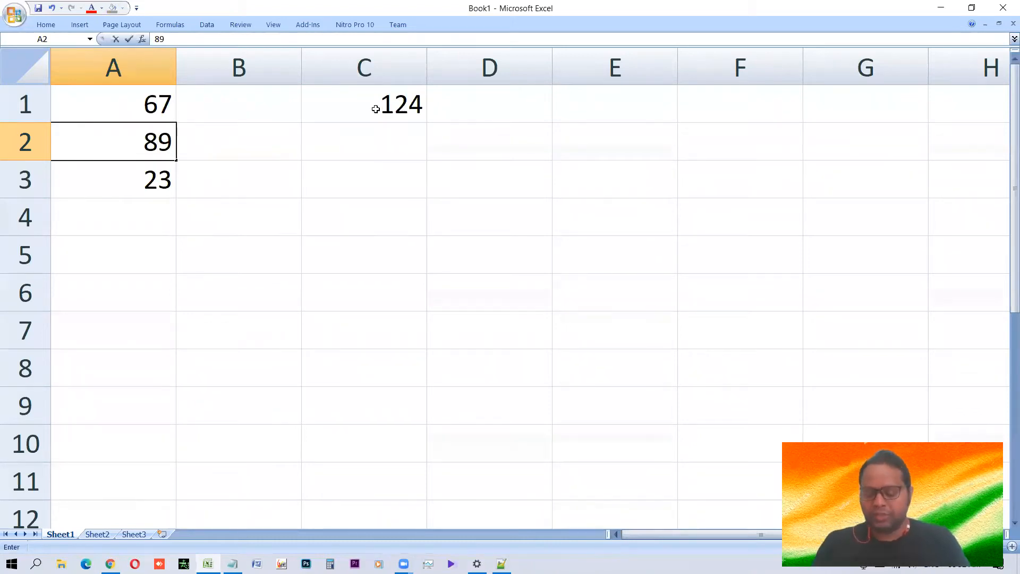
{"action": "key", "text": "Return"}
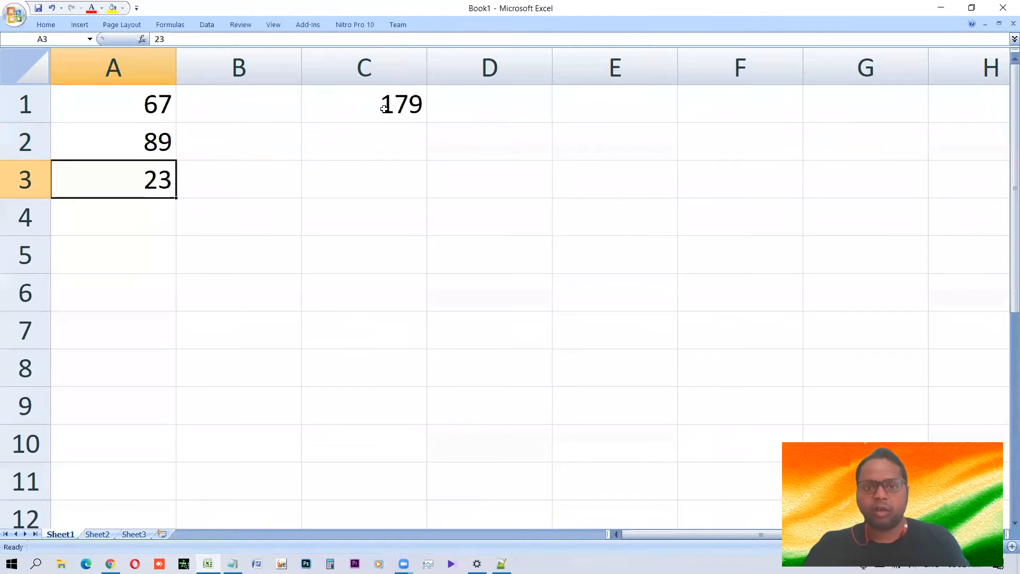
Examine the cell references in the C1 sum formula and the cells A1 to A3 they point to.
{"action": "left_click", "coordinate": [387, 108]}
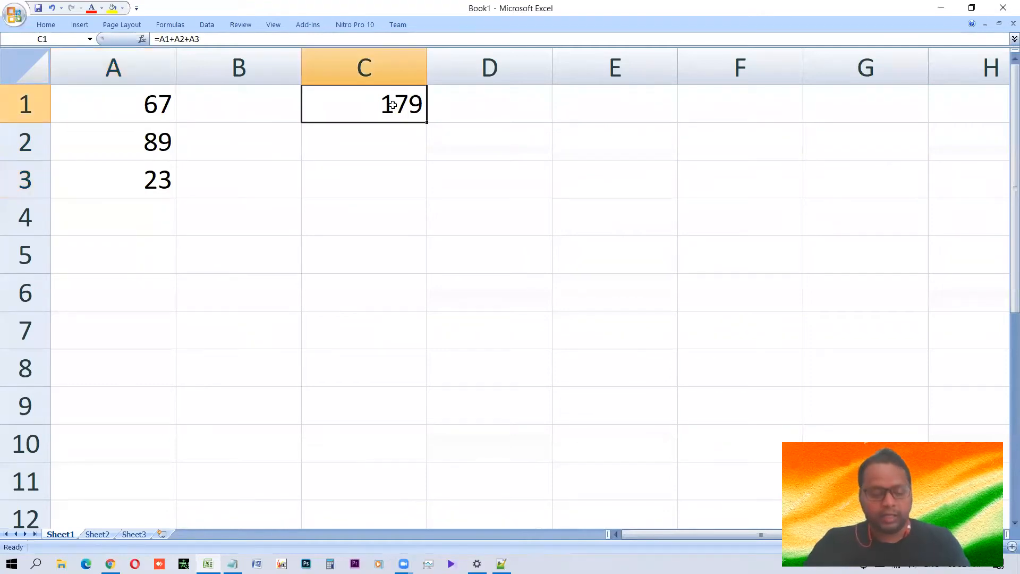
{"action": "double_click", "coordinate": [393, 105]}
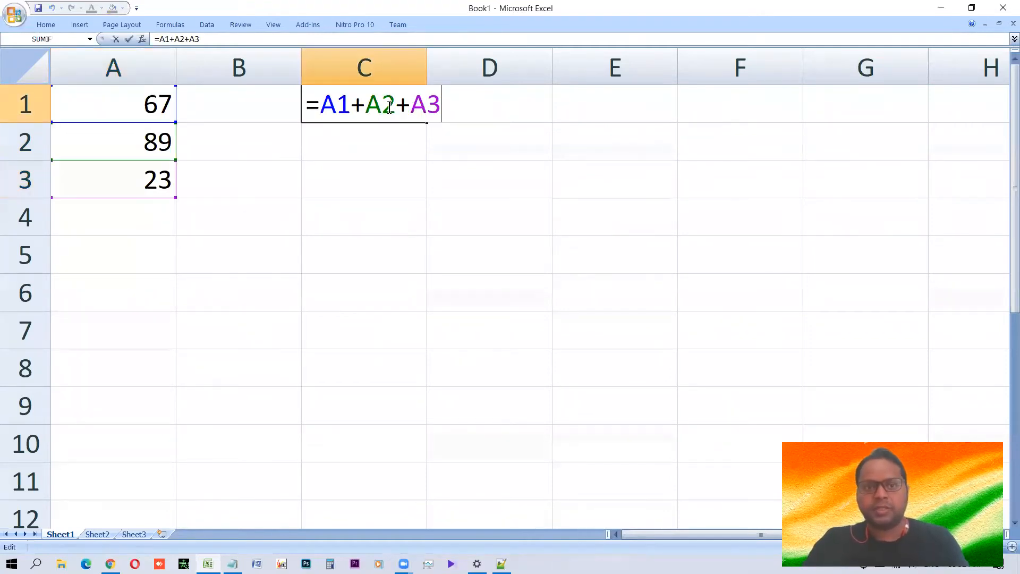
{"action": "left_click_drag", "start_coordinate": [321, 104], "coordinate": [443, 104]}
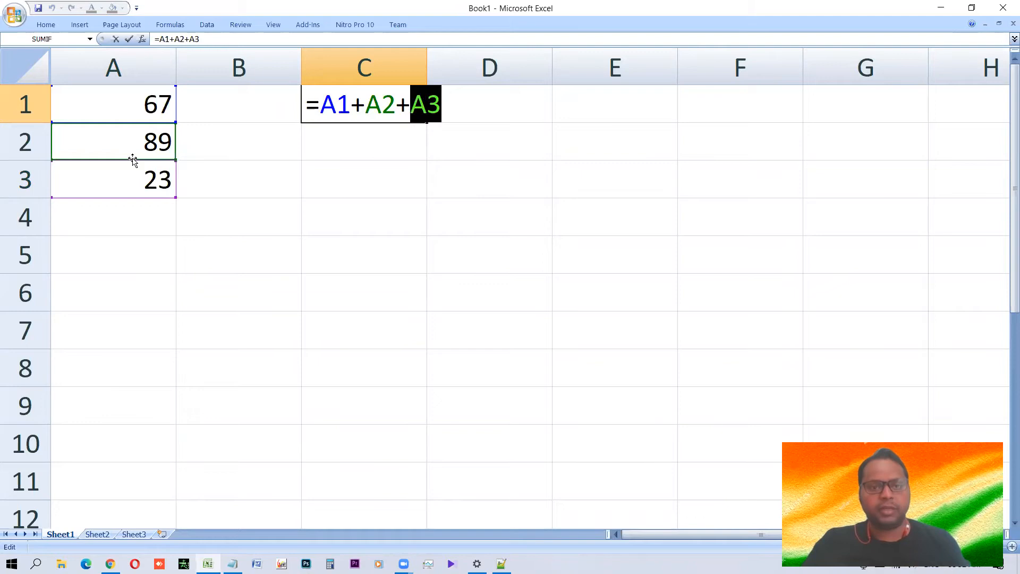
{"action": "key", "text": "Escape"}
{"action": "left_click_drag", "start_coordinate": [119, 112], "coordinate": [132, 179]}
{"action": "left_click", "coordinate": [375, 107]}
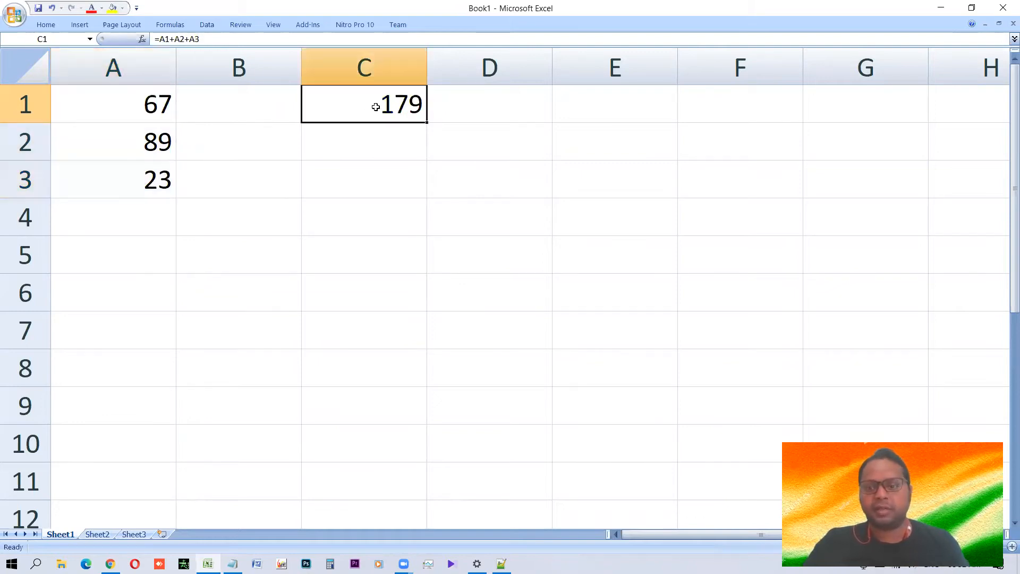
Change the number in cell A3 to 93 and select the sum in C1.
{"action": "left_click", "coordinate": [171, 175]}
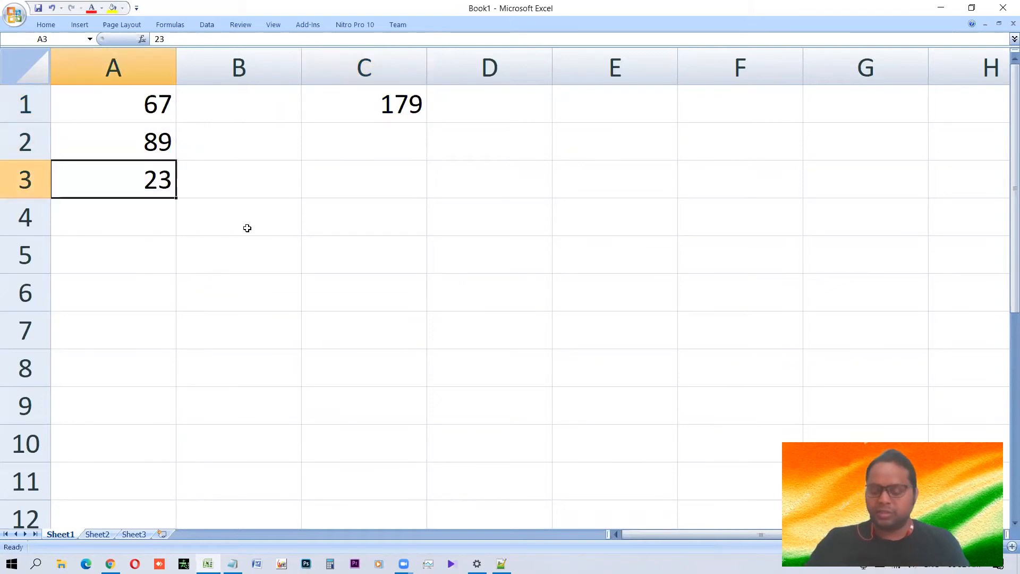
{"action": "type", "text": "93"}
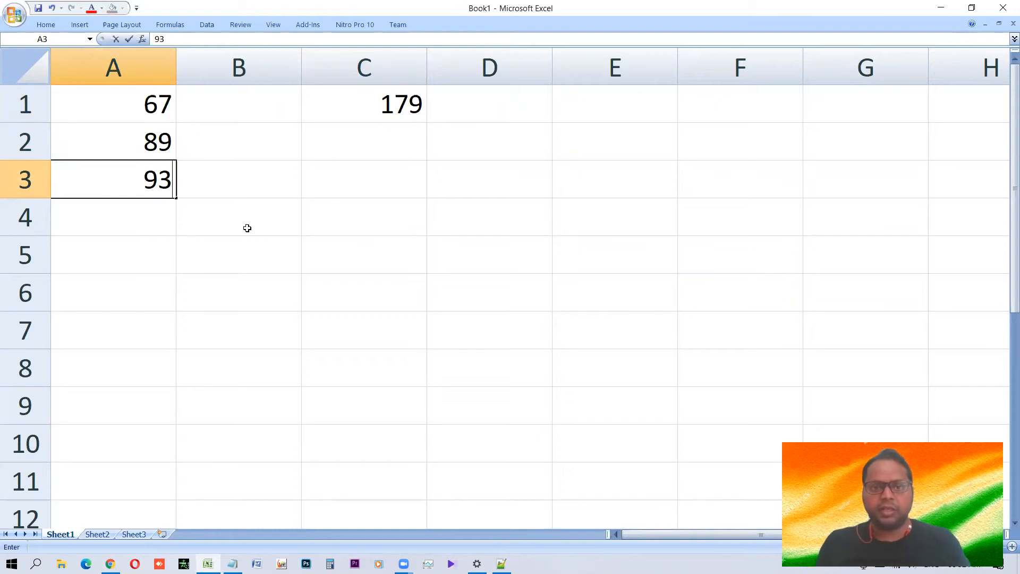
{"action": "key", "text": "Return"}
{"action": "left_click", "coordinate": [399, 102]}
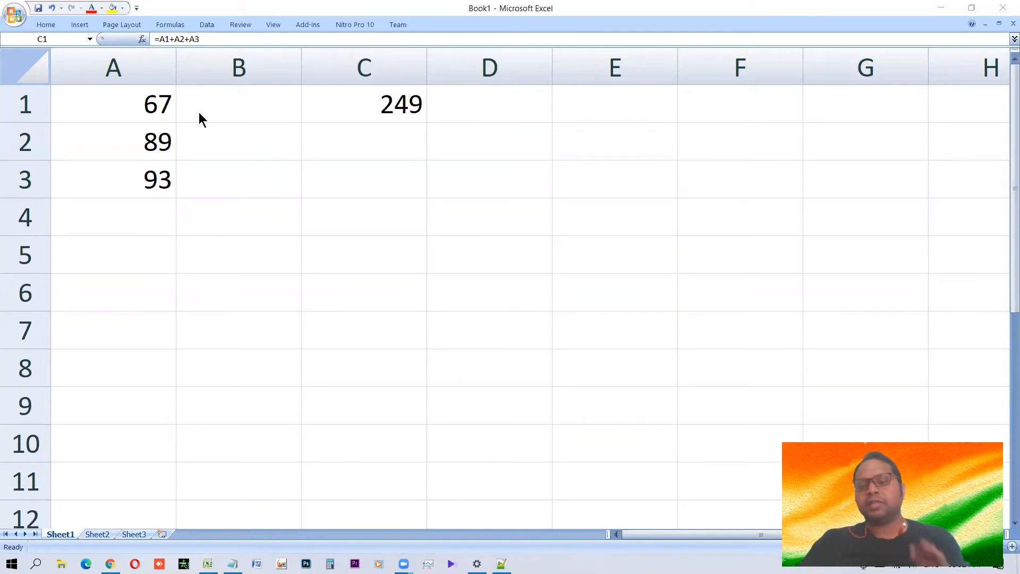
Clear the range A1:C4 to remove the numbers and the sum formula.
{"action": "left_click", "coordinate": [140, 104]}
{"action": "left_click_drag", "start_coordinate": [137, 102], "coordinate": [422, 205]}
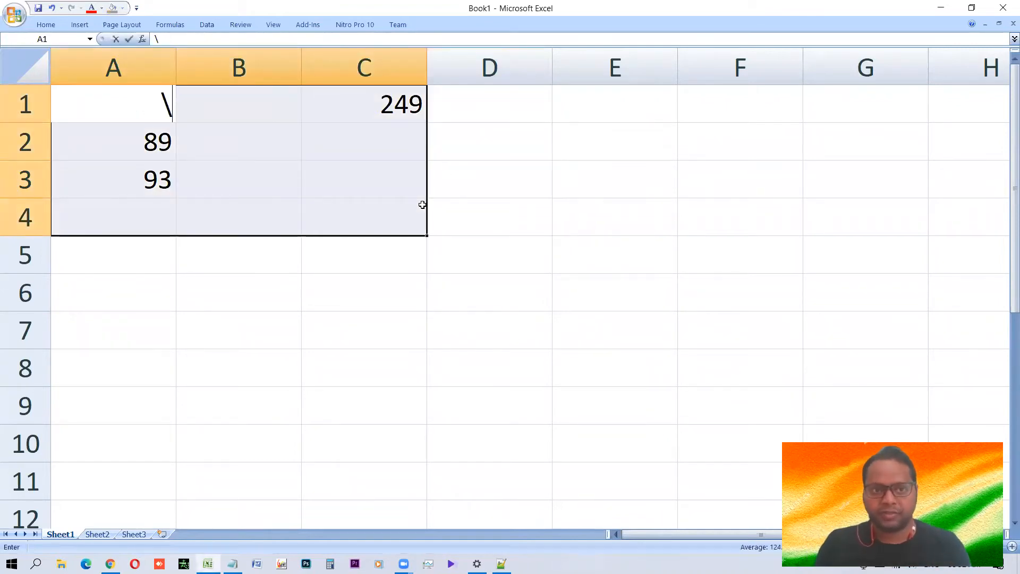
{"action": "key", "text": "Delete"}
{"action": "key", "text": "Up"}
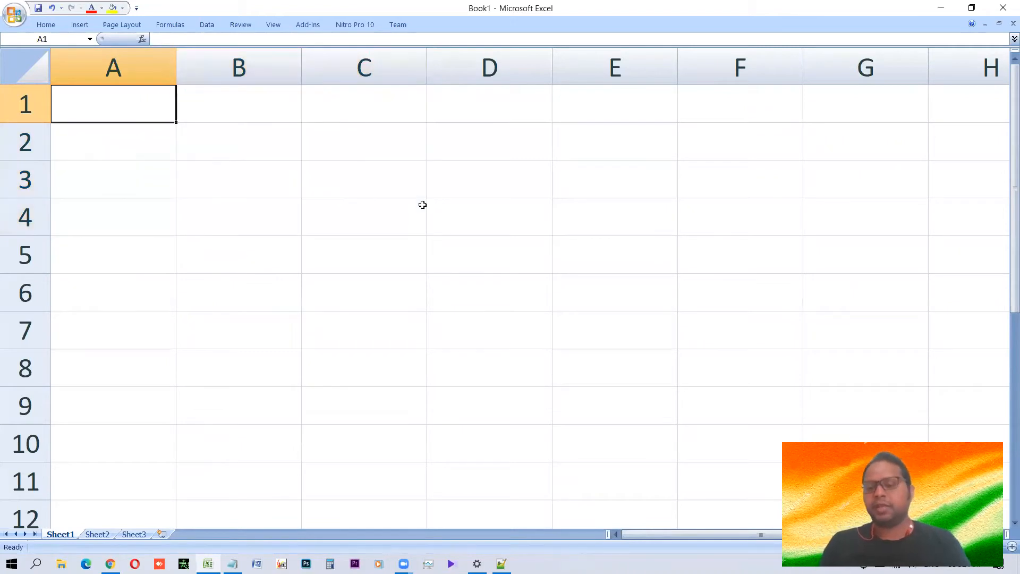
Enter the subject headings Hin, Eng and Math in cells A1, B1 and C1.
{"action": "type", "text": "Hin"}
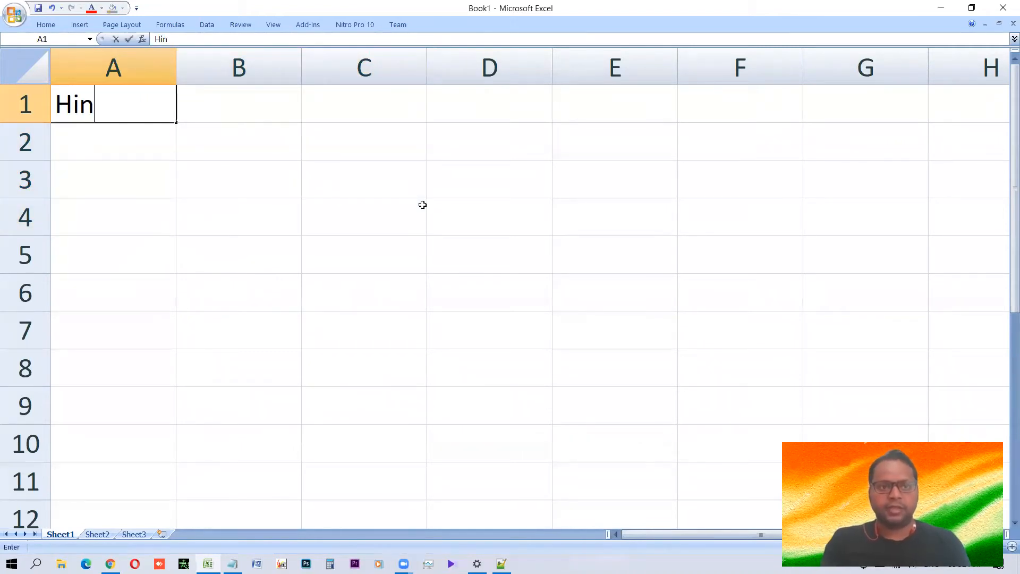
{"action": "key", "text": "Tab"}
{"action": "type", "text": "Eng"}
{"action": "key", "text": "Tab"}
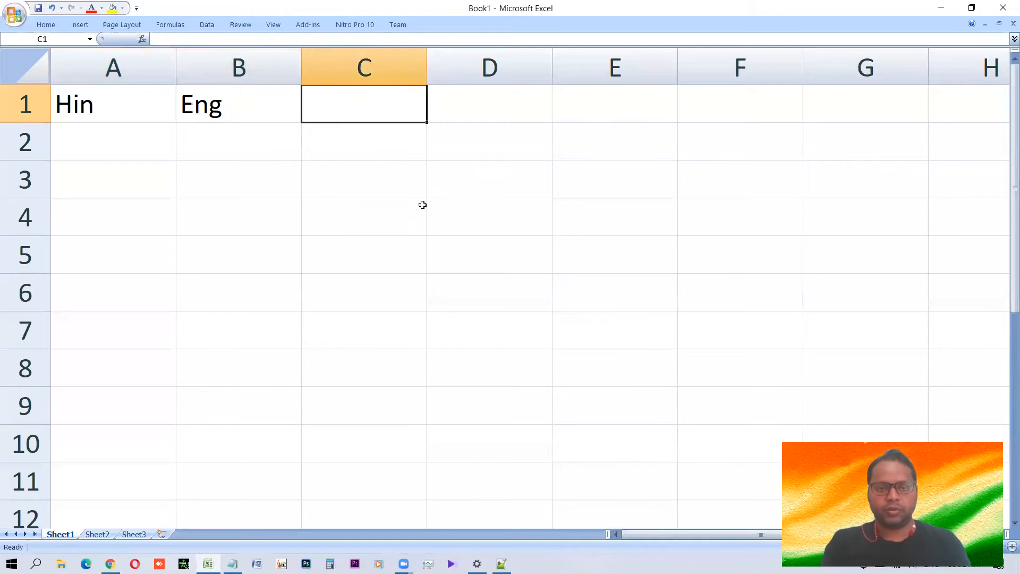
{"action": "type", "text": "Math"}
{"action": "key", "text": "Return"}
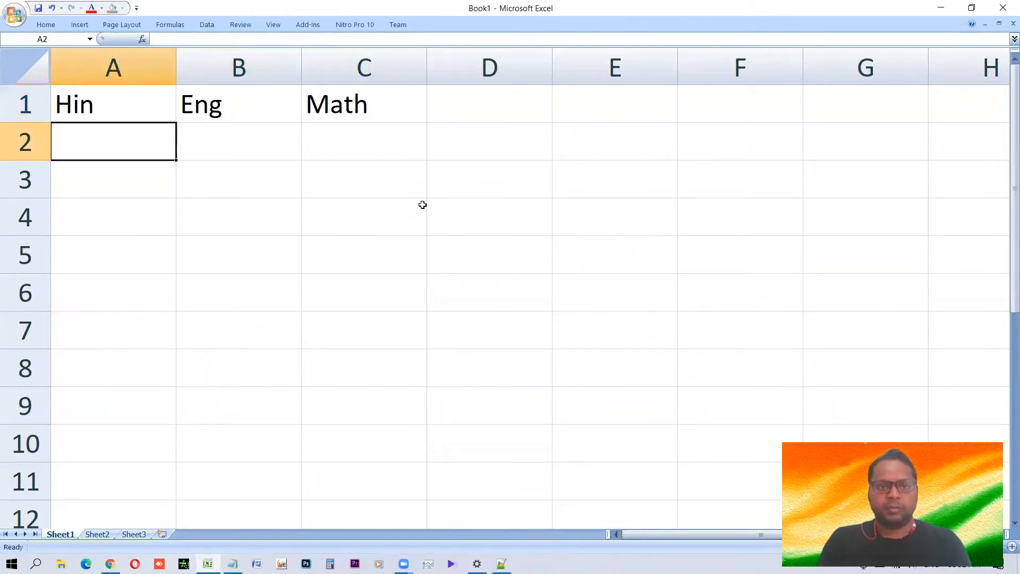
Enter the Hin marks 34, 56 and 34 in cells A2, A3 and A4.
{"action": "type", "text": "34"}
{"action": "key", "text": "Return"}
{"action": "type", "text": "56"}
{"action": "key", "text": "Return"}
{"action": "key", "text": "Right"}
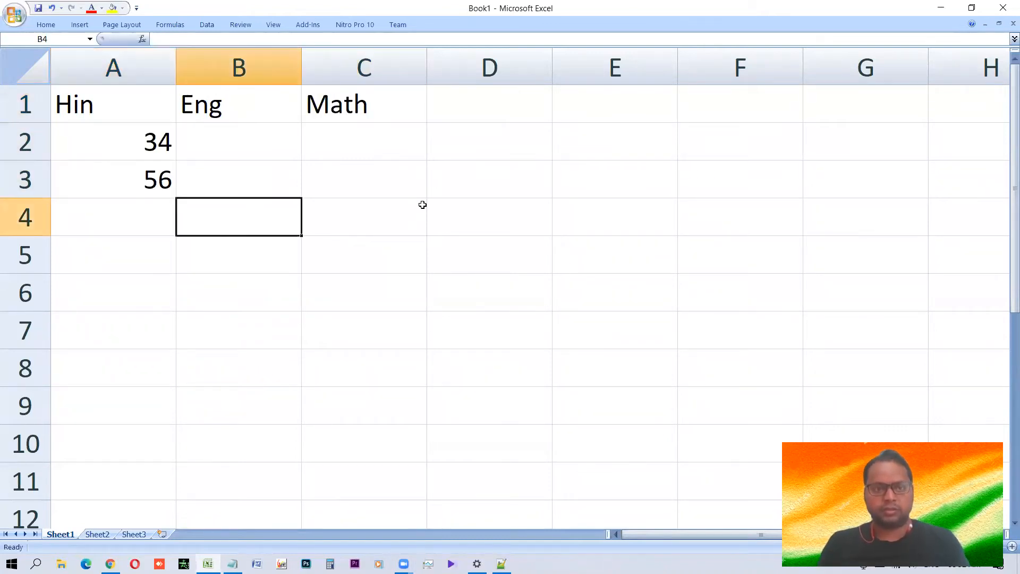
{"action": "key", "text": "Left"}
{"action": "type", "text": "34"}
{"action": "key", "text": "Tab"}
Enter the Eng marks 67, 87 and 45 in cells B2, B3 and B4.
{"action": "key", "text": "Up"}
{"action": "key", "text": "Up"}
{"action": "type", "text": "67"}
{"action": "key", "text": "Return"}
{"action": "type", "text": "876"}
{"action": "key", "text": "BackSpace"}
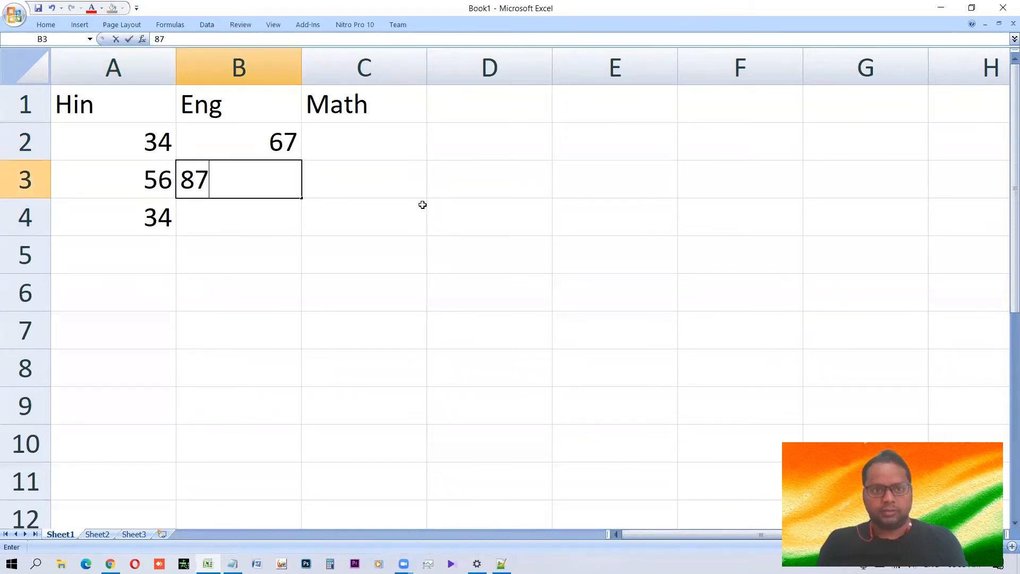
{"action": "key", "text": "Return"}
{"action": "type", "text": "45"}
{"action": "key", "text": "Tab"}
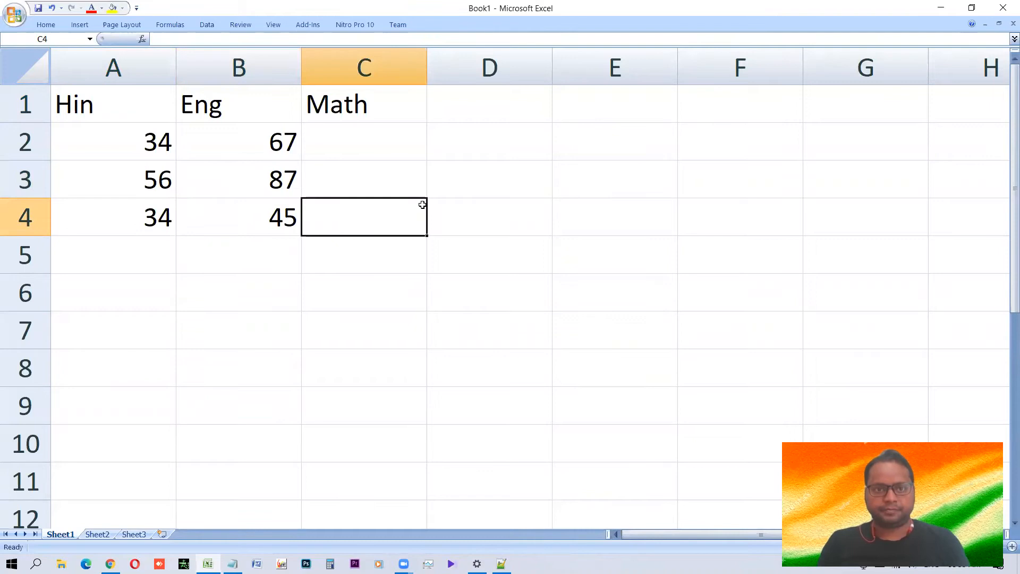
Enter the Math marks 87, 97 and 65 in cells C2, C3 and C4.
{"action": "key", "text": "Up"}
{"action": "key", "text": "Up"}
{"action": "type", "text": "87"}
{"action": "key", "text": "Return"}
{"action": "type", "text": "97"}
{"action": "key", "text": "Return"}
{"action": "type", "text": "65"}
{"action": "key", "text": "Return"}
Add the heading Total in cell D1.
{"action": "key", "text": "Up"}
{"action": "key", "text": "Up"}
{"action": "key", "text": "Up"}
{"action": "key", "text": "Up"}
{"action": "key", "text": "Right"}
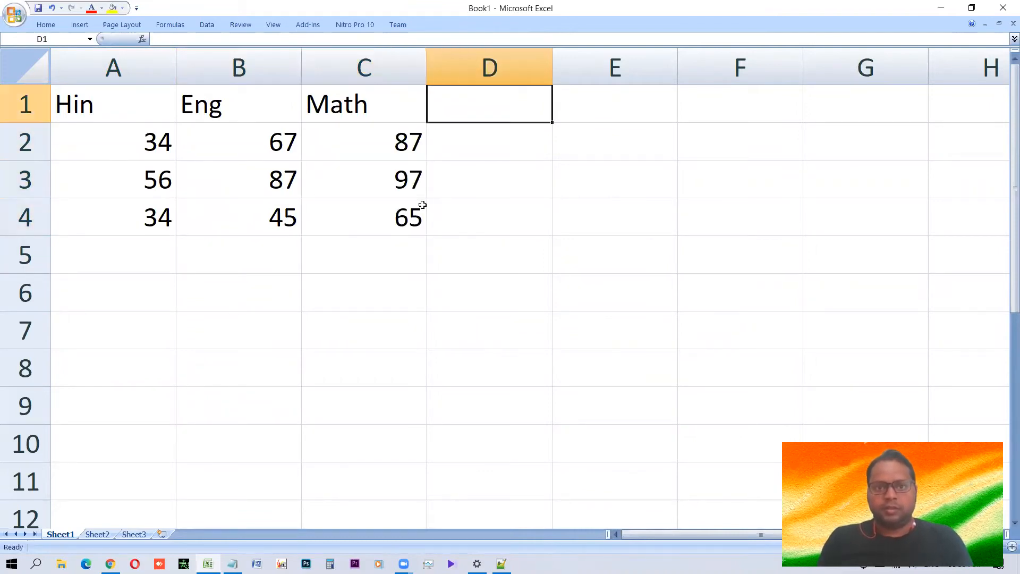
{"action": "type", "text": "Total"}
{"action": "key", "text": "Return"}
Enter the formula =A2+B2+C2 in cell D2 to total the first row of marks.
{"action": "type", "text": "="}
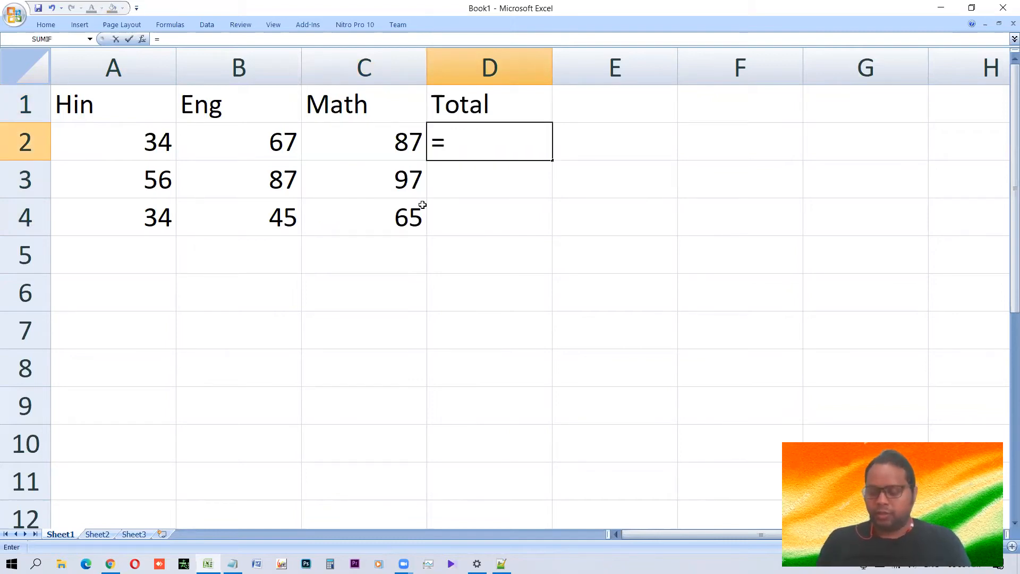
{"action": "key", "text": "Left"}
{"action": "key", "text": "Left"}
{"action": "key", "text": "Left"}
{"action": "type", "text": "+"}
{"action": "left_click", "coordinate": [251, 134]}
{"action": "type", "text": "+"}
{"action": "type", "text": "c"}
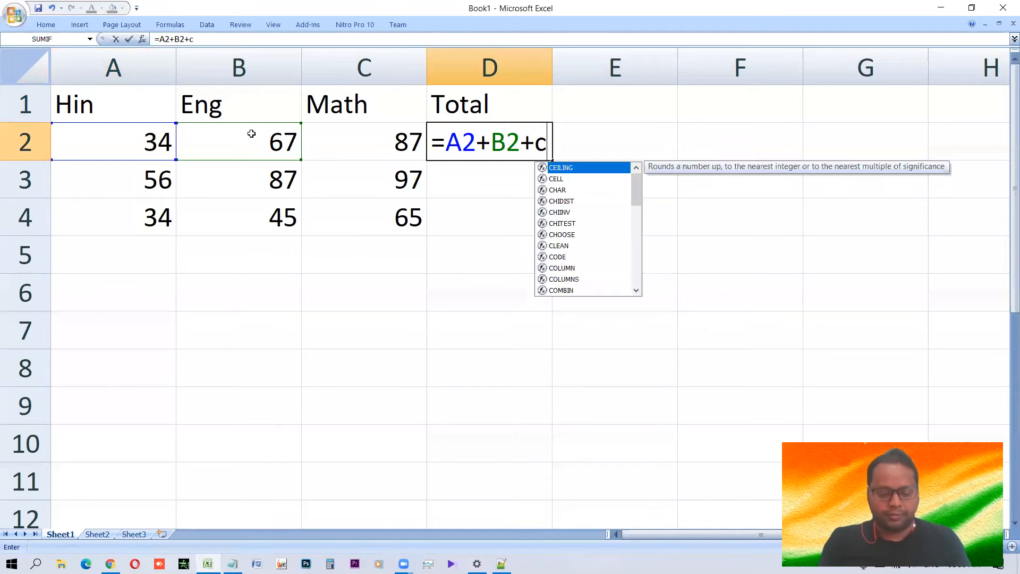
{"action": "type", "text": "2"}
{"action": "key", "text": "Return"}
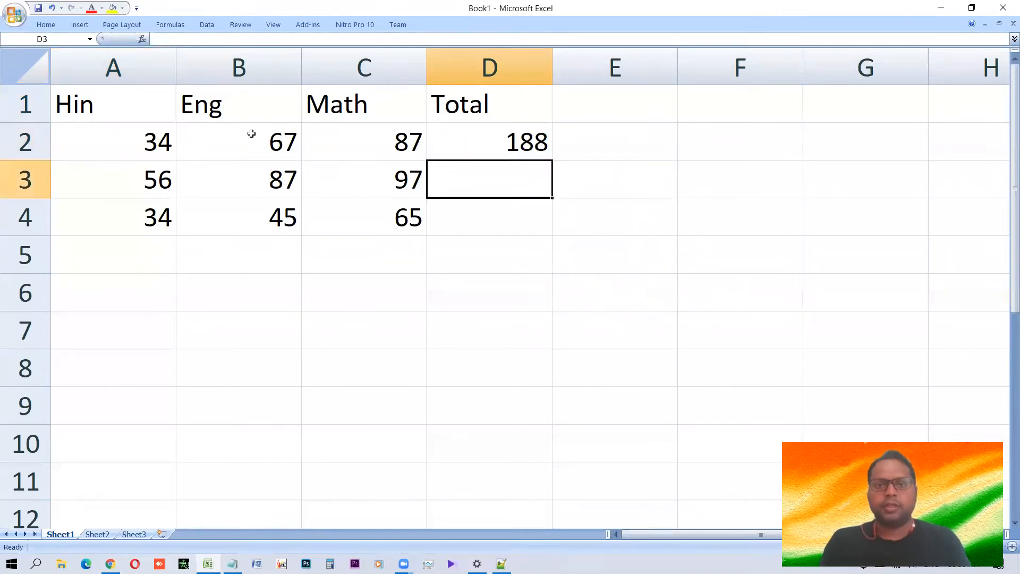
Review the references in D2's total formula and fill it down through cell D10.
{"action": "key", "text": "Up"}
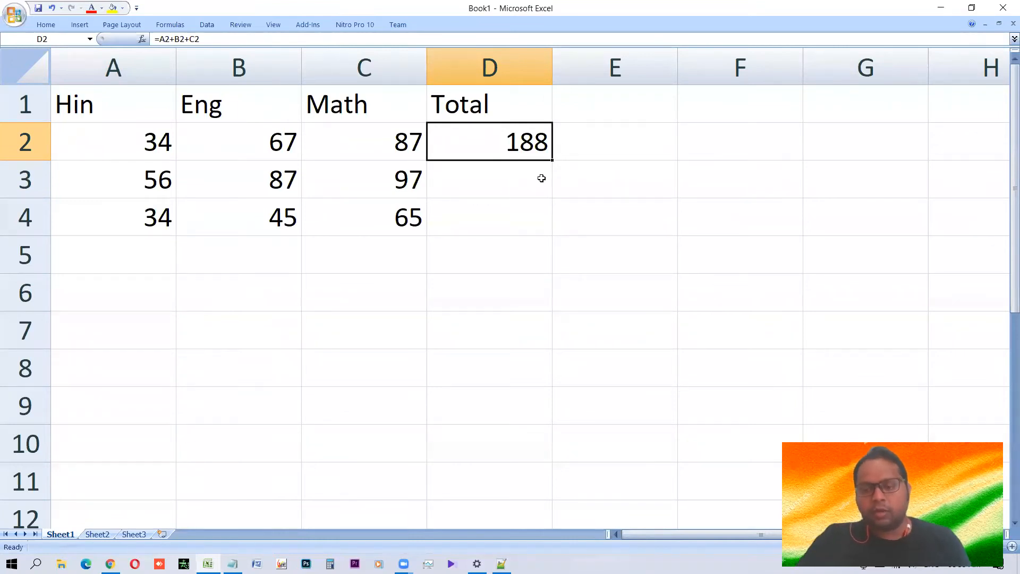
{"action": "double_click", "coordinate": [515, 152]}
{"action": "left_click_drag", "start_coordinate": [461, 142], "coordinate": [534, 146]}
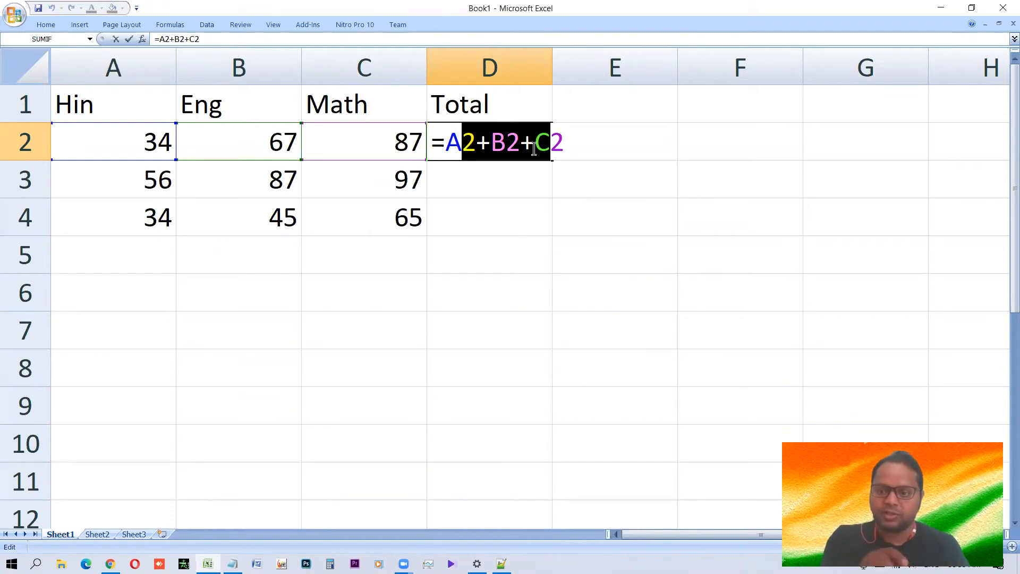
{"action": "key", "text": "Return"}
{"action": "left_click", "coordinate": [534, 149]}
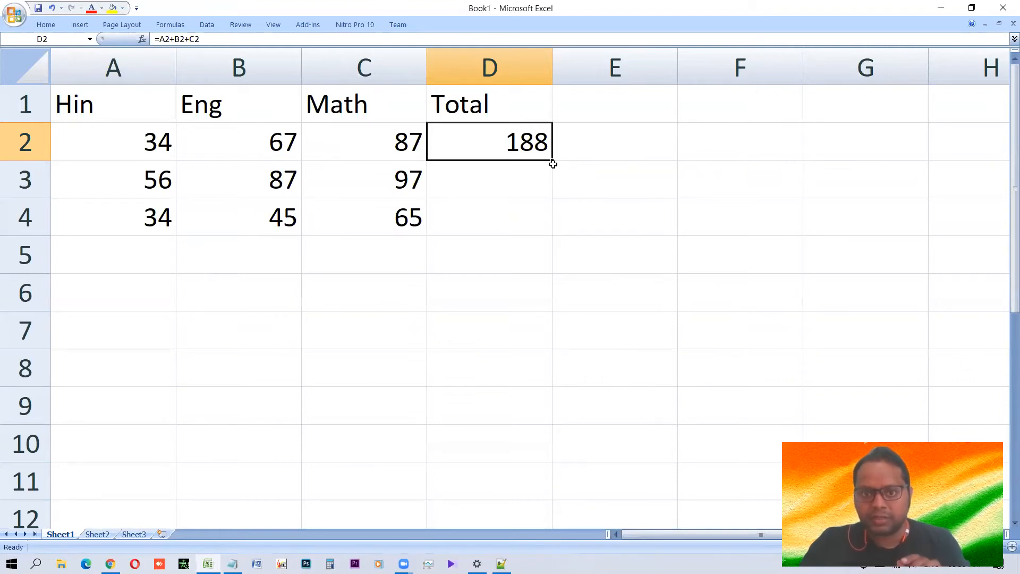
{"action": "left_click_drag", "start_coordinate": [551, 161], "coordinate": [547, 449]}
Compare the cell references in D2's formula with those in the filled copy in D3.
{"action": "left_click", "coordinate": [512, 131]}
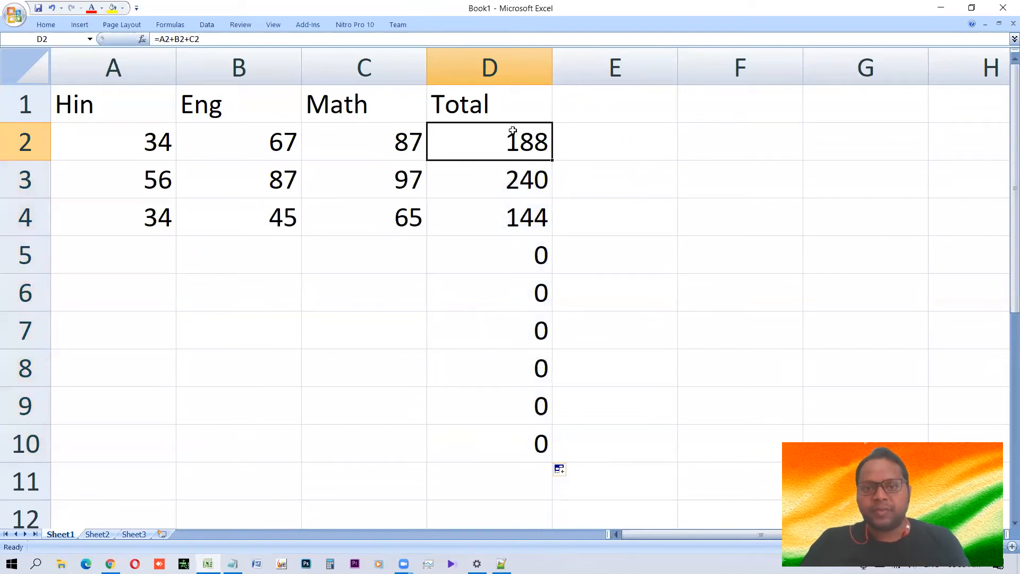
{"action": "key", "text": "F2"}
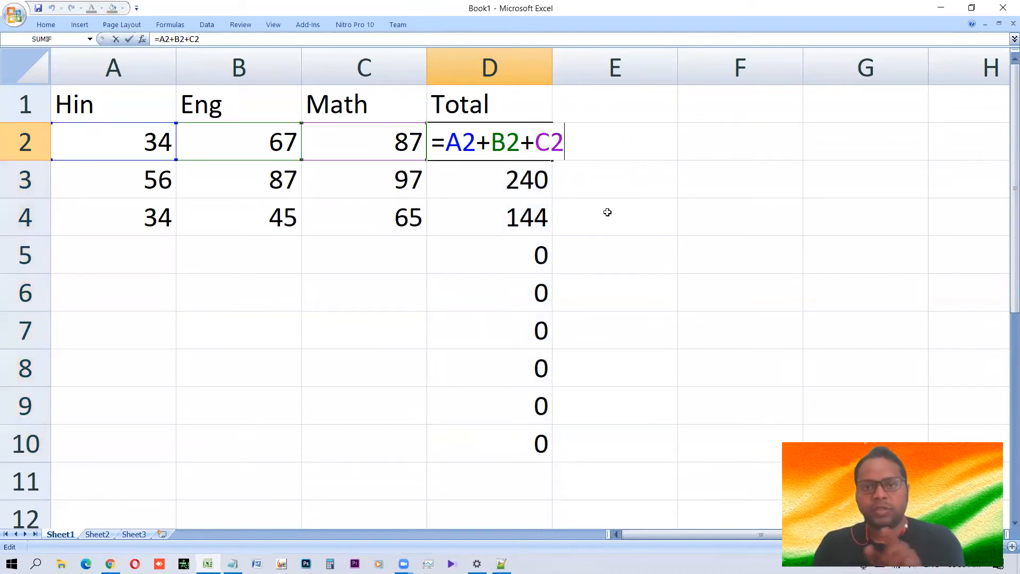
{"action": "key", "text": "Return"}
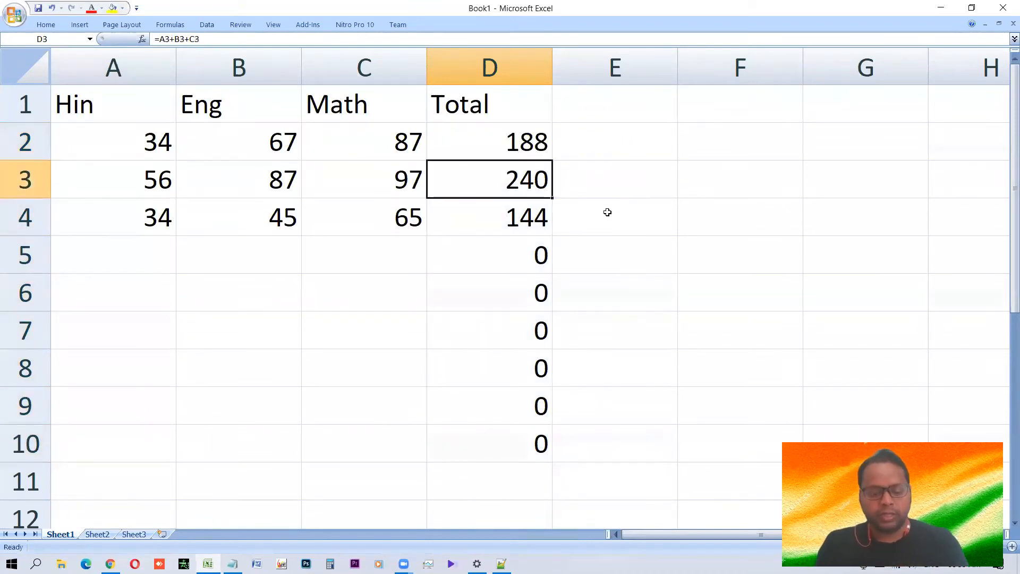
{"action": "key", "text": "F2"}
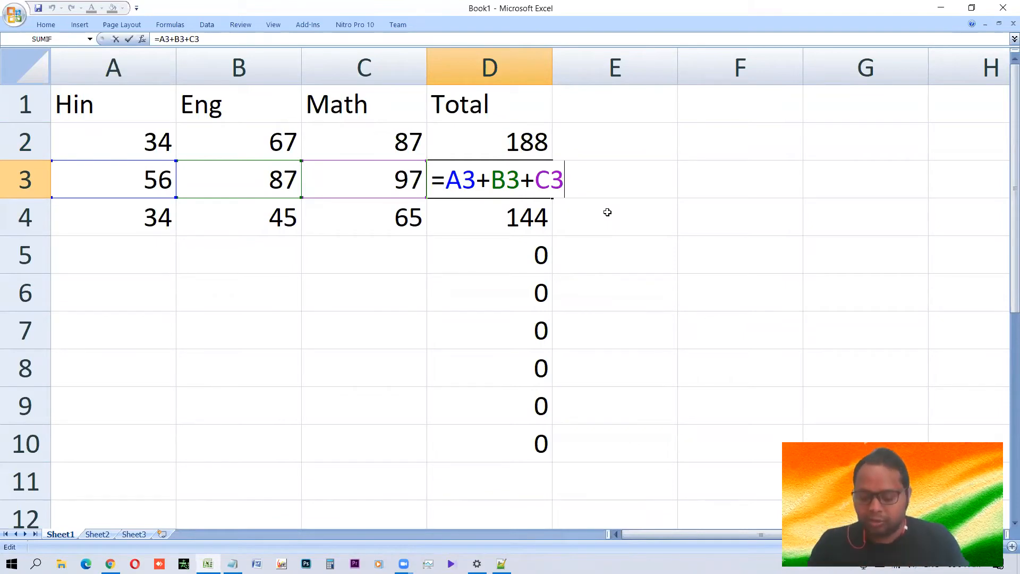
{"action": "key", "text": "Return"}
Trace the row 3 mark cells and check them against the references in D3's formula.
{"action": "key", "text": "Up"}
{"action": "key", "text": "Left"}
{"action": "key", "text": "Left"}
{"action": "key", "text": "Left"}
{"action": "key", "text": "Right"}
{"action": "key", "text": "Right"}
{"action": "key", "text": "Right"}
{"action": "key", "text": "Right"}
{"action": "key", "text": "F2"}
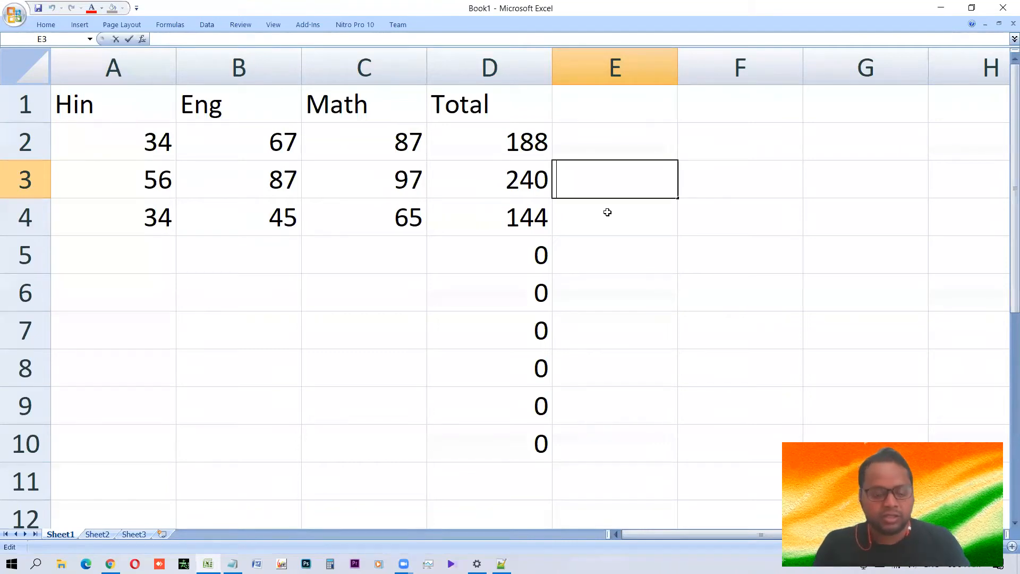
{"action": "key", "text": "Escape"}
{"action": "key", "text": "Left"}
{"action": "key", "text": "F2"}
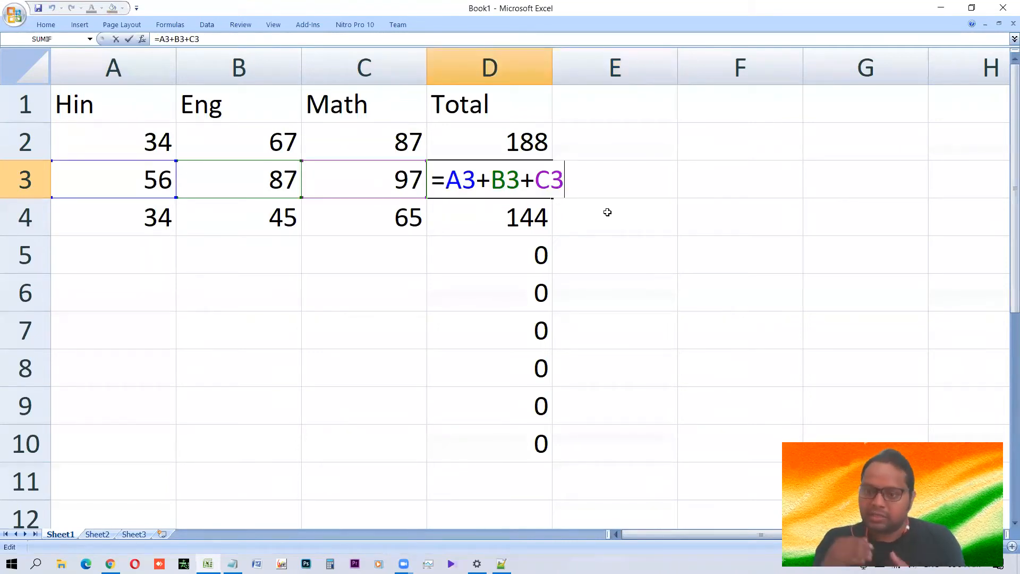
{"action": "key", "text": "Return"}
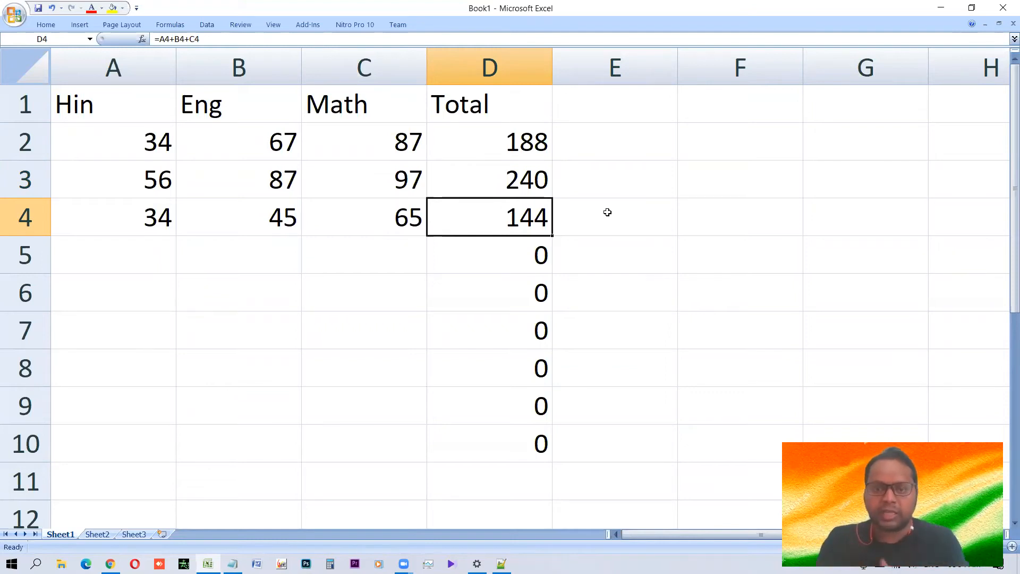
Examine how the row references shift in the filled formulas in D4, D5 and D6, returning to D5.
{"action": "key", "text": "Up"}
{"action": "key", "text": "Down"}
{"action": "key", "text": "F2"}
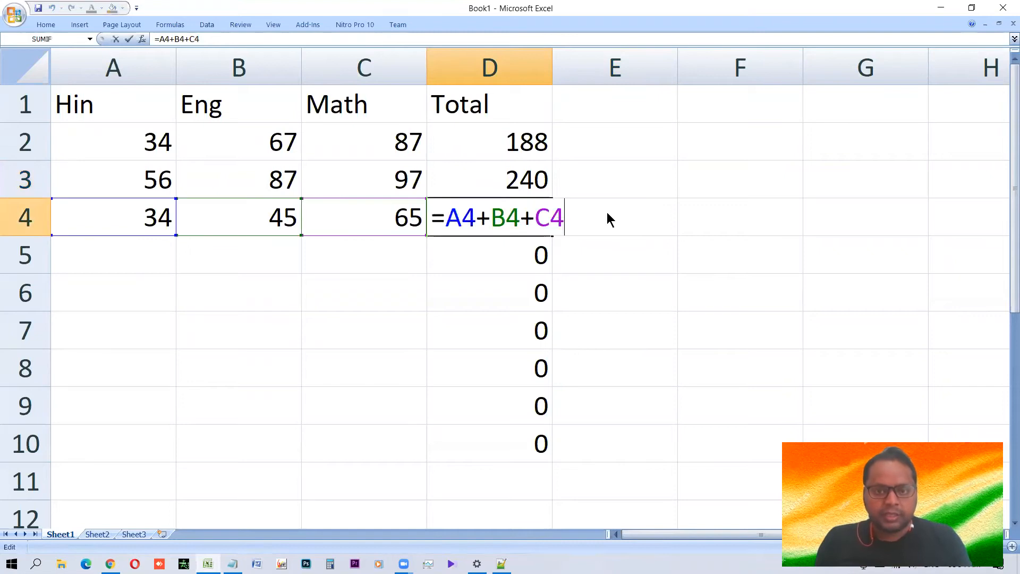
{"action": "key", "text": "Return"}
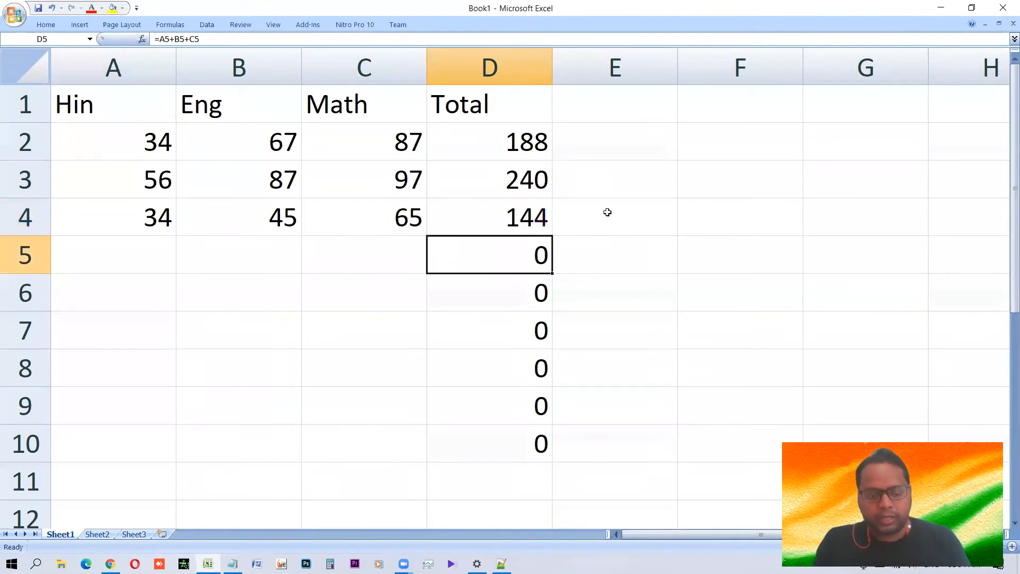
{"action": "key", "text": "F2"}
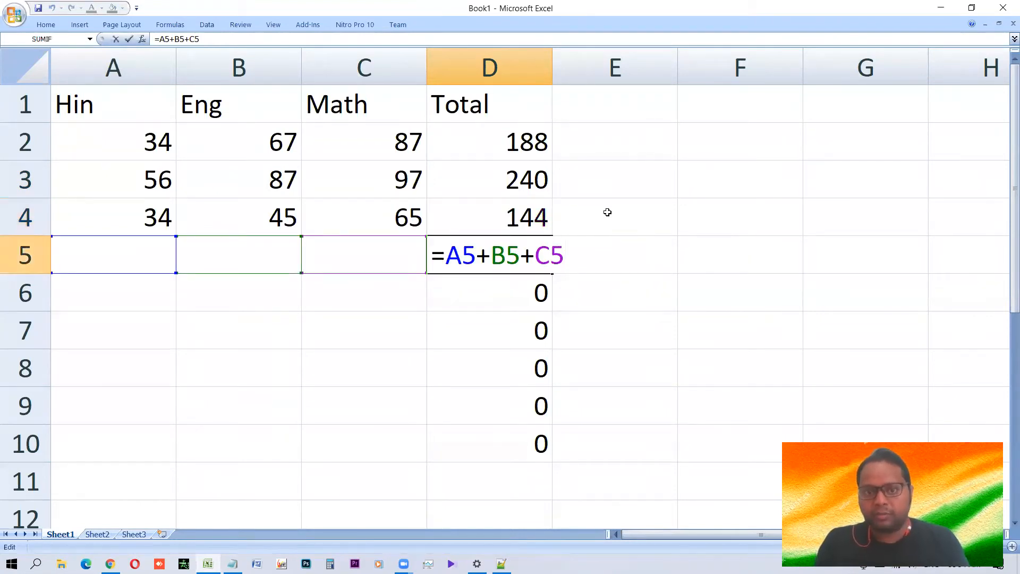
{"action": "key", "text": "Return"}
{"action": "key", "text": "F2"}
{"action": "key", "text": "Return"}
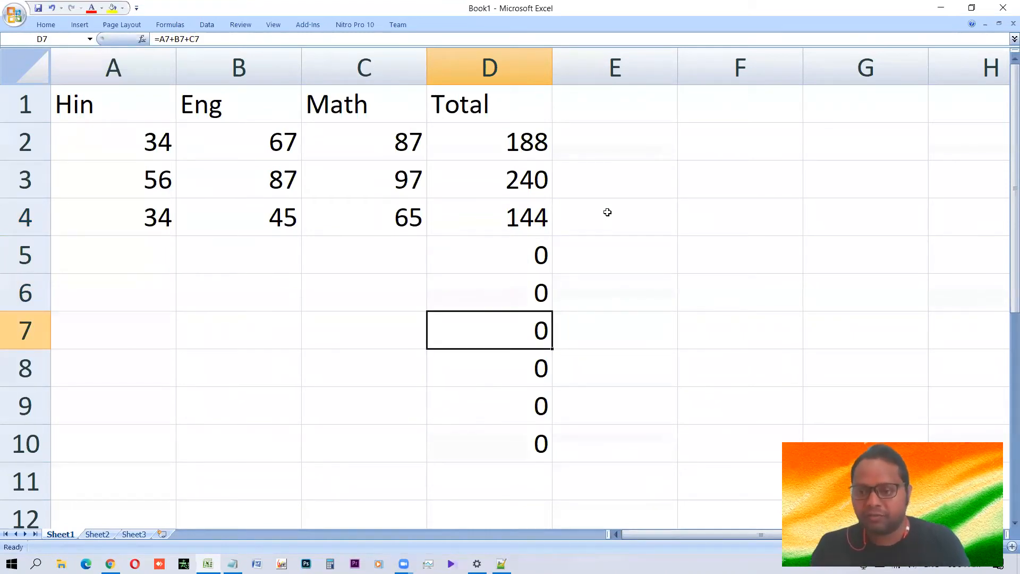
{"action": "key", "text": "Up"}
{"action": "key", "text": "Up"}
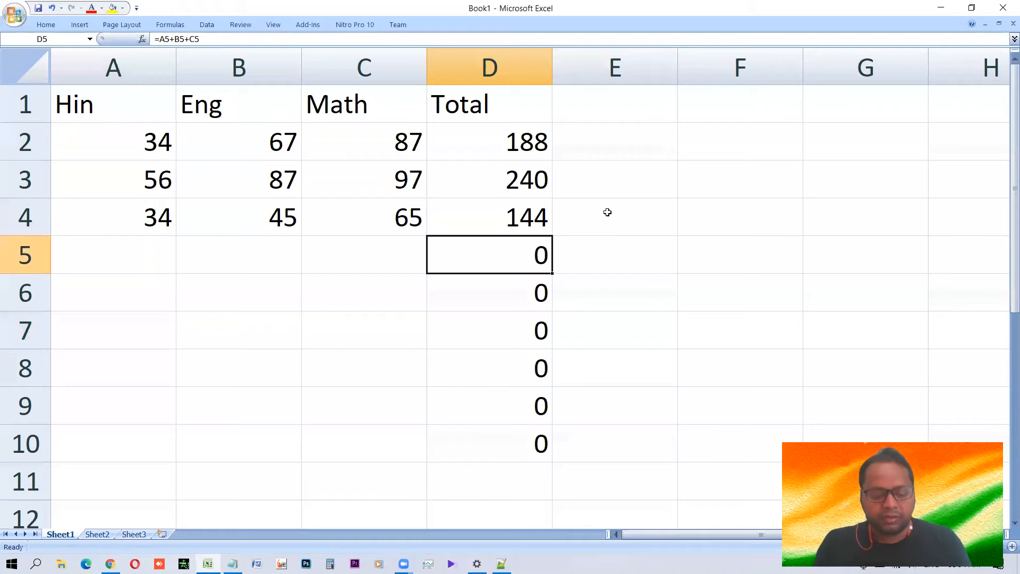
{"action": "key", "text": "F2"}
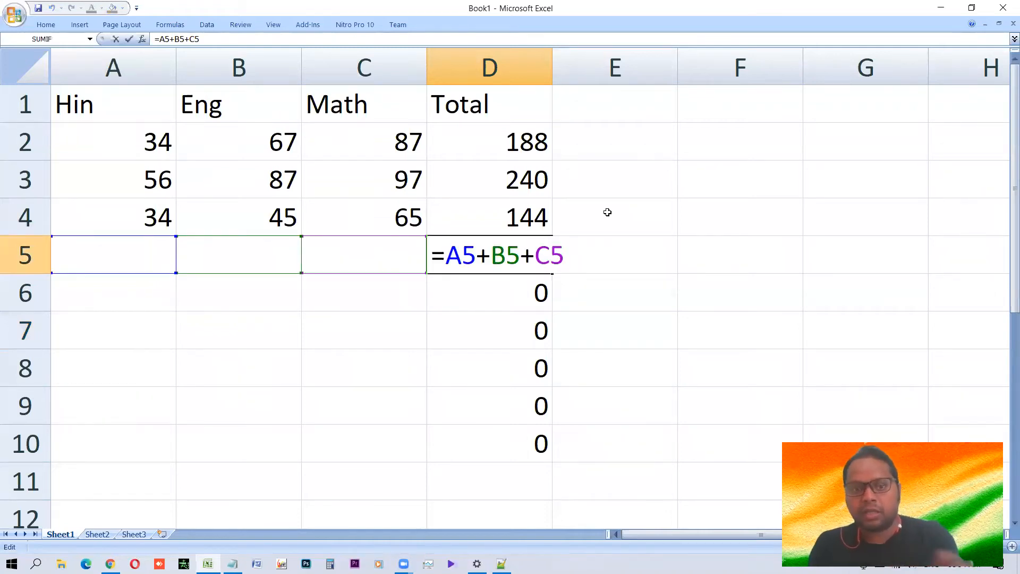
Leave D5's formula unchanged and enter row 5 marks of 45 in Hin, 67 in Eng and 89 in Math.
{"action": "key", "text": "Escape"}
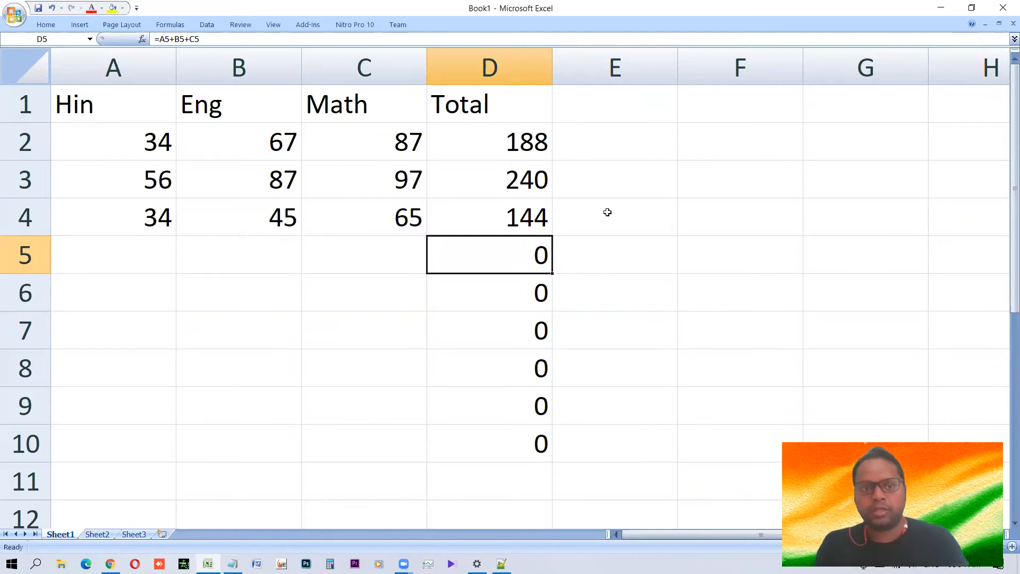
{"action": "key", "text": "Left"}
{"action": "key", "text": "Left"}
{"action": "key", "text": "Left"}
{"action": "type", "text": "45"}
{"action": "key", "text": "Tab"}
{"action": "type", "text": "67"}
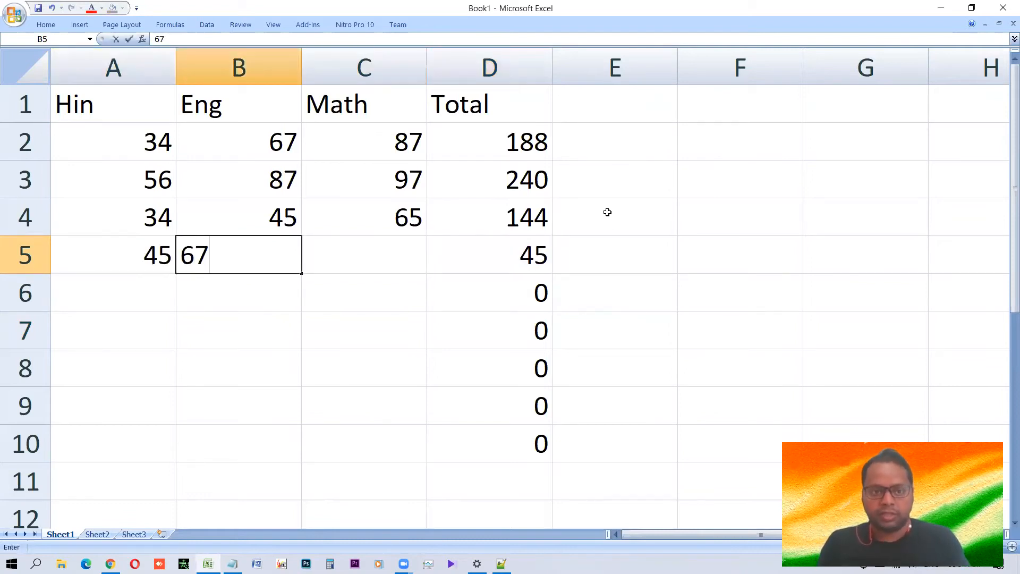
{"action": "key", "text": "Tab"}
{"action": "type", "text": "89"}
{"action": "key", "text": "Down"}
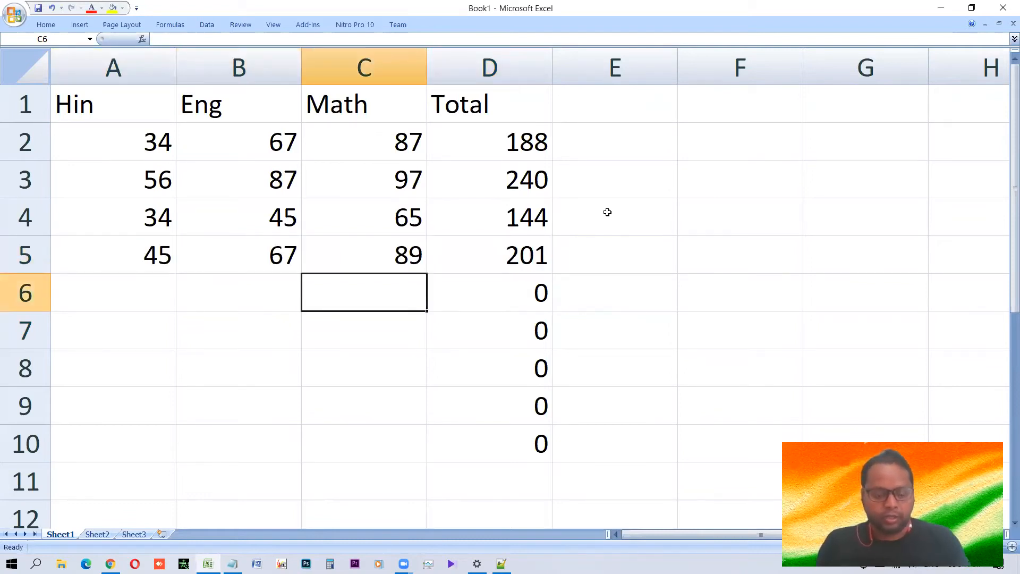
Enter row 6 marks of 89 in Hin, 23 in Eng and 32 in Math.
{"action": "key", "text": "Left"}
{"action": "type", "text": "23"}
{"action": "key", "text": "Left"}
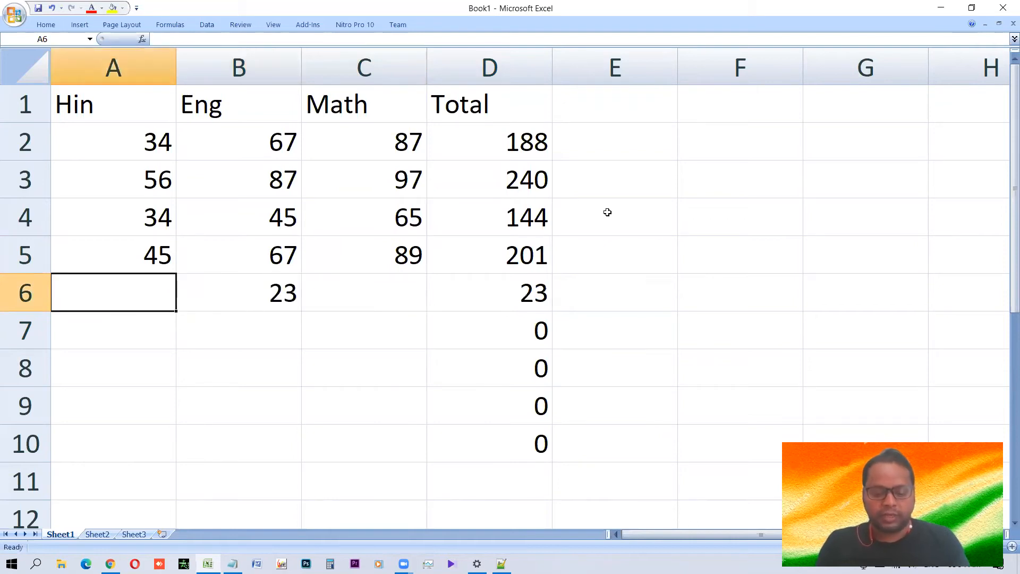
{"action": "type", "text": "89"}
{"action": "key", "text": "Tab"}
{"action": "key", "text": "Tab"}
{"action": "type", "text": "32"}
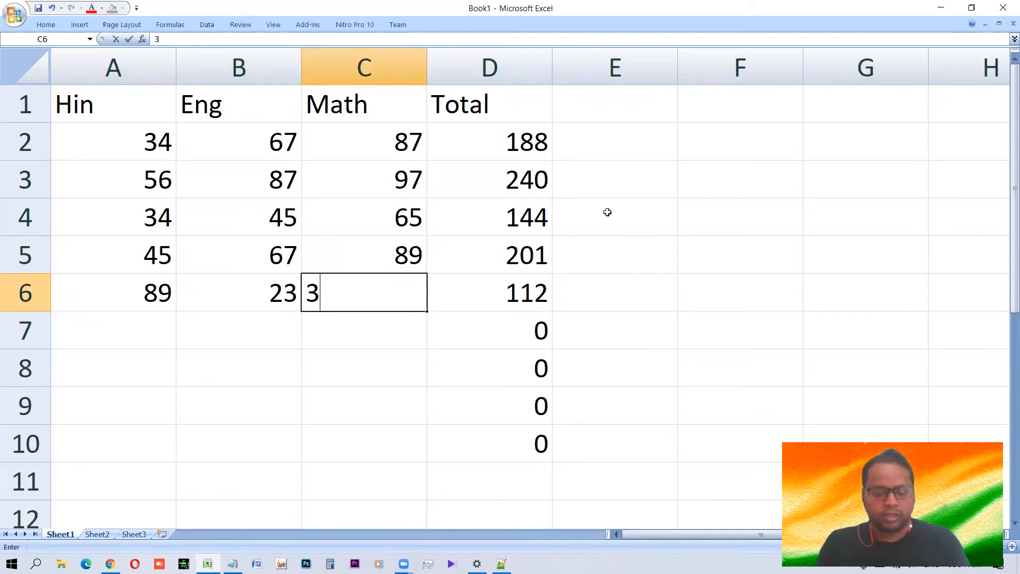
{"action": "key", "text": "Return"}
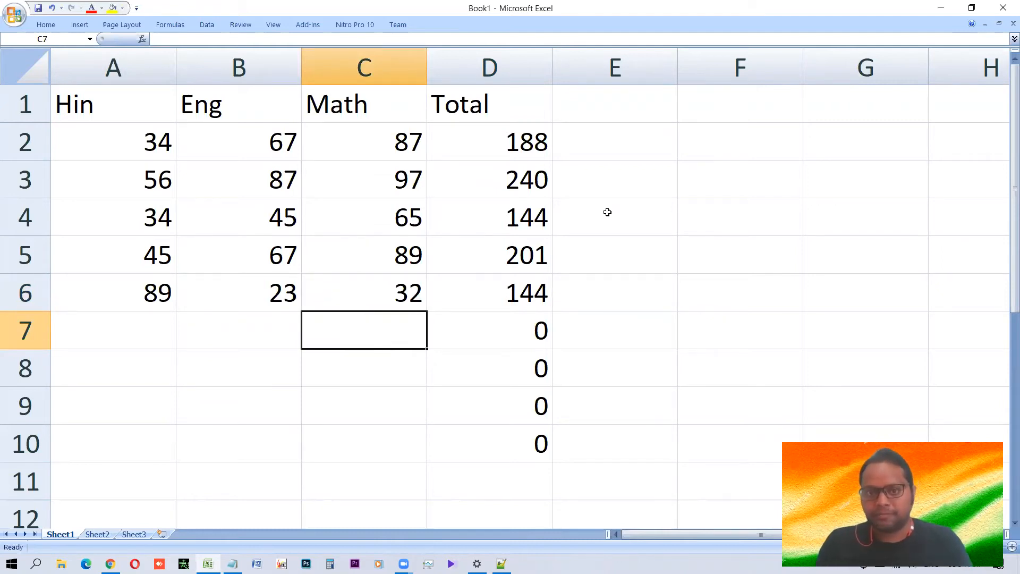
{"action": "key", "text": "Right"}
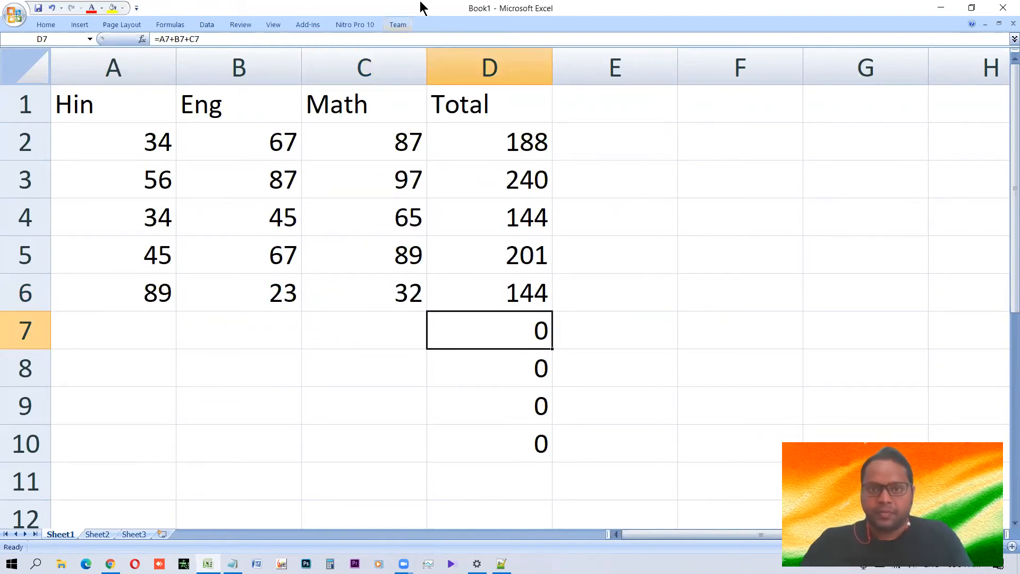
Enter 50% in cell E1 beside the Total heading.
{"action": "left_click", "coordinate": [510, 102]}
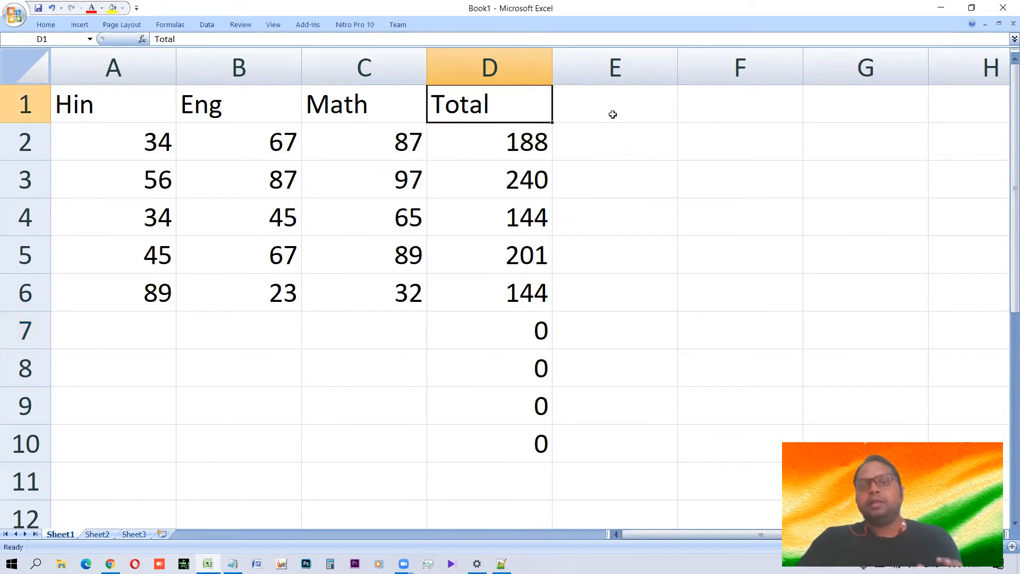
{"action": "left_click", "coordinate": [571, 105]}
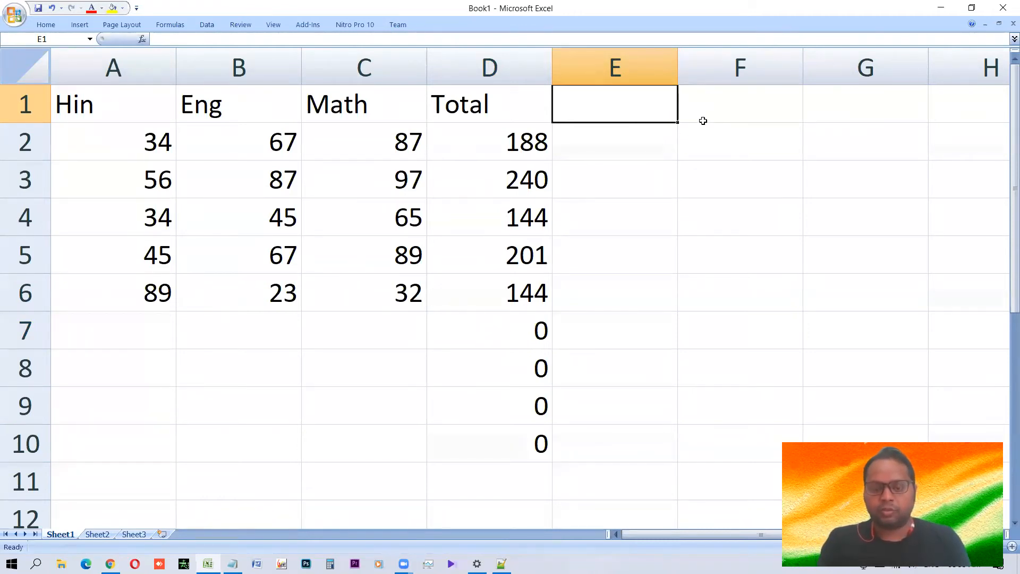
{"action": "type", "text": "50%"}
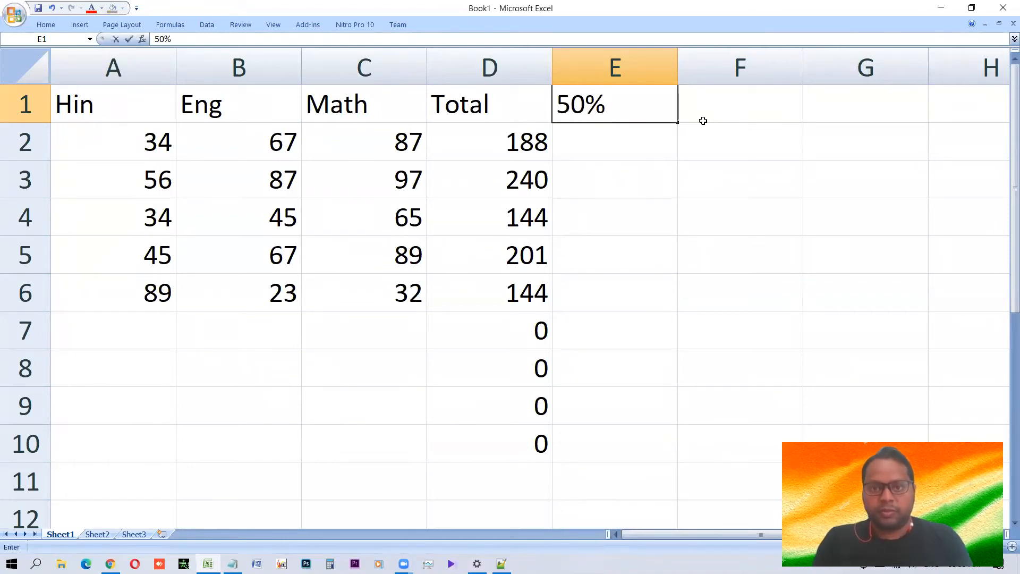
{"action": "key", "text": "Return"}
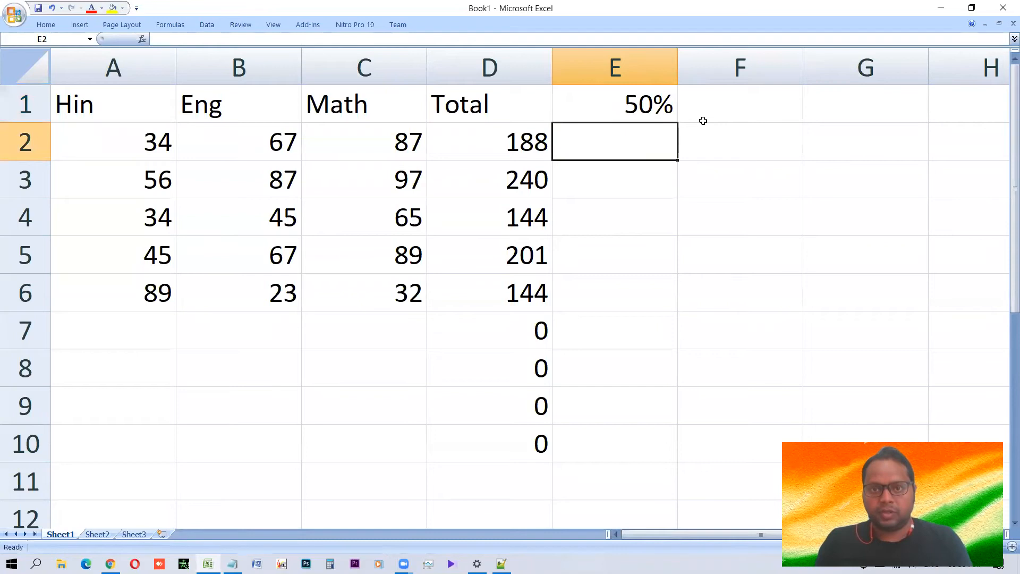
Trace the totals in D2 through D6 that the percentage in E1 applies to.
{"action": "key", "text": "Left"}
{"action": "key", "text": "Down"}
{"action": "key", "text": "Down"}
{"action": "key", "text": "Down"}
{"action": "key", "text": "Down"}
{"action": "key", "text": "Up"}
{"action": "key", "text": "Up"}
{"action": "key", "text": "Up"}
{"action": "key", "text": "Up"}
{"action": "key", "text": "Down"}
{"action": "key", "text": "Down"}
{"action": "key", "text": "Down"}
{"action": "key", "text": "Down"}
{"action": "key", "text": "Up"}
{"action": "key", "text": "Up"}
{"action": "key", "text": "Up"}
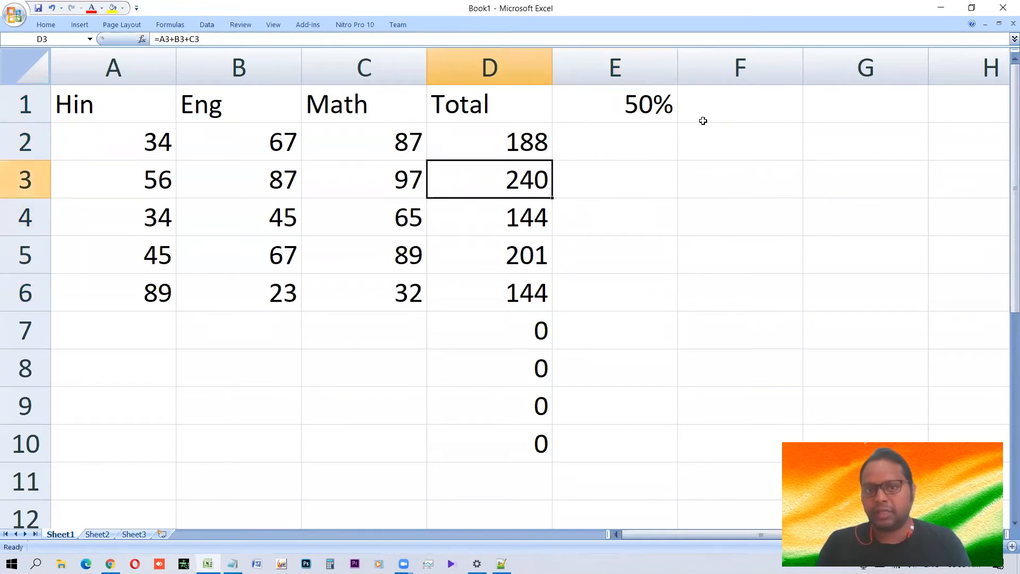
{"action": "key", "text": "Up"}
{"action": "key", "text": "Up"}
Enter the formula =E1*D2 in cell E2 to calculate the percentage of the first total.
{"action": "key", "text": "Right"}
{"action": "key", "text": "Down"}
{"action": "type", "text": "="}
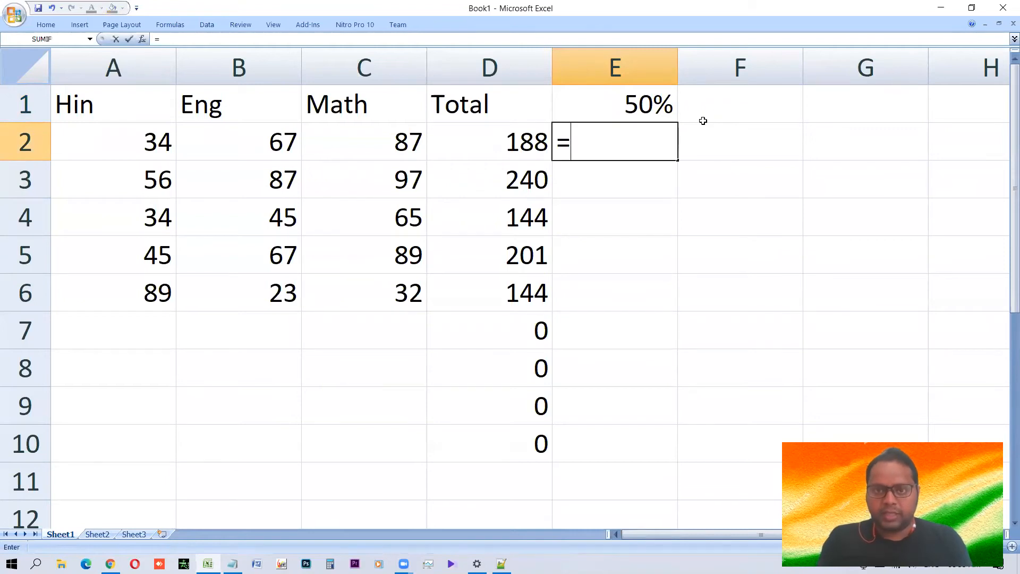
{"action": "key", "text": "Up"}
{"action": "type", "text": "*"}
{"action": "key", "text": "Left"}
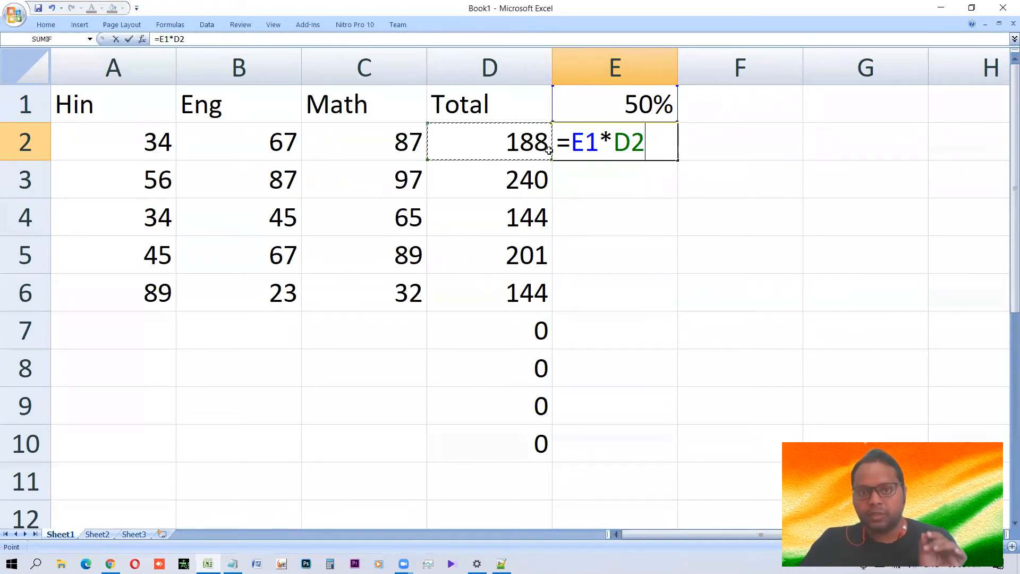
{"action": "key", "text": "Return"}
Fill the relative-reference formula in E2 down through cell E10.
{"action": "left_click", "coordinate": [577, 157]}
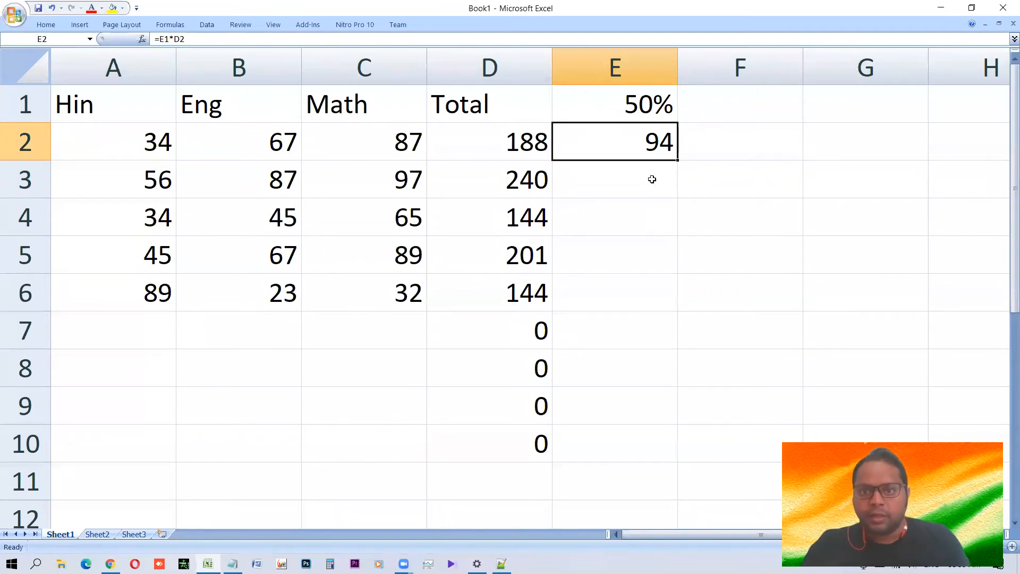
{"action": "left_click_drag", "start_coordinate": [677, 160], "coordinate": [655, 445]}
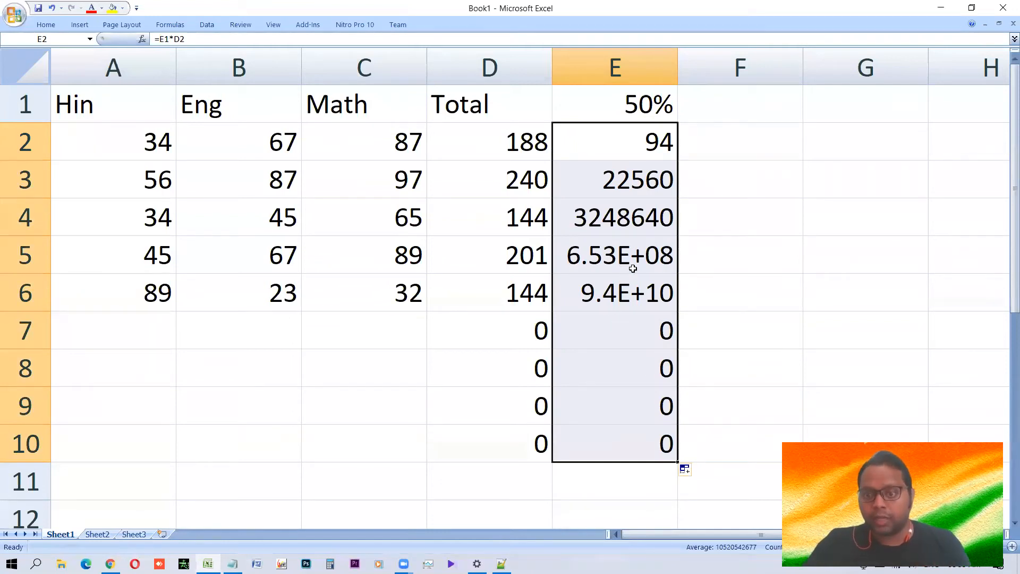
{"action": "left_click", "coordinate": [640, 169]}
Examine how the references to E1 and D2 shift in the filled formulas from E2 down to E6.
{"action": "left_click", "coordinate": [642, 141]}
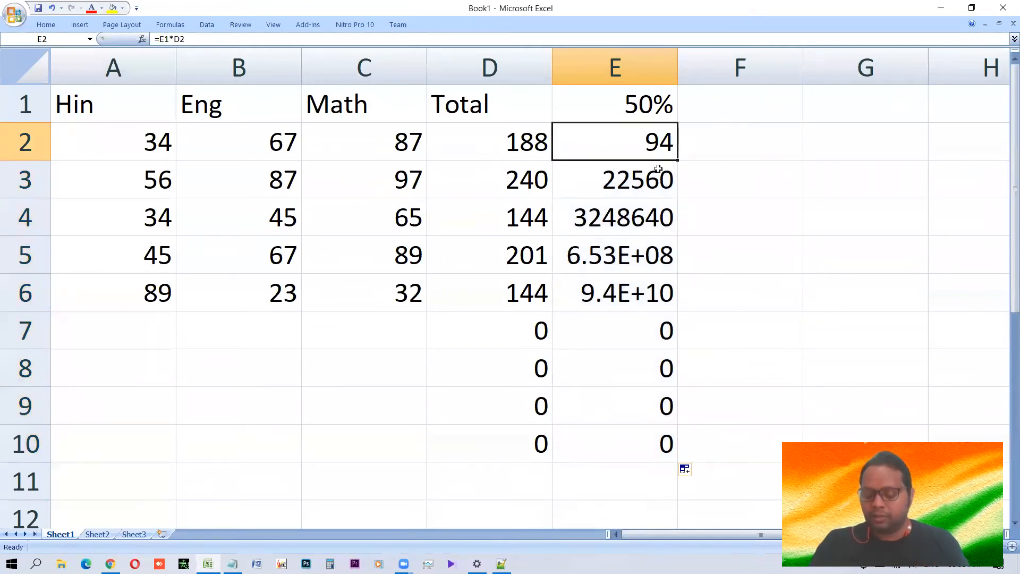
{"action": "key", "text": "F2"}
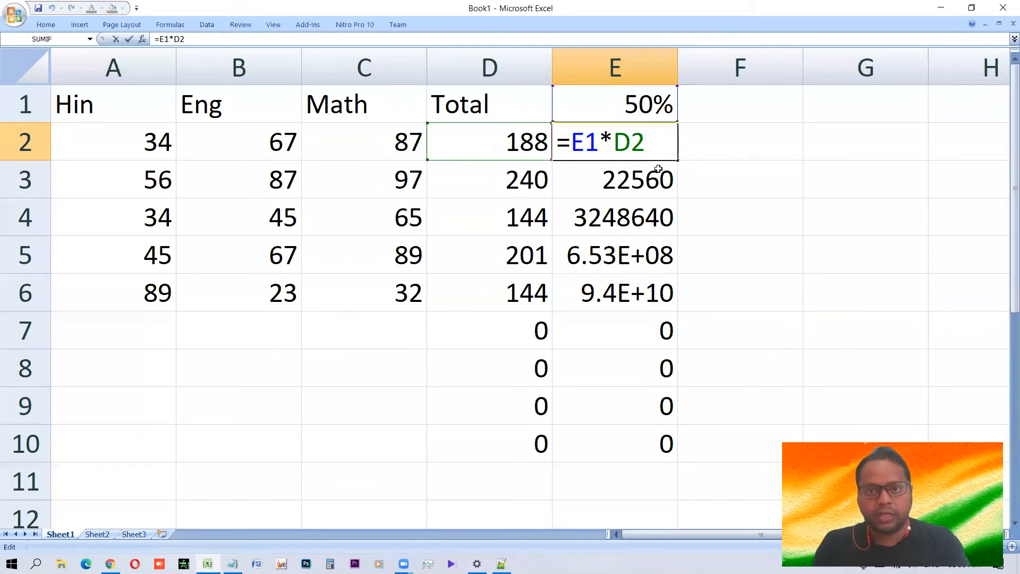
{"action": "key", "text": "Return"}
{"action": "key", "text": "F2"}
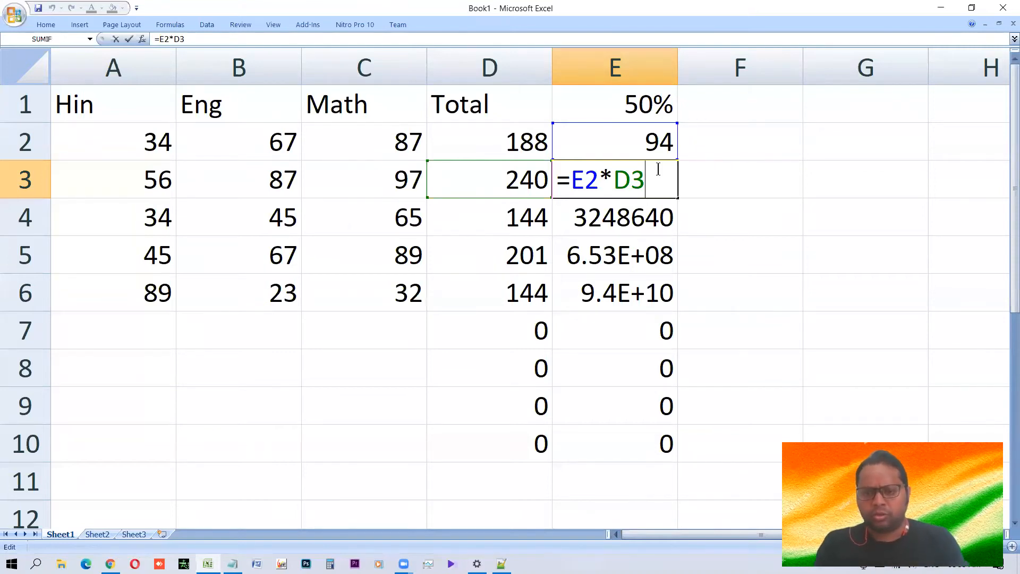
{"action": "key", "text": "Return"}
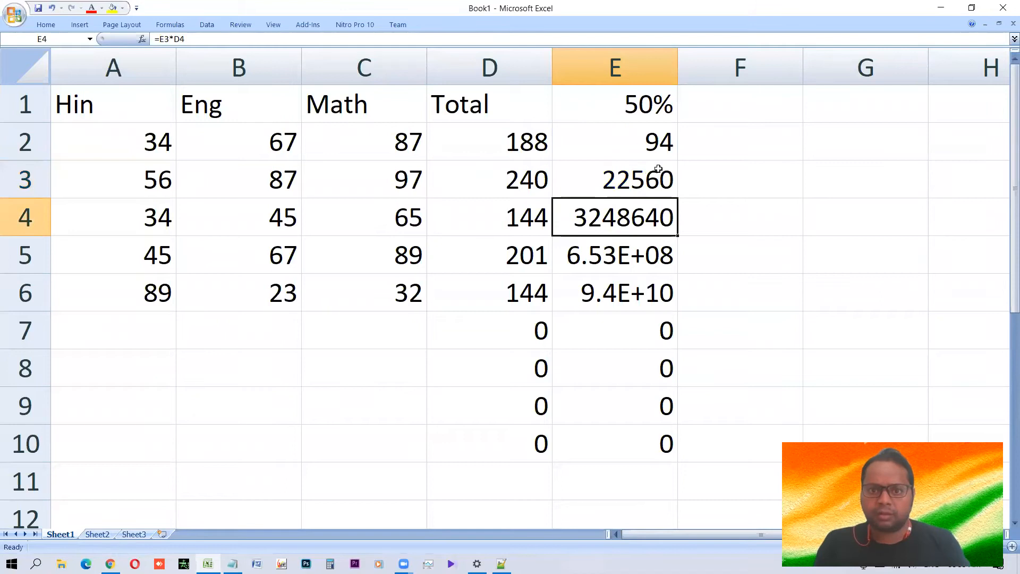
{"action": "key", "text": "F2"}
{"action": "key", "text": "Return"}
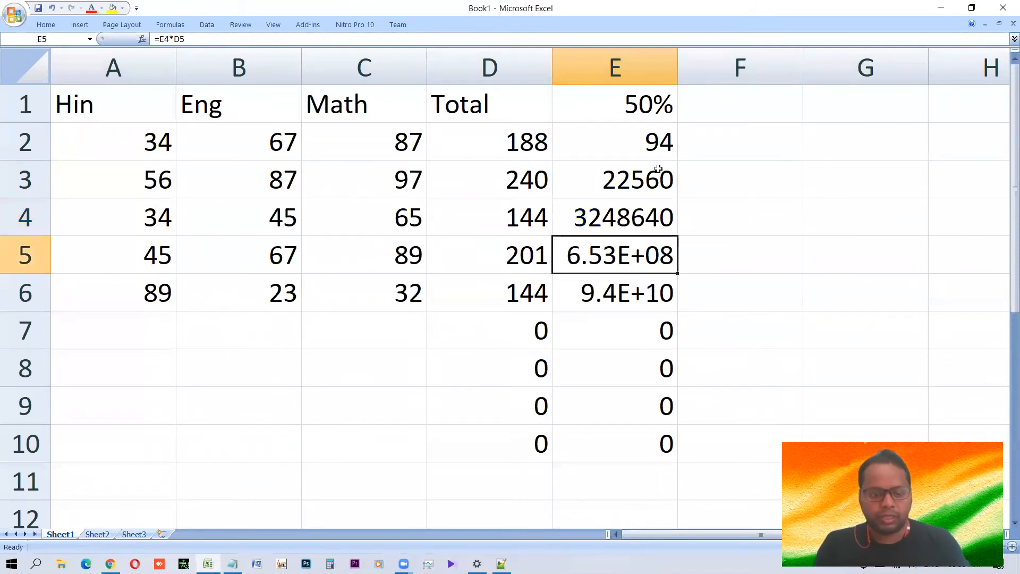
{"action": "key", "text": "F2"}
{"action": "key", "text": "Return"}
{"action": "key", "text": "F2"}
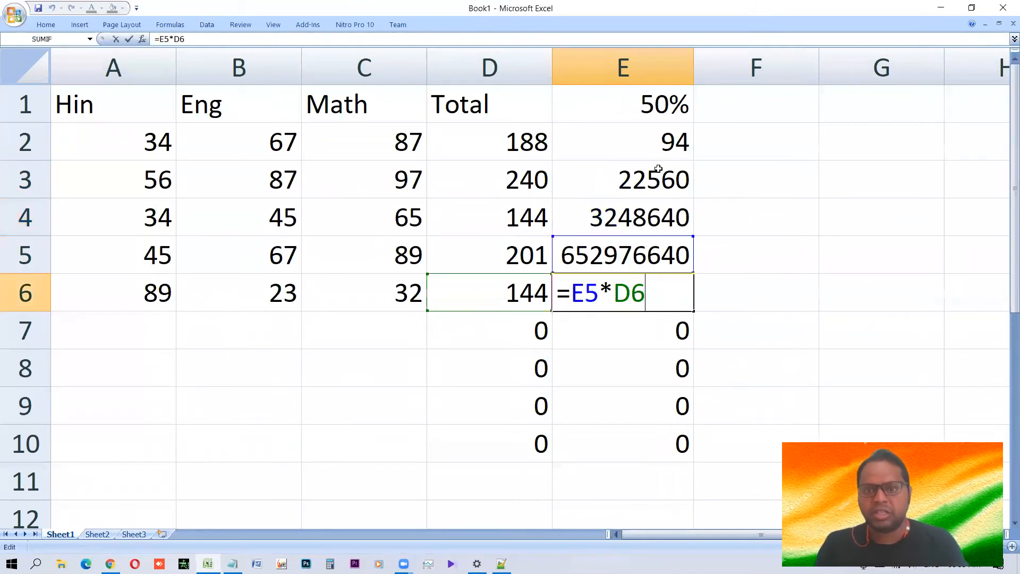
{"action": "key", "text": "Return"}
Review the changing totals in D2 through D7 against the single percentage value in E1.
{"action": "key", "text": "Up"}
{"action": "key", "text": "Up"}
{"action": "key", "text": "Up"}
{"action": "key", "text": "Up"}
{"action": "key", "text": "Up"}
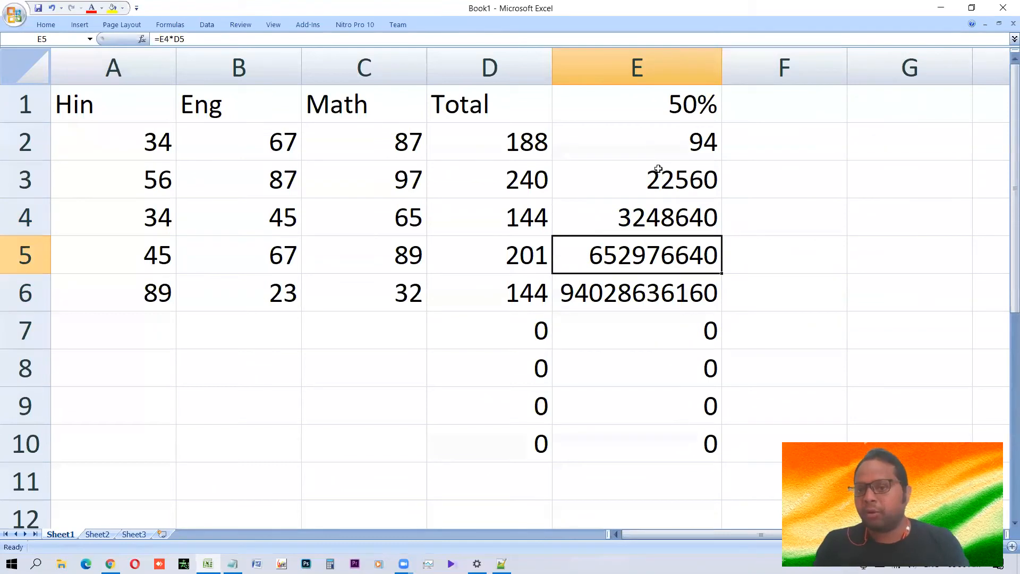
{"action": "key", "text": "Left"}
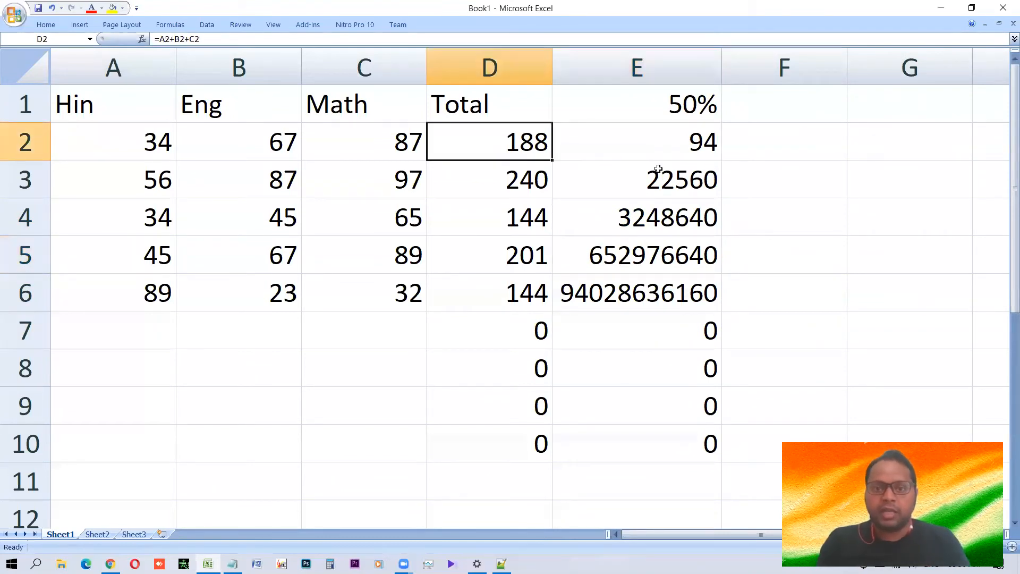
{"action": "key", "text": "Down"}
{"action": "key", "text": "Down"}
{"action": "key", "text": "Down"}
{"action": "key", "text": "Down"}
{"action": "key", "text": "Down"}
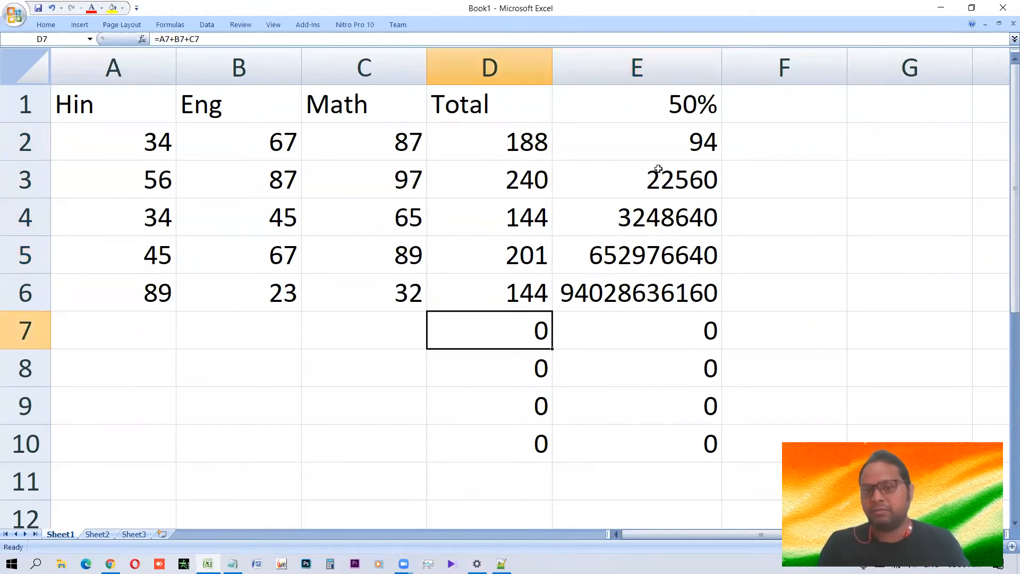
{"action": "key", "text": "Up"}
{"action": "key", "text": "Up"}
{"action": "key", "text": "Up"}
{"action": "key", "text": "Up"}
{"action": "key", "text": "Up"}
{"action": "key", "text": "Up"}
{"action": "key", "text": "Right"}
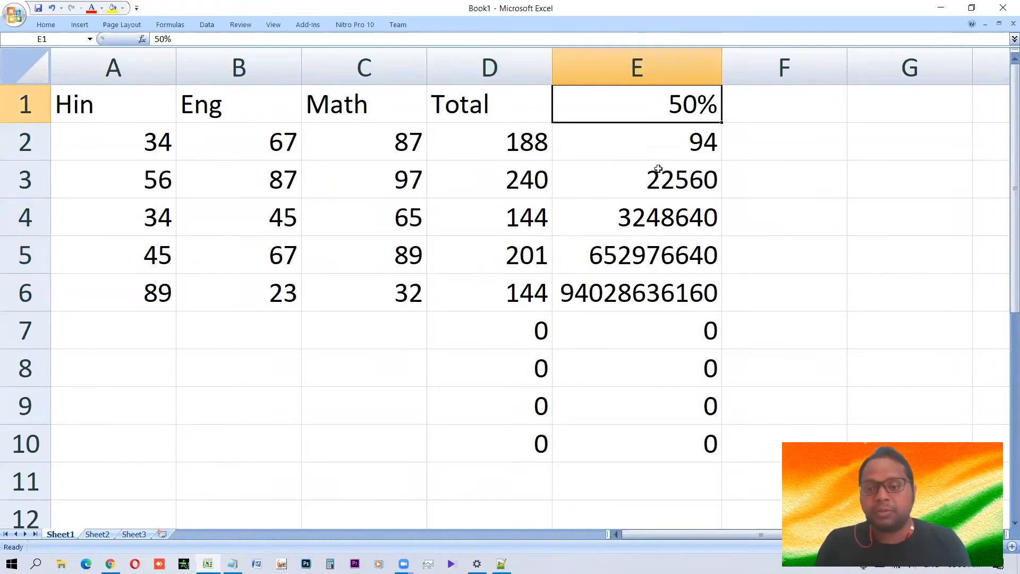
Make the reference to E1 absolute in E2's formula, giving =$E$1*D2.
{"action": "key", "text": "Down"}
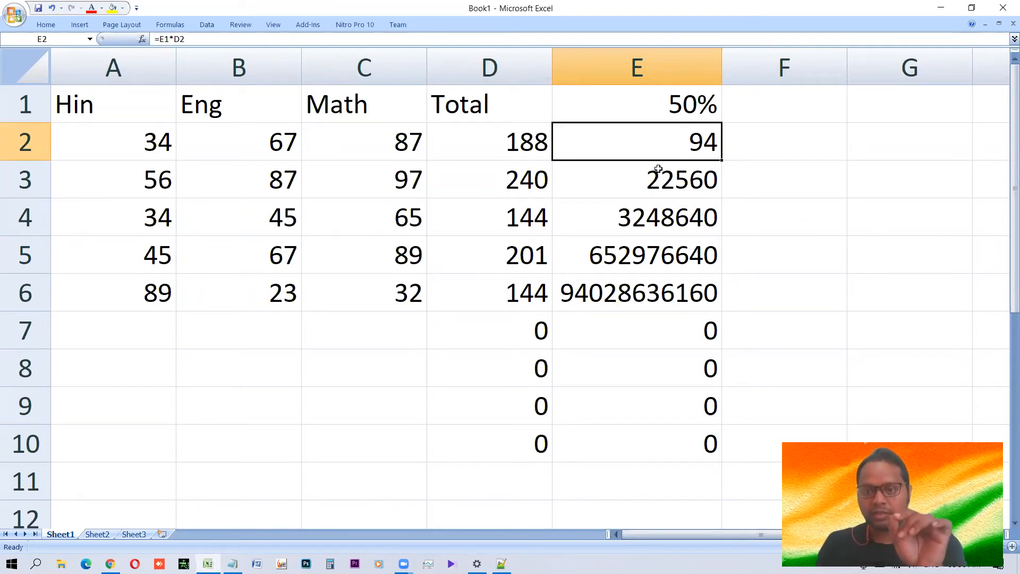
{"action": "key", "text": "F2"}
{"action": "key", "text": "Left"}
{"action": "key", "text": "Left"}
{"action": "key", "text": "Left"}
{"action": "key", "text": "Left"}
{"action": "key", "text": "Left"}
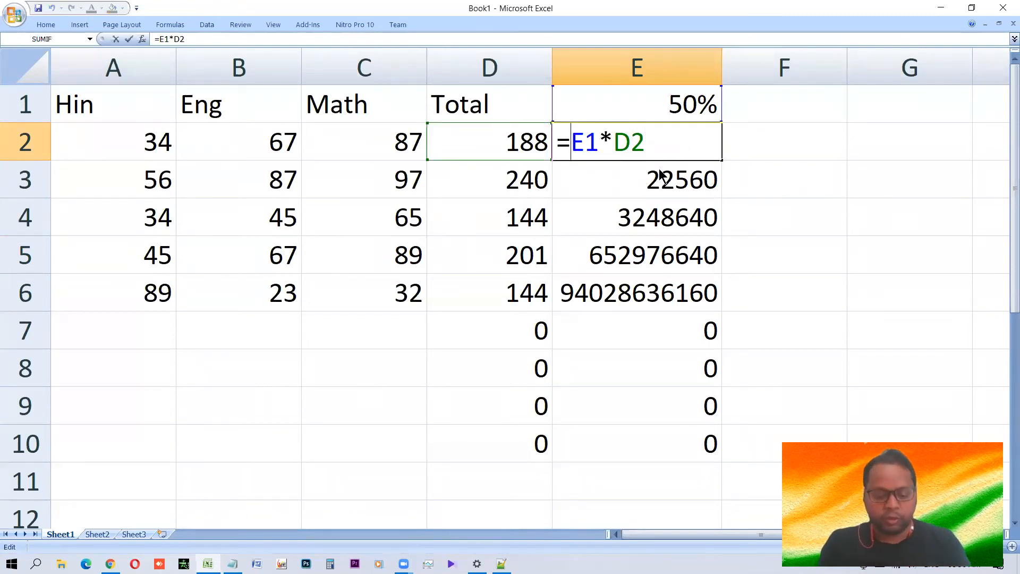
{"action": "type", "text": "$"}
{"action": "key", "text": "Right"}
{"action": "type", "text": "$"}
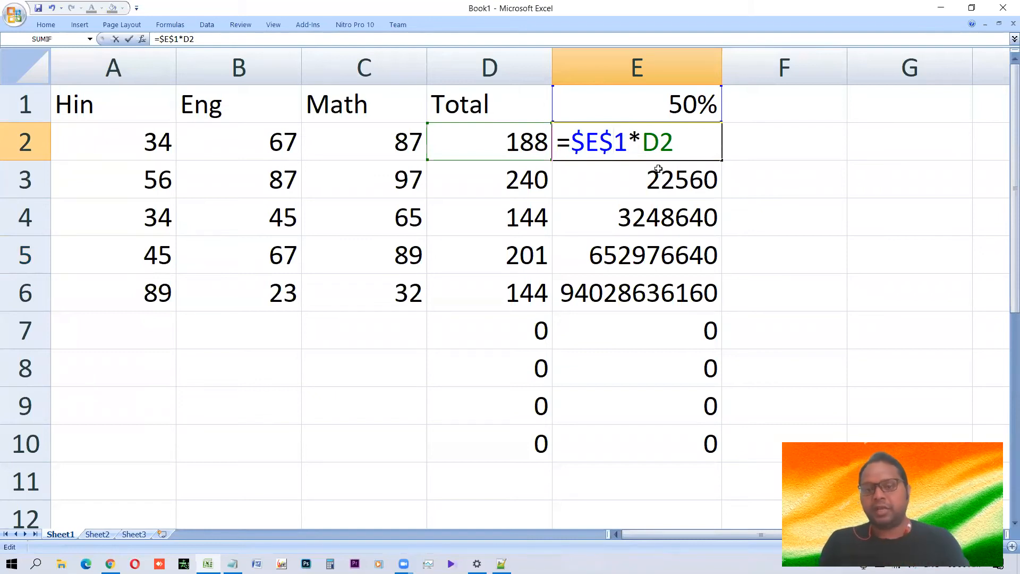
{"action": "key", "text": "Return"}
Fill the absolute-reference formula in E2 down through cell E10.
{"action": "key", "text": "Up"}
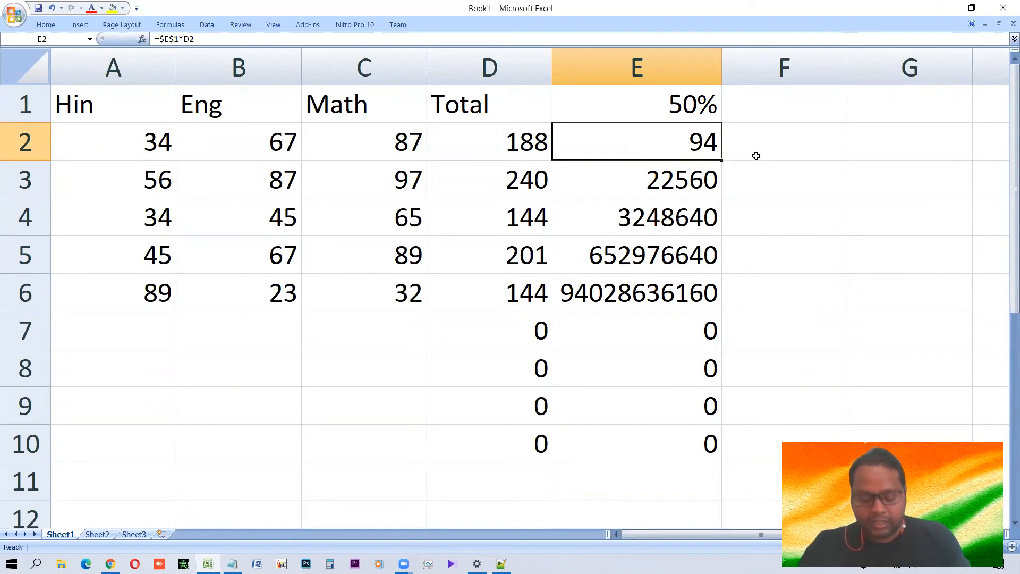
{"action": "key", "text": "shift+Down"}
{"action": "key", "text": "shift+Down"}
{"action": "key", "text": "shift+Down"}
{"action": "key", "text": "shift+Down"}
{"action": "key", "text": "shift+Down"}
{"action": "key", "text": "shift+Down"}
{"action": "key", "text": "shift+Down"}
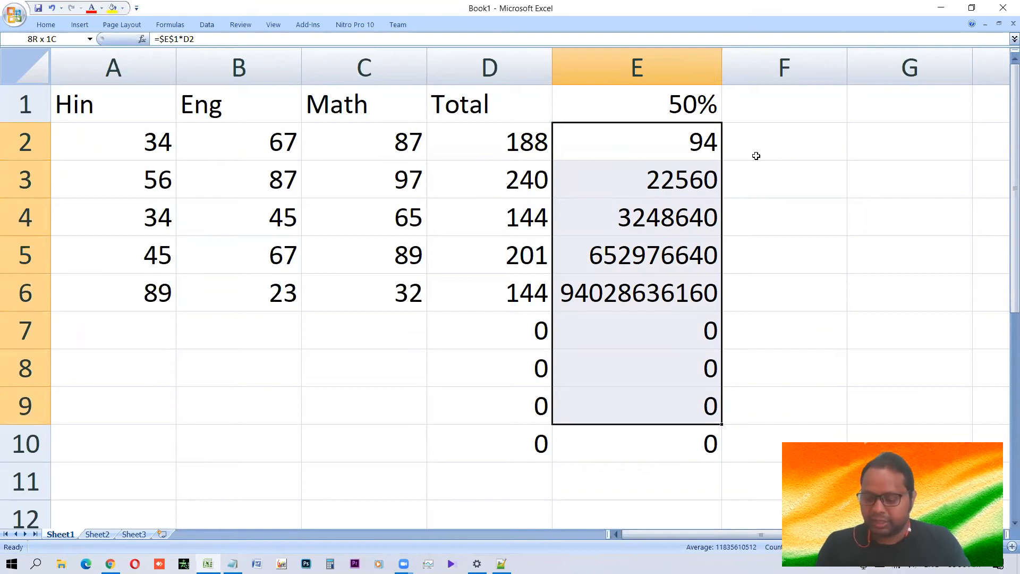
{"action": "key", "text": "shift+Down"}
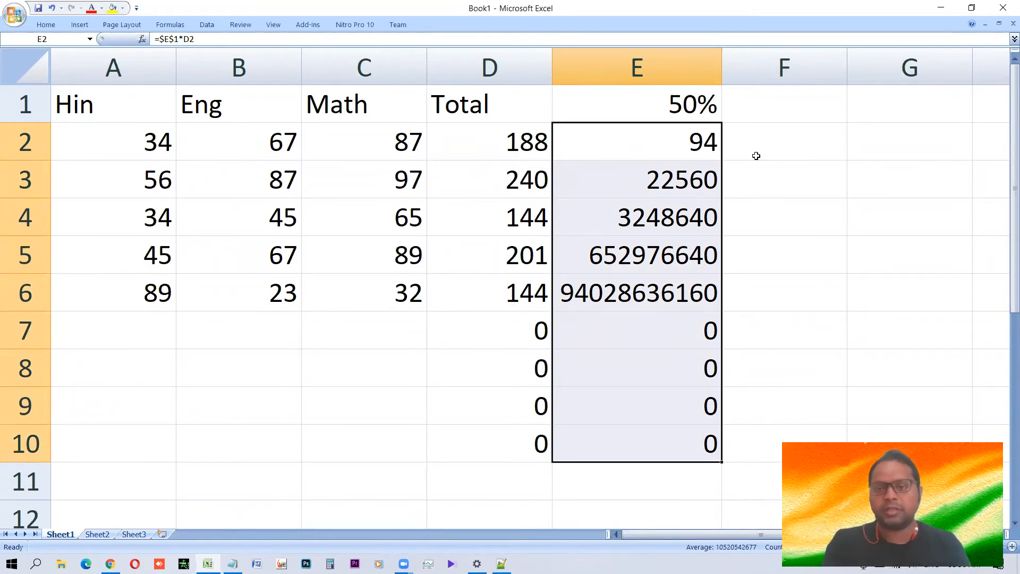
{"action": "key", "text": "ctrl+d"}
Narrow column E and compare the filled formula in E3 with the original in E2.
{"action": "left_click_drag", "start_coordinate": [720, 66], "coordinate": [666, 70]}
{"action": "left_click", "coordinate": [633, 162]}
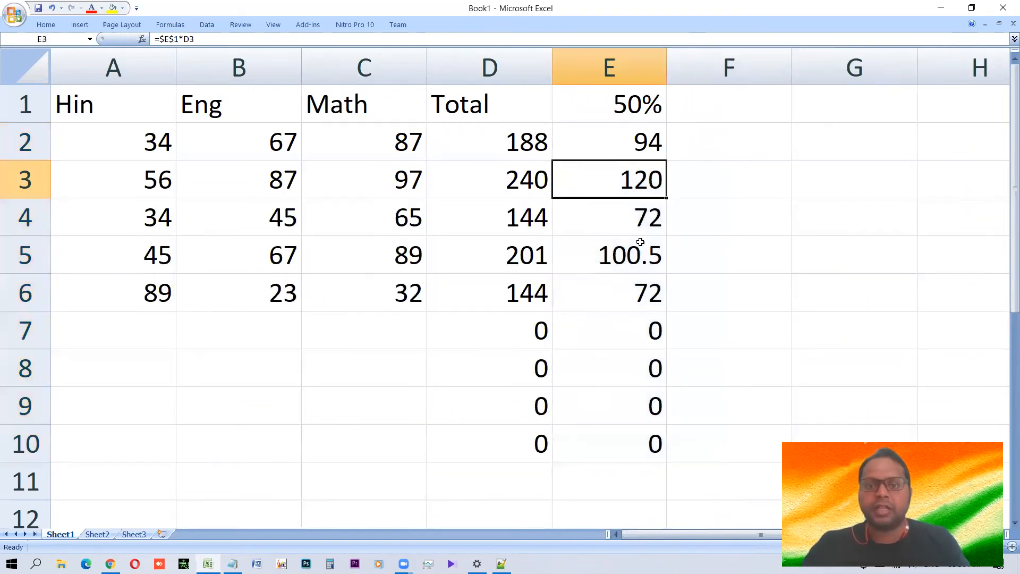
{"action": "left_click", "coordinate": [623, 150]}
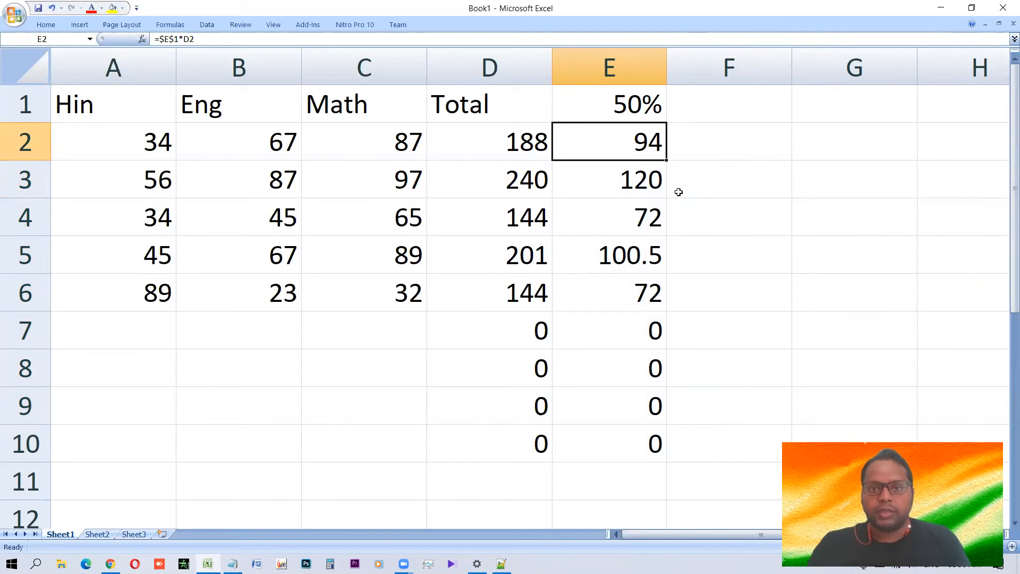
Compare the formulas in E2 and E3, examining the D2 and $E$1 references inside E2.
{"action": "key", "text": "alt+Tab"}
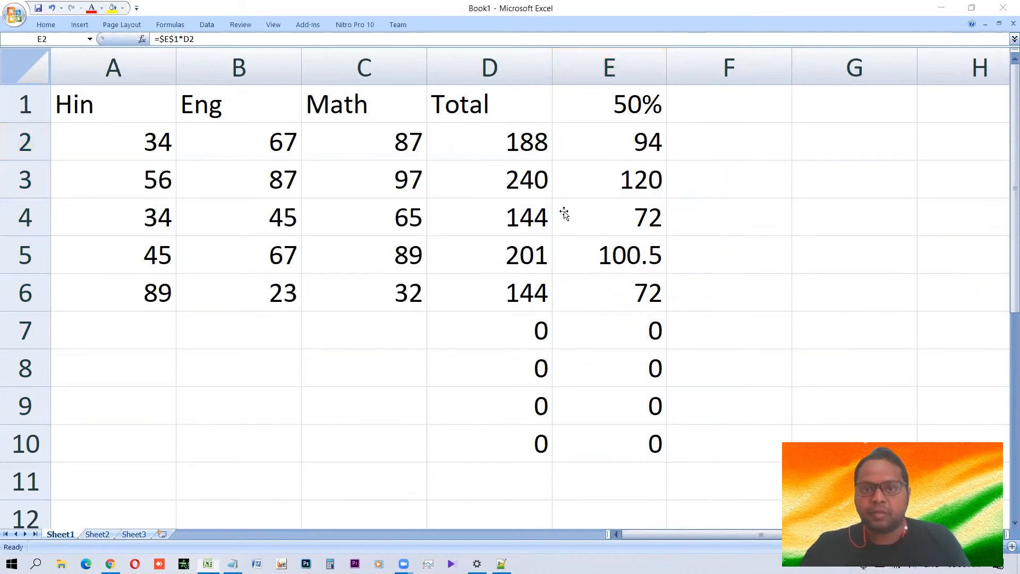
{"action": "left_click", "coordinate": [625, 141]}
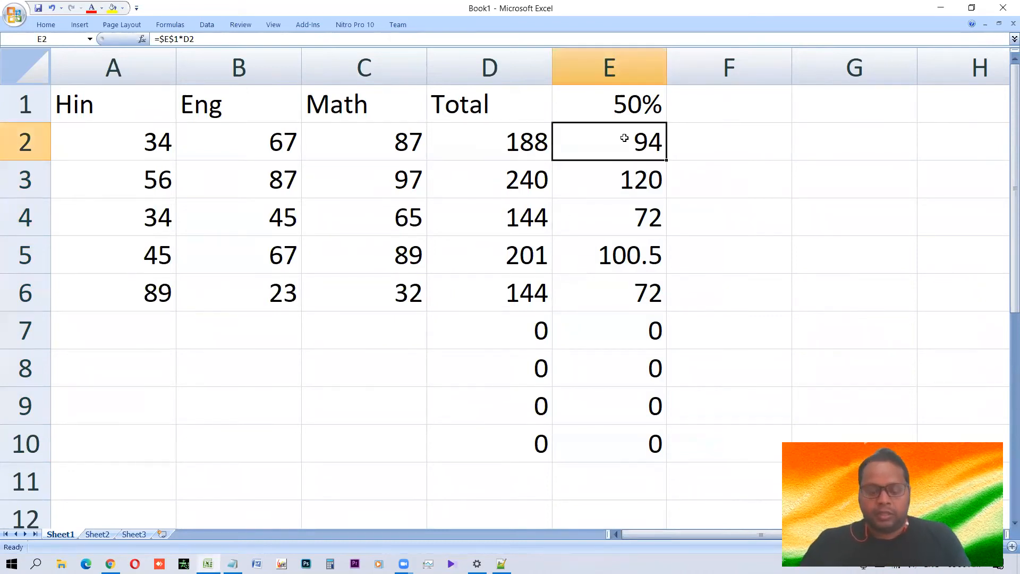
{"action": "double_click", "coordinate": [624, 141]}
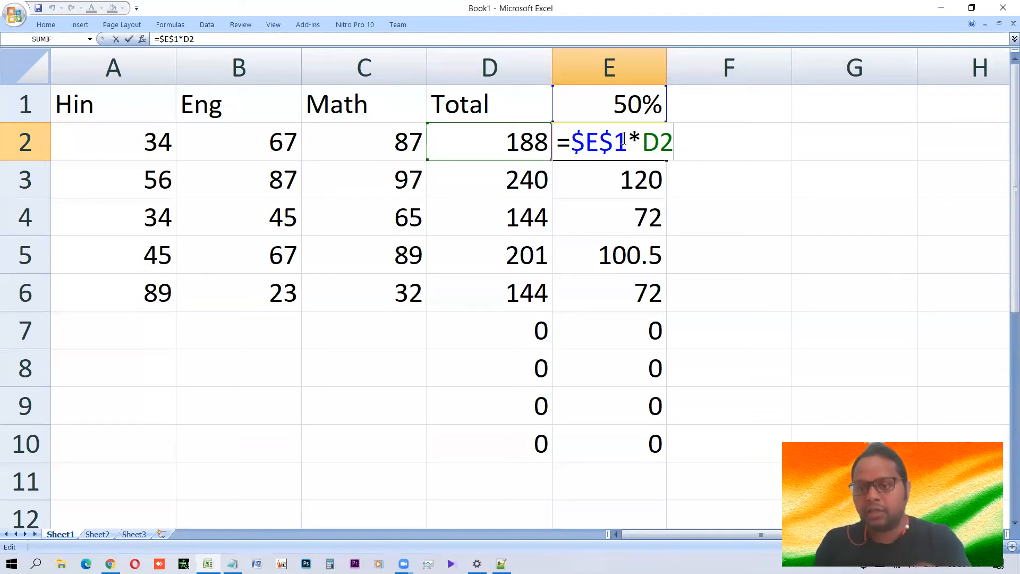
{"action": "key", "text": "Return"}
{"action": "key", "text": "F2"}
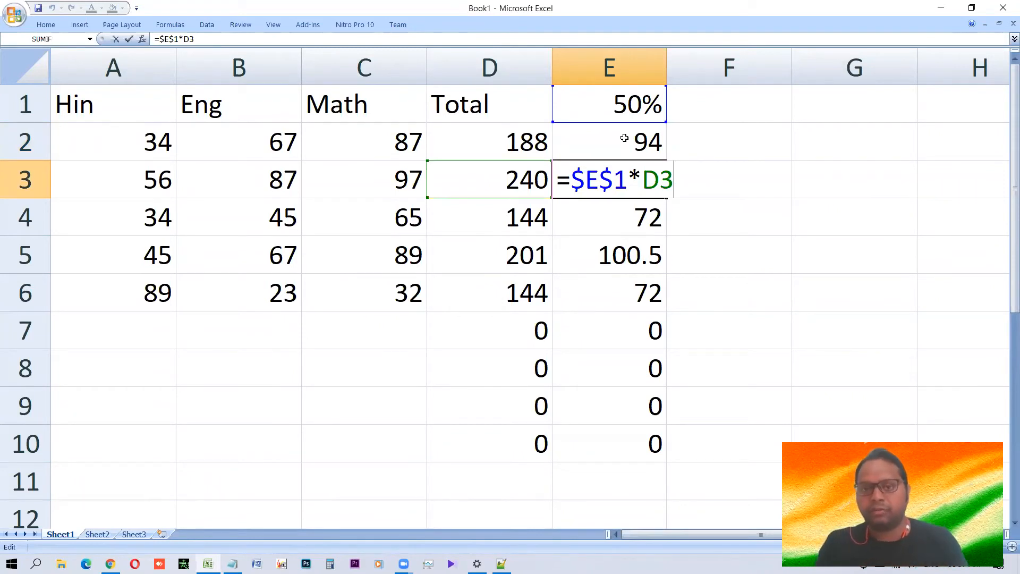
{"action": "key", "text": "ctrl+Return"}
{"action": "left_click", "coordinate": [624, 138]}
{"action": "key", "text": "F2"}
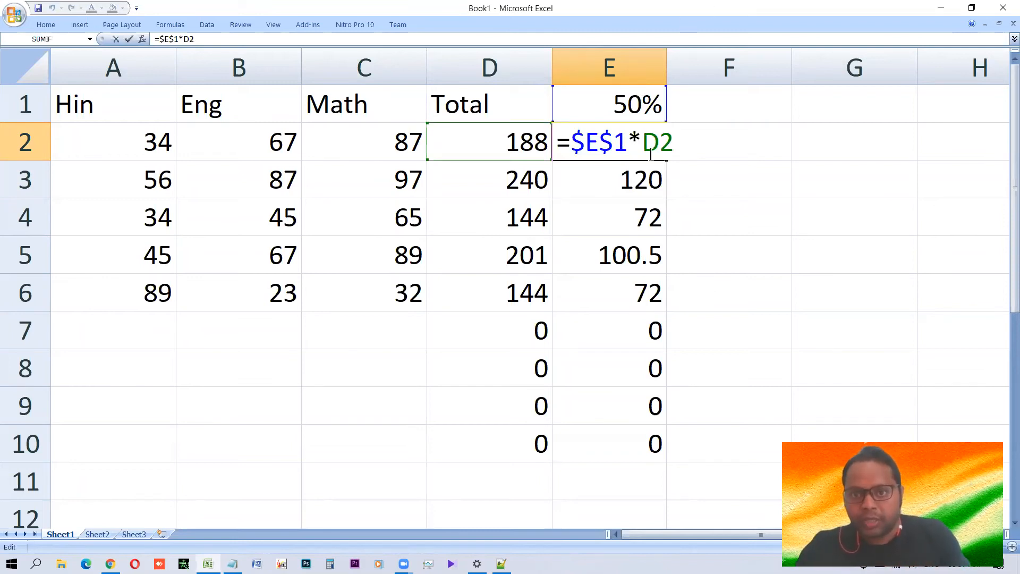
{"action": "left_click_drag", "start_coordinate": [643, 139], "coordinate": [673, 136]}
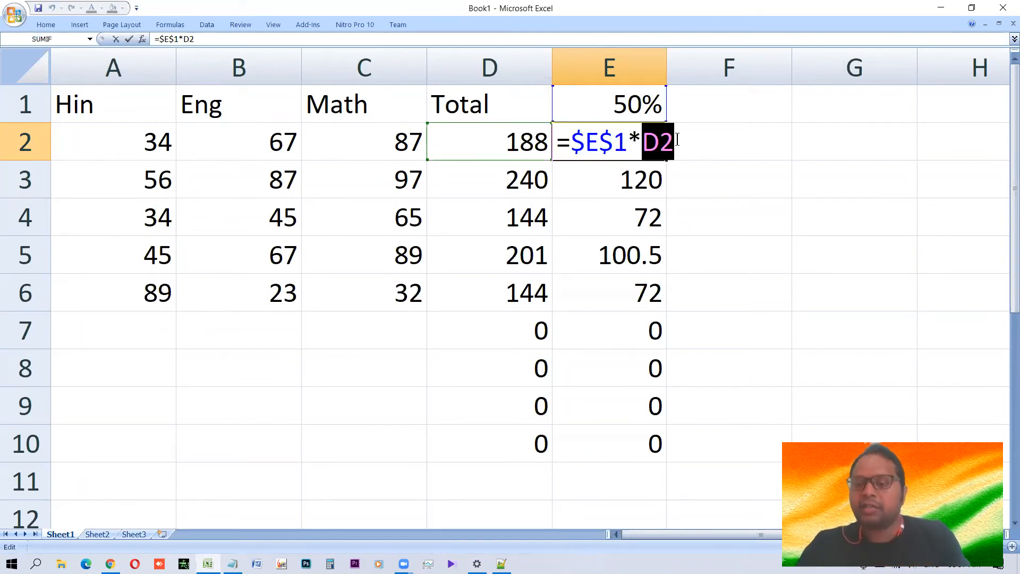
{"action": "left_click_drag", "start_coordinate": [575, 136], "coordinate": [624, 108]}
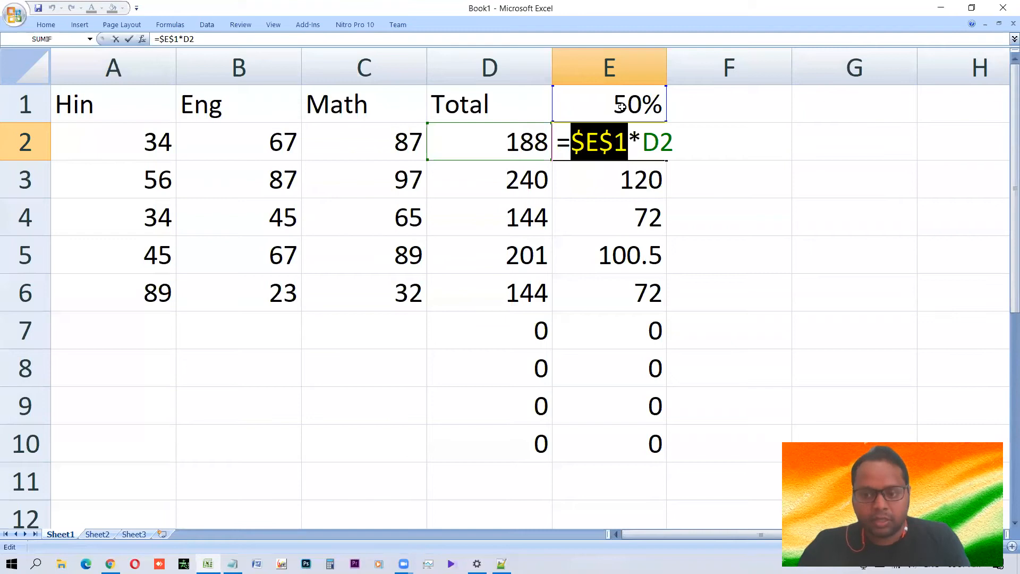
{"action": "key", "text": "Return"}
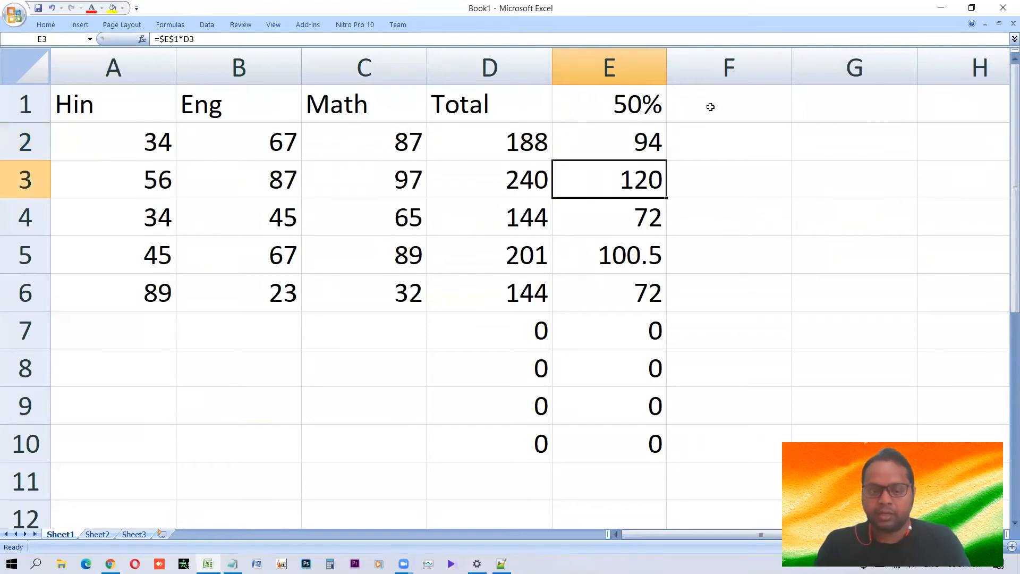
Check how the formulas in E3 and E4 reference the percentage cell and each row's total.
{"action": "key", "text": "F2"}
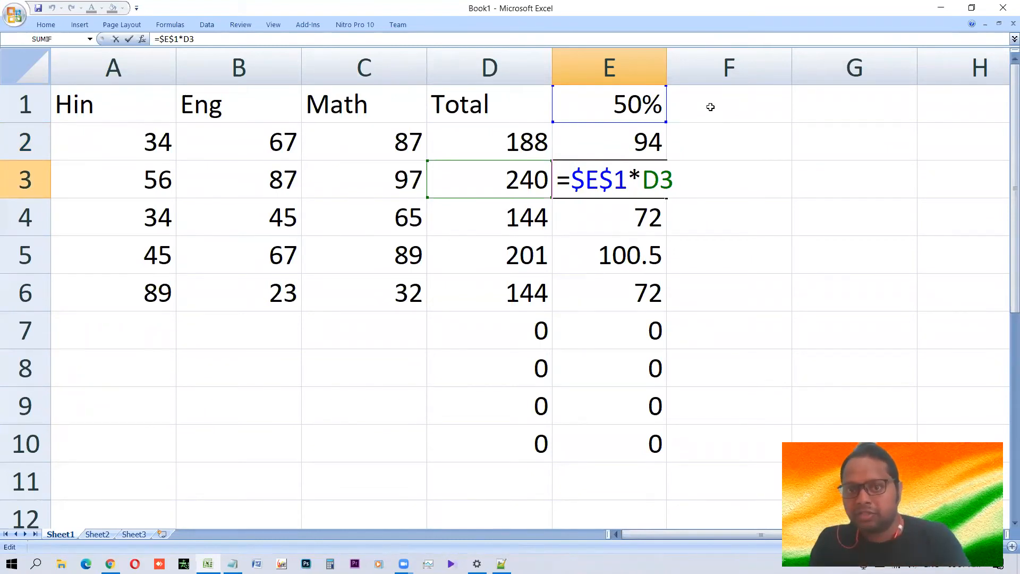
{"action": "key", "text": "Return"}
{"action": "key", "text": "F2"}
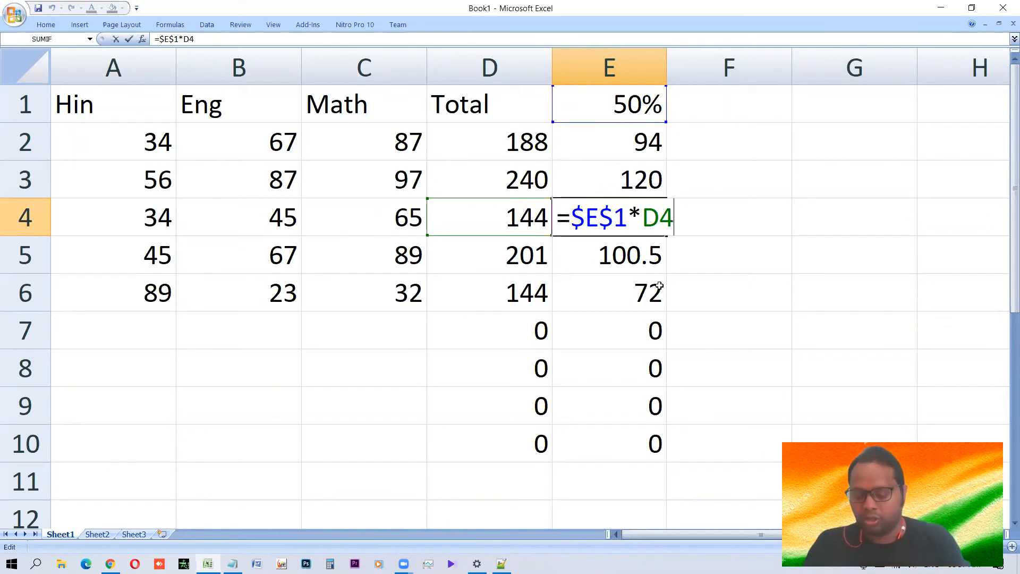
{"action": "key", "text": "Return"}
{"action": "key", "text": "Down"}
{"action": "key", "text": "Up"}
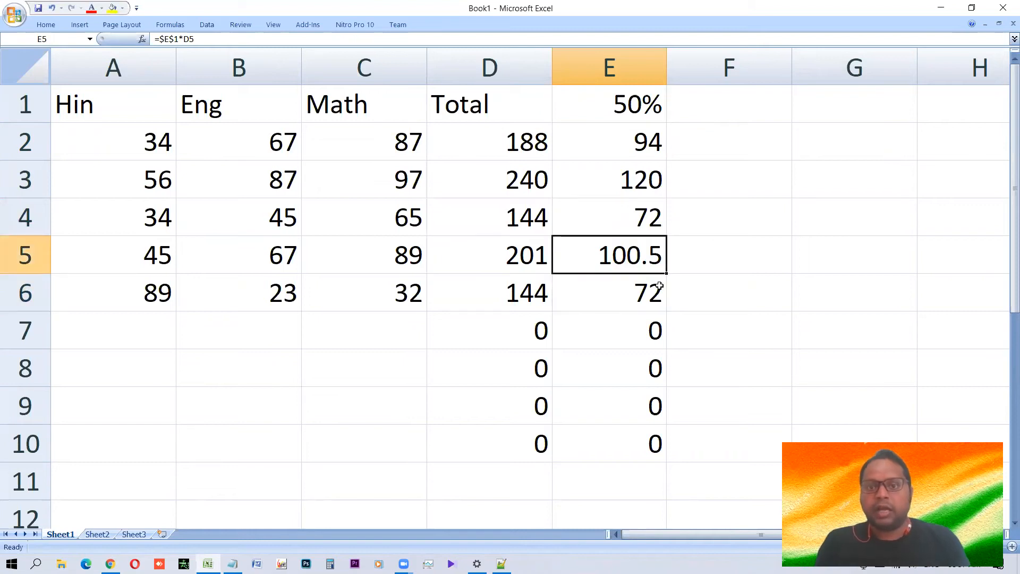
Try 33% and 12.5% as the percentage in cell E1.
{"action": "key", "text": "ctrl+Up"}
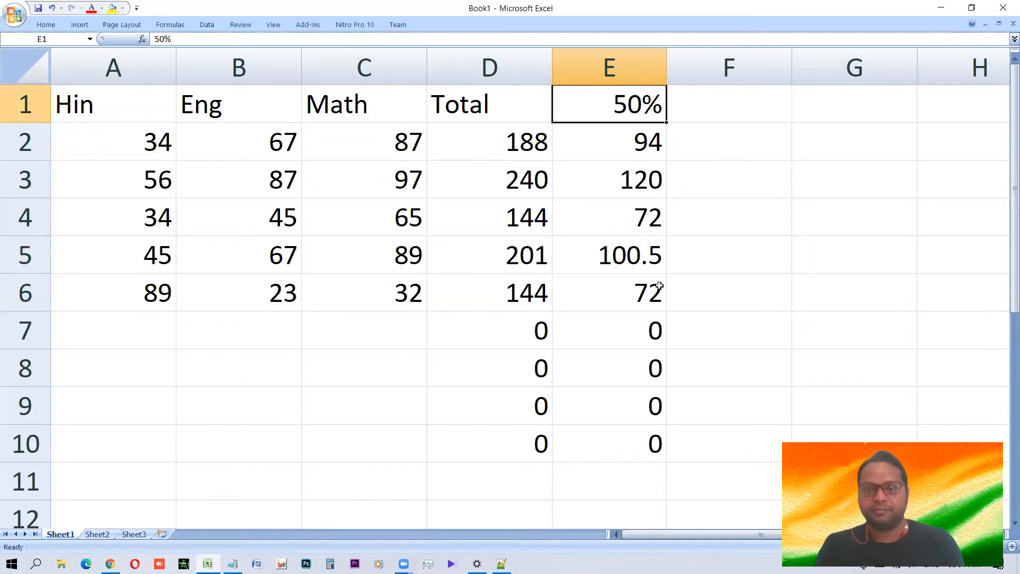
{"action": "type", "text": "33"}
{"action": "key", "text": "Return"}
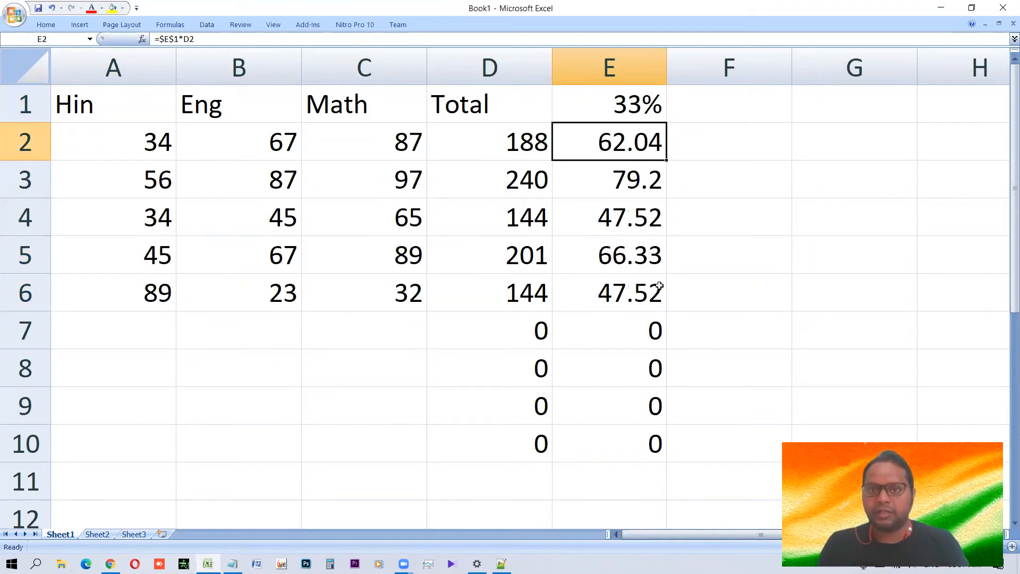
{"action": "key", "text": "Up"}
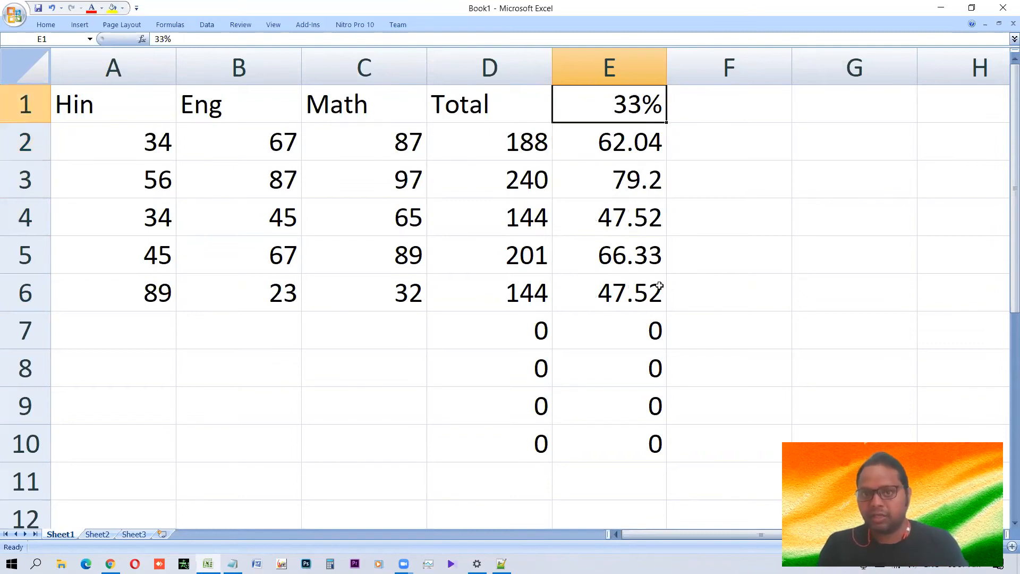
{"action": "type", "text": "12.5"}
{"action": "key", "text": "Return"}
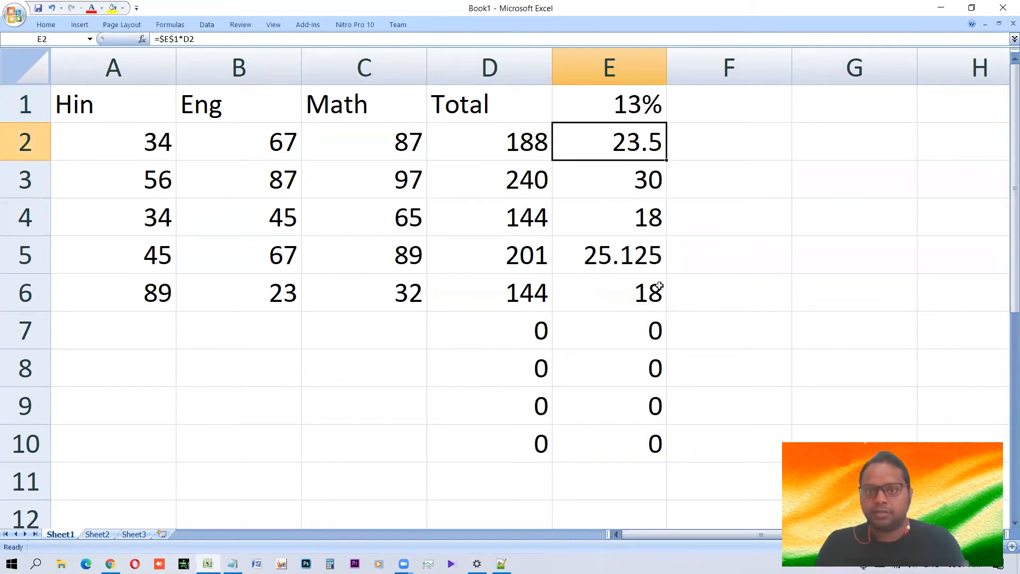
Set the percentage in cell E1 to 89%.
{"action": "key", "text": "Up"}
{"action": "type", "text": "89"}
{"action": "key", "text": "Return"}
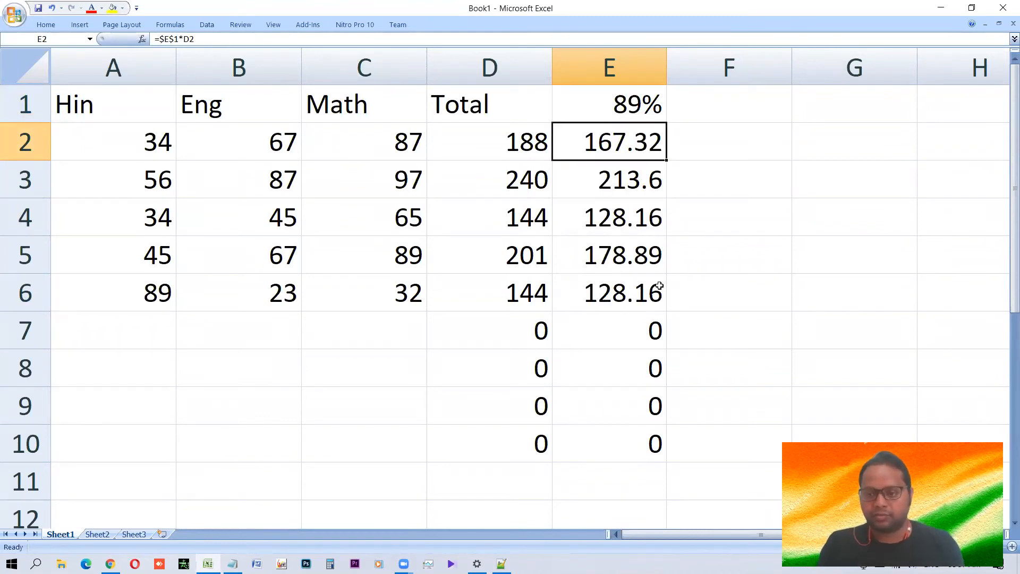
Inspect the formula in E5 for its references to the percentage cell and the row total.
{"action": "key", "text": "Up"}
{"action": "key", "text": "Down"}
{"action": "key", "text": "Down"}
{"action": "key", "text": "Down"}
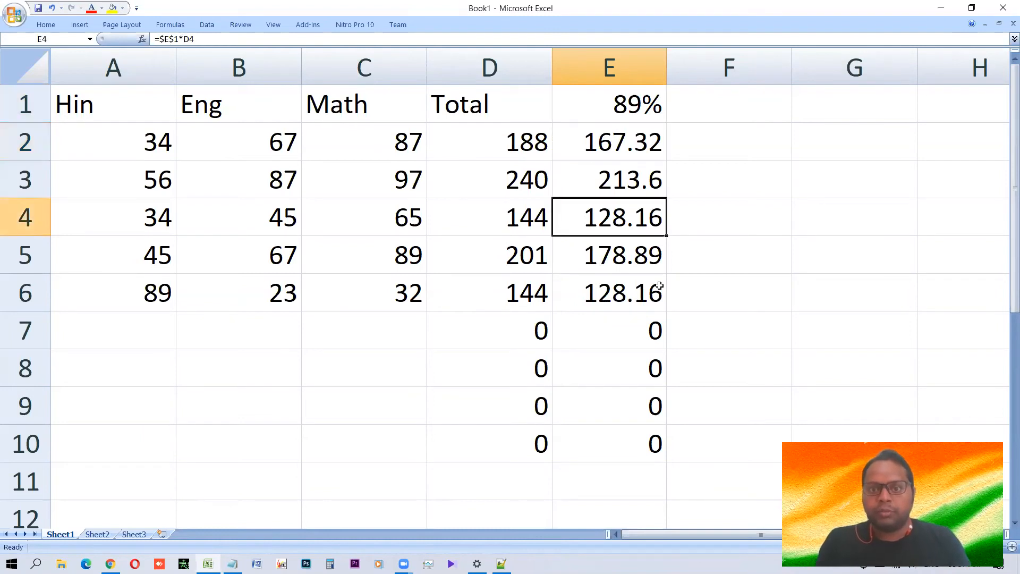
{"action": "key", "text": "Down"}
{"action": "key", "text": "F2"}
{"action": "key", "text": "Return"}
{"action": "key", "text": "Up"}
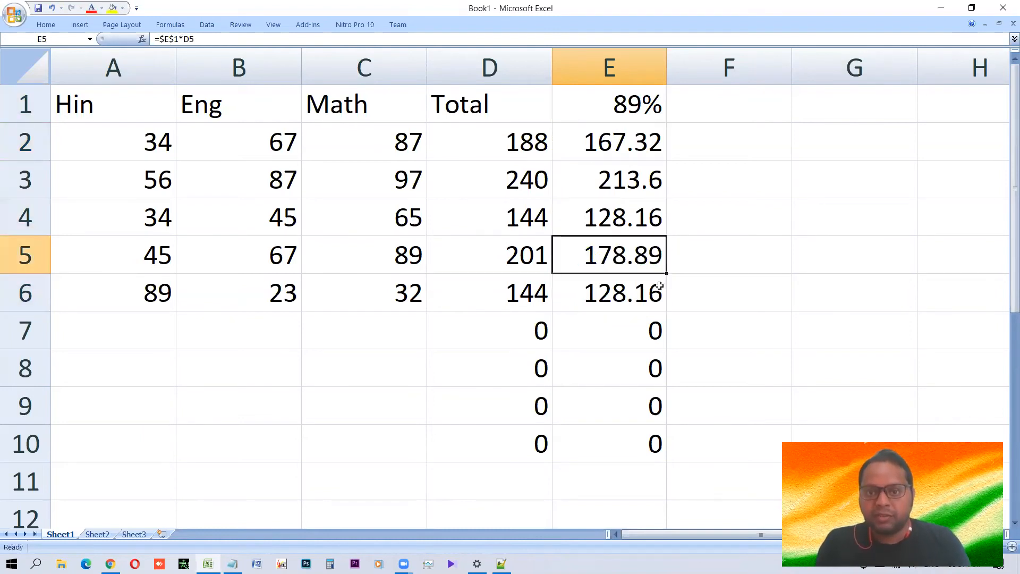
{"action": "key", "text": "F2"}
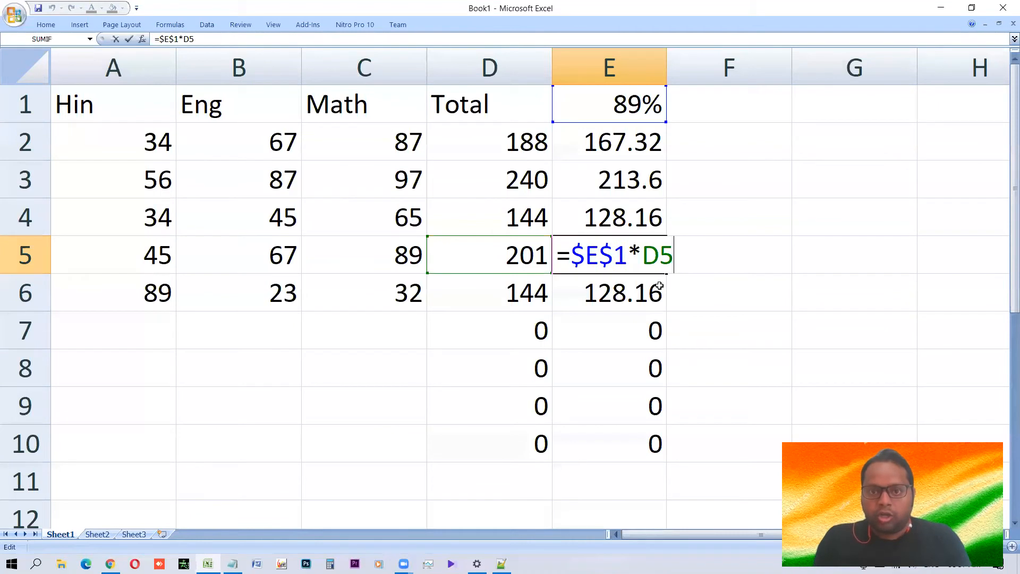
{"action": "key", "text": "Return"}
Examine the absolute $E$1 part of the formula in E2.
{"action": "key", "text": "Up"}
{"action": "key", "text": "Up"}
{"action": "key", "text": "Up"}
{"action": "key", "text": "Up"}
{"action": "key", "text": "F2"}
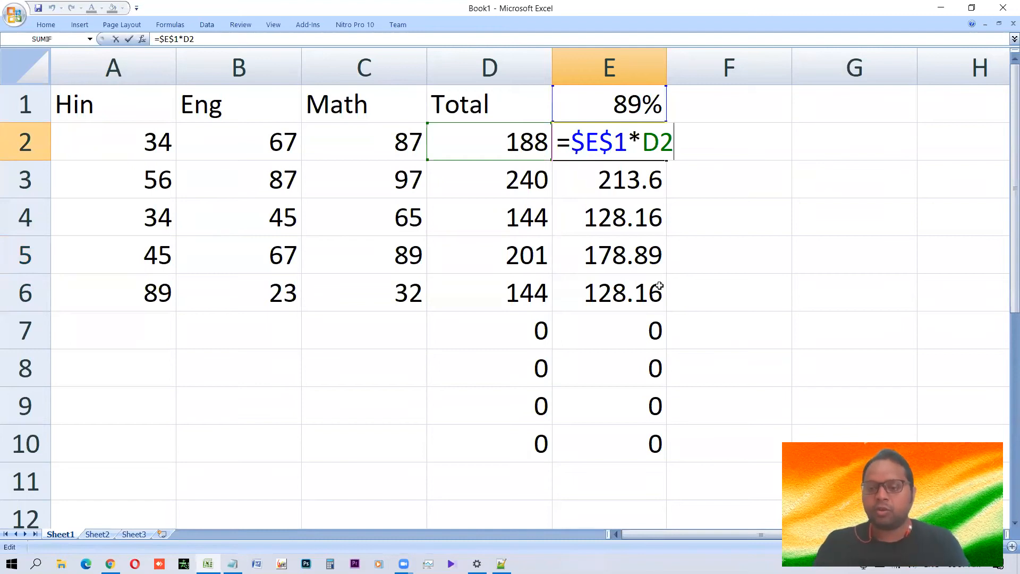
{"action": "left_click_drag", "start_coordinate": [570, 144], "coordinate": [628, 149]}
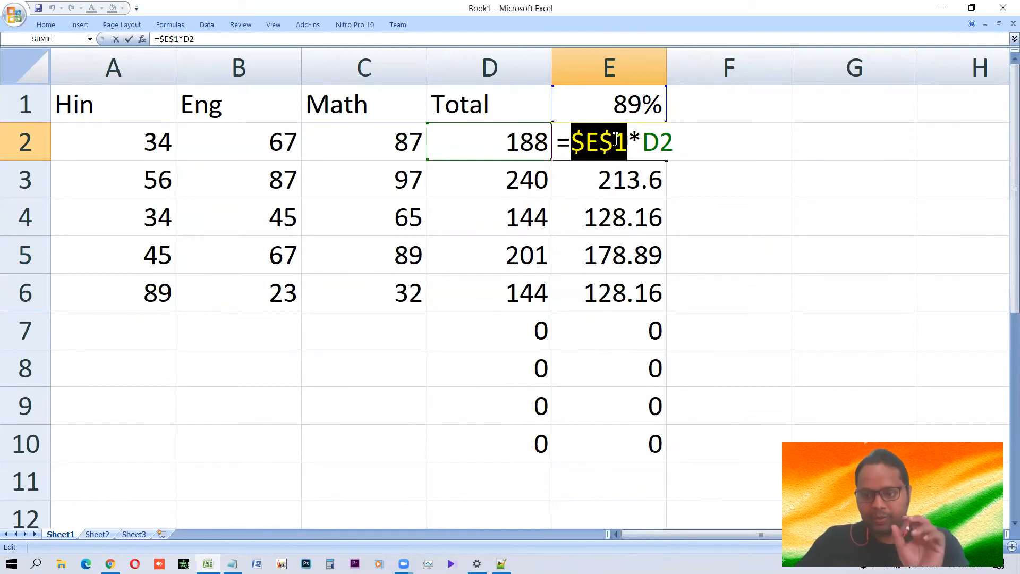
{"action": "key", "text": "Return"}
Examine the $E$1 and D3 references in E3's formula and compare them with E2's formula.
{"action": "double_click", "coordinate": [600, 172]}
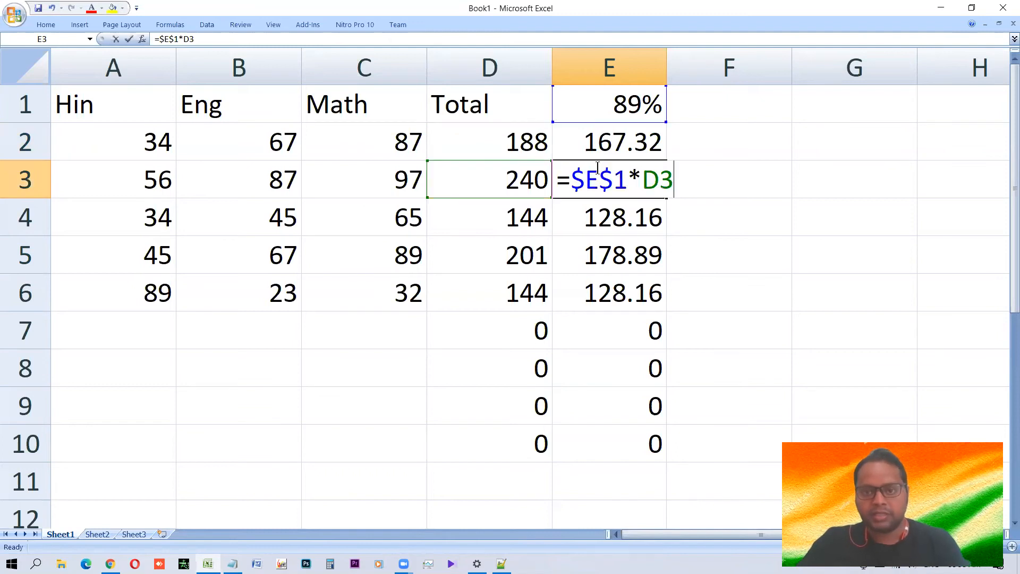
{"action": "left_click_drag", "start_coordinate": [573, 179], "coordinate": [672, 180]}
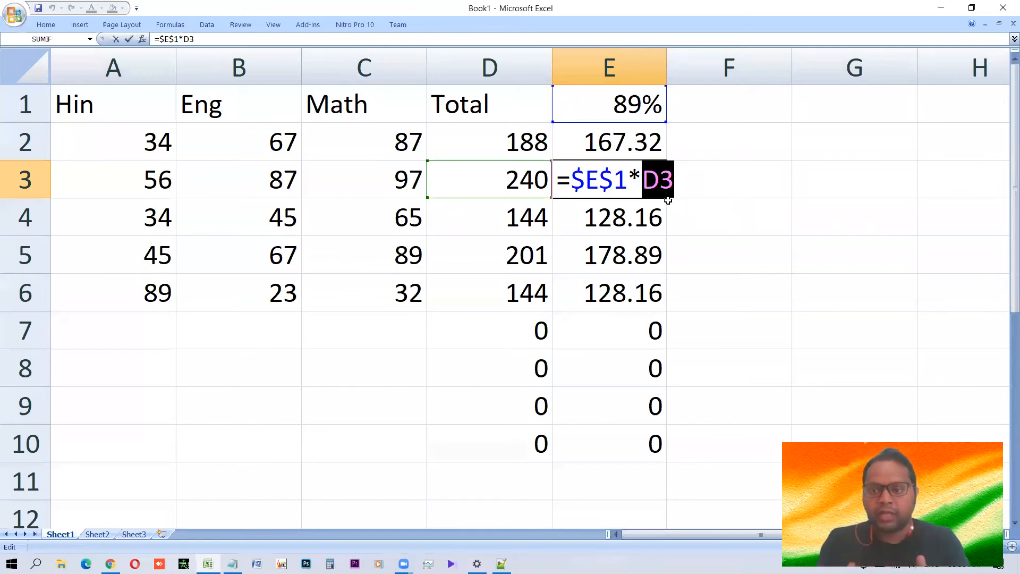
{"action": "key", "text": "Right"}
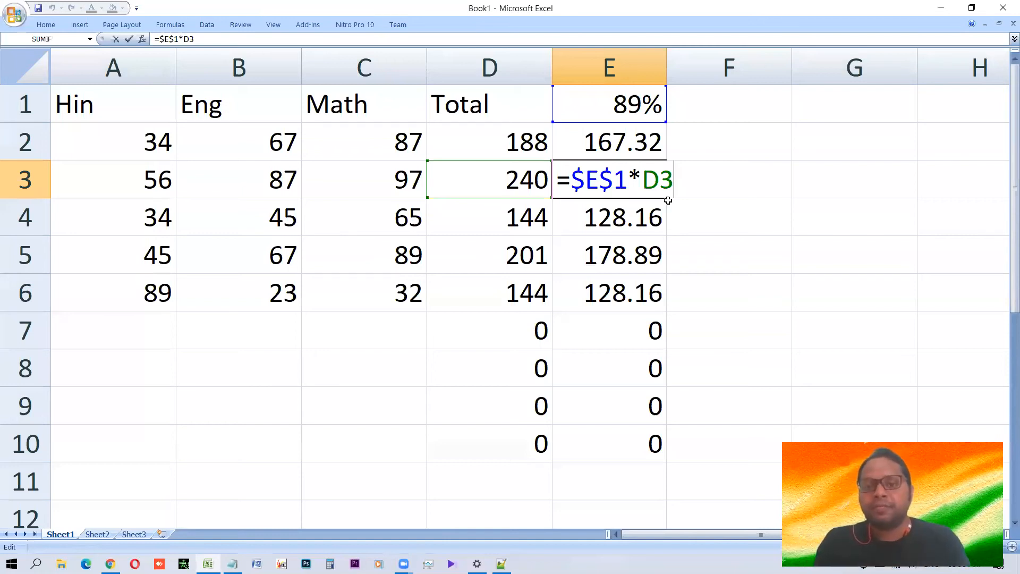
{"action": "key", "text": "Return"}
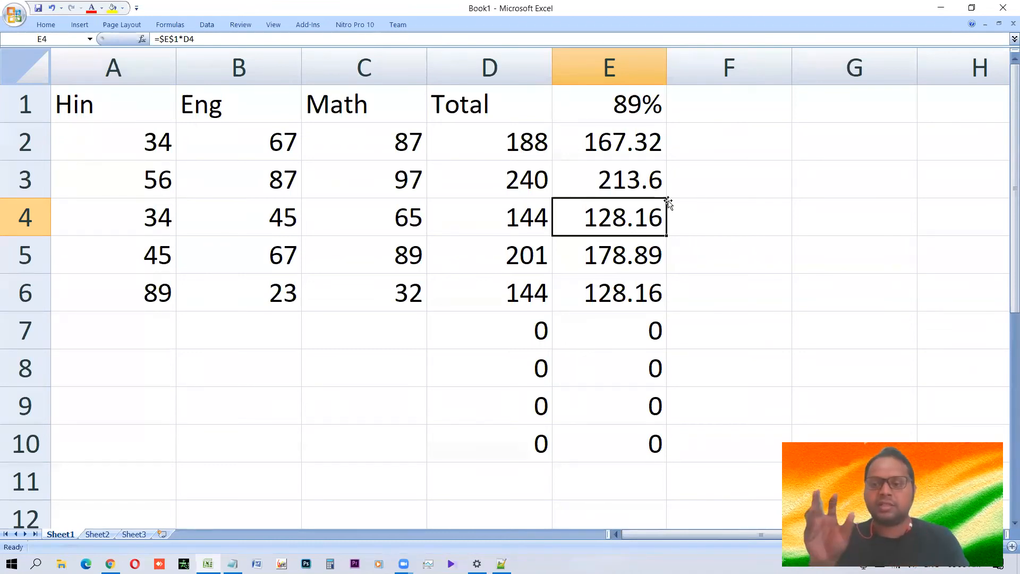
{"action": "key", "text": "Up"}
{"action": "key", "text": "Up"}
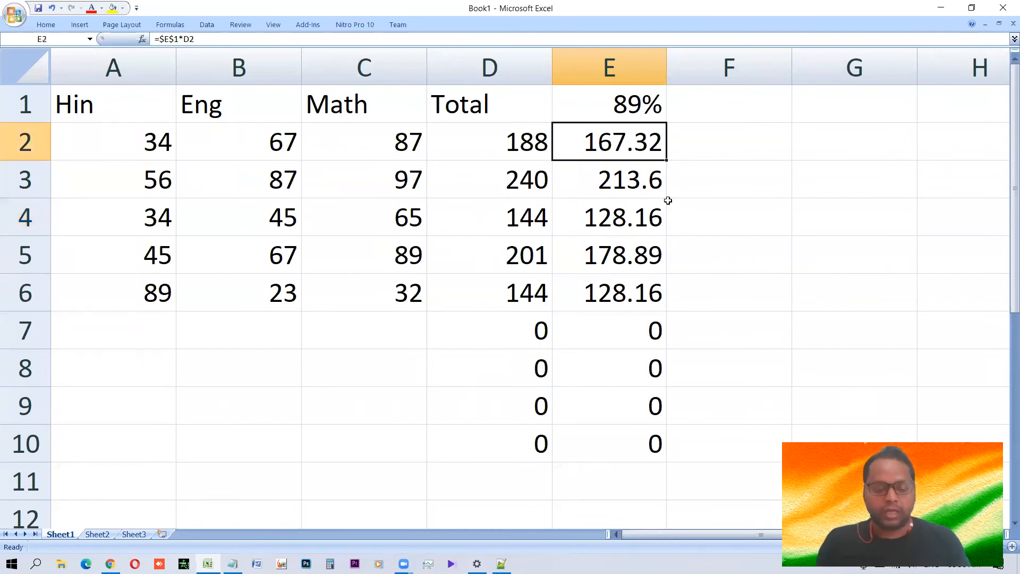
{"action": "key", "text": "F2"}
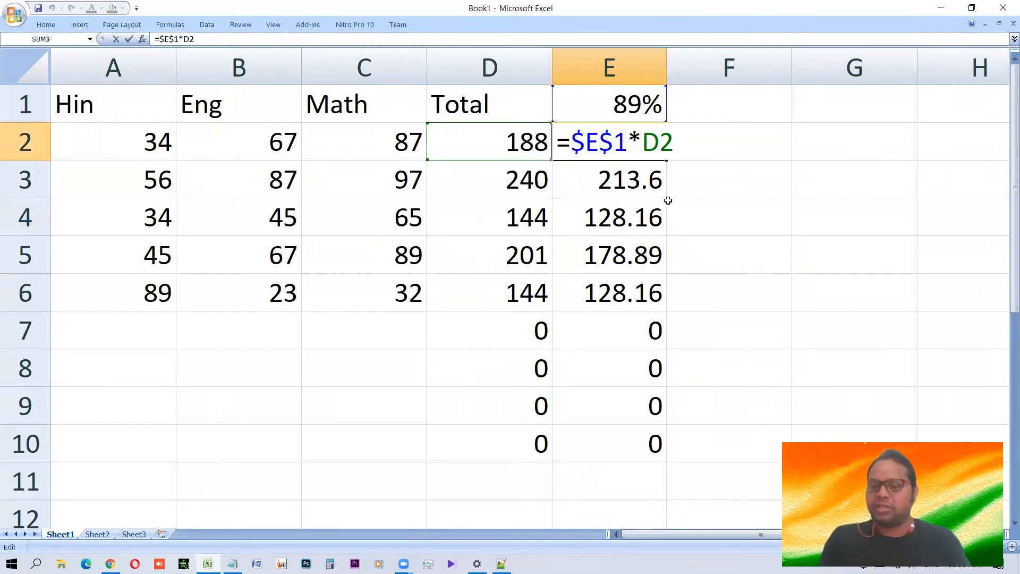
{"action": "key", "text": "Return"}
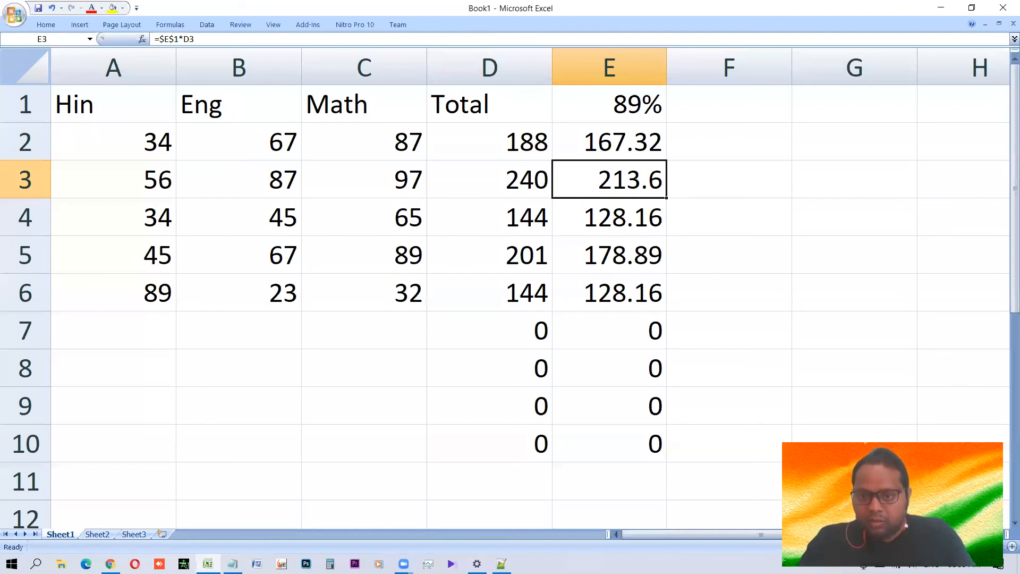
{"action": "left_click", "coordinate": [629, 128]}
{"action": "key", "text": "F2"}
{"action": "key", "text": "Left"}
{"action": "key", "text": "Left"}
{"action": "key", "text": "Left"}
{"action": "key", "text": "Left"}
{"action": "key", "text": "Left"}
{"action": "key", "text": "Left"}
{"action": "key", "text": "Left"}
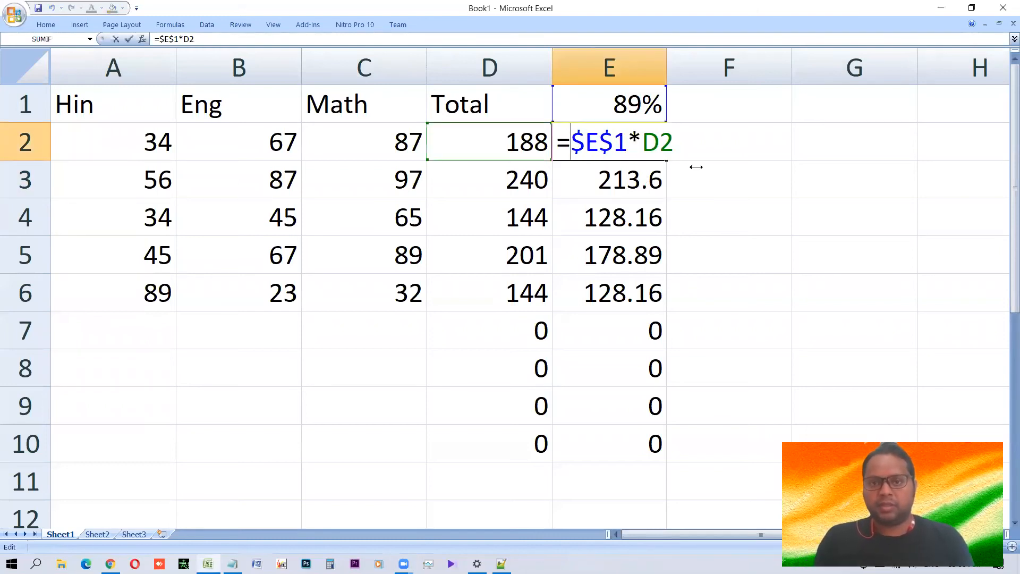
{"action": "key", "text": "Return"}
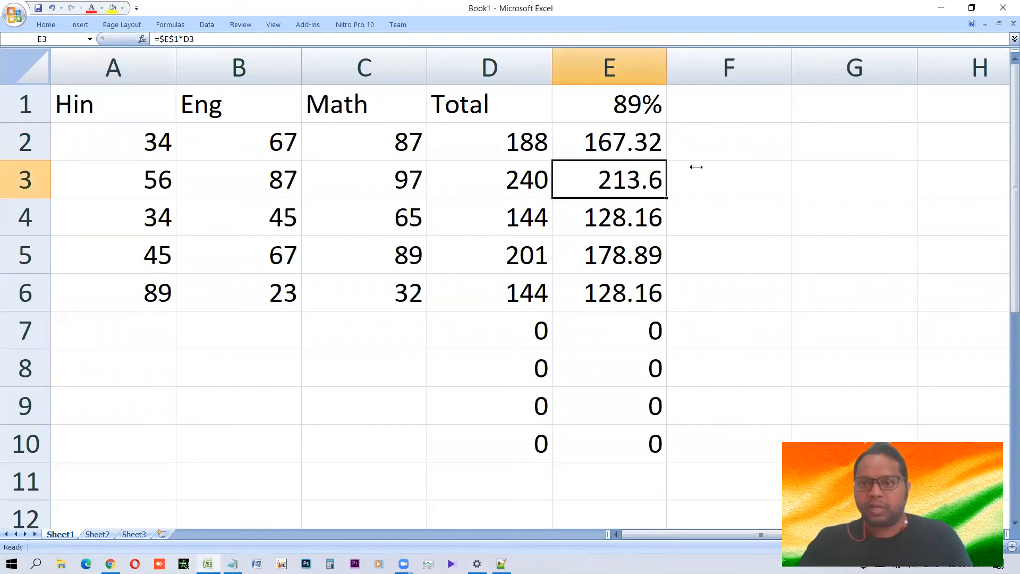
{"action": "key", "text": "F2"}
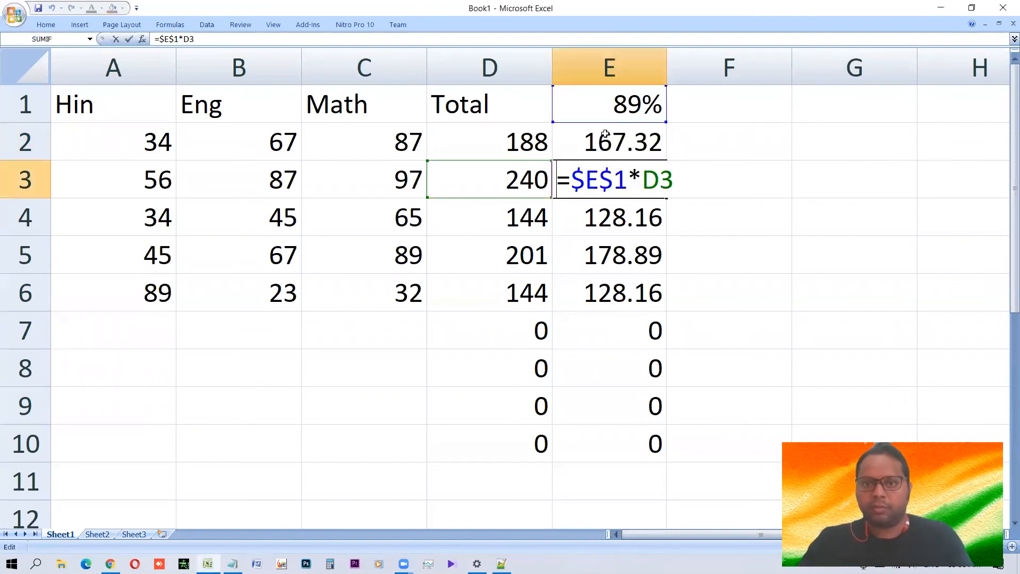
{"action": "key", "text": "Escape"}
Remove the dollar sign before the column letter in E2's percentage reference, giving the mixed-reference formula =E$1*D2.
{"action": "key", "text": "Up"}
{"action": "key", "text": "F2"}
{"action": "key", "text": "Left"}
{"action": "key", "text": "Left"}
{"action": "key", "text": "Left"}
{"action": "key", "text": "Left"}
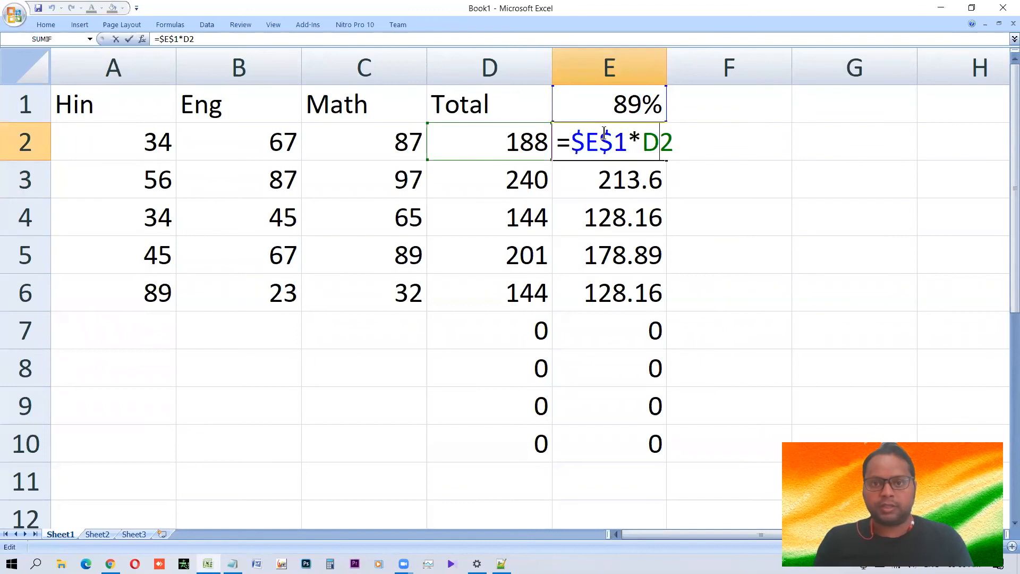
{"action": "key", "text": "Left"}
{"action": "key", "text": "Left"}
{"action": "key", "text": "Left"}
{"action": "key", "text": "Delete"}
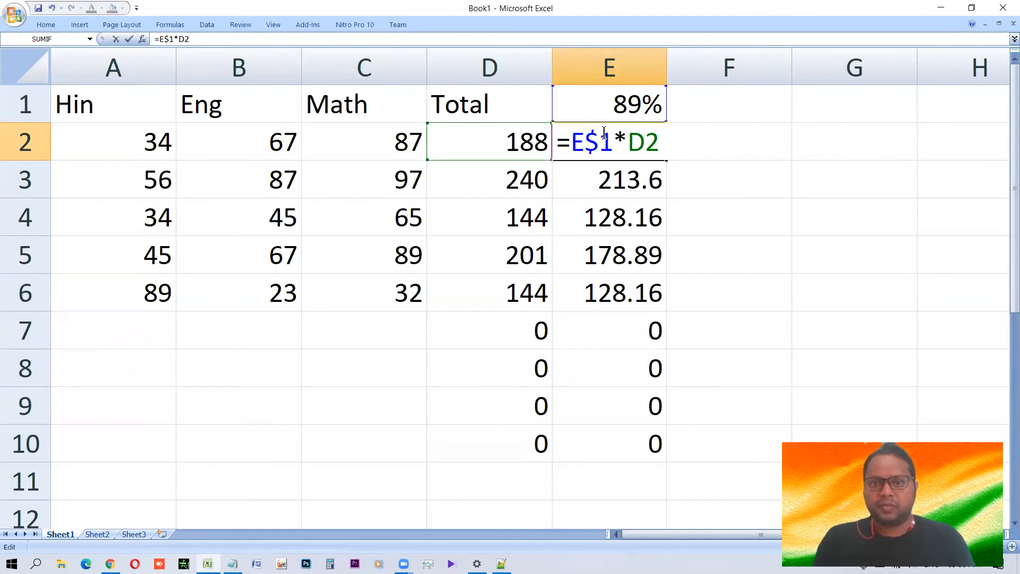
{"action": "key", "text": "ctrl+Return"}
Fill the mixed-reference formula in E2 down through cell E10 and check the first cell's formula.
{"action": "key", "text": "shift+Down"}
{"action": "key", "text": "shift+Down"}
{"action": "key", "text": "shift+Down"}
{"action": "key", "text": "shift+Down"}
{"action": "key", "text": "shift+Down"}
{"action": "key", "text": "shift+Down"}
{"action": "key", "text": "shift+Down"}
{"action": "key", "text": "shift+Down"}
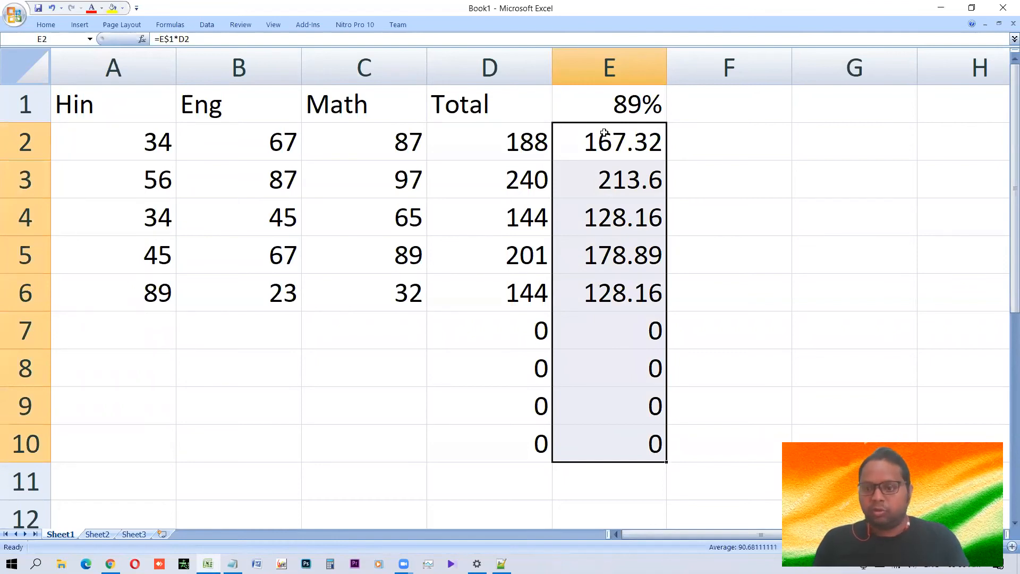
{"action": "key", "text": "F2"}
{"action": "key", "text": "Return"}
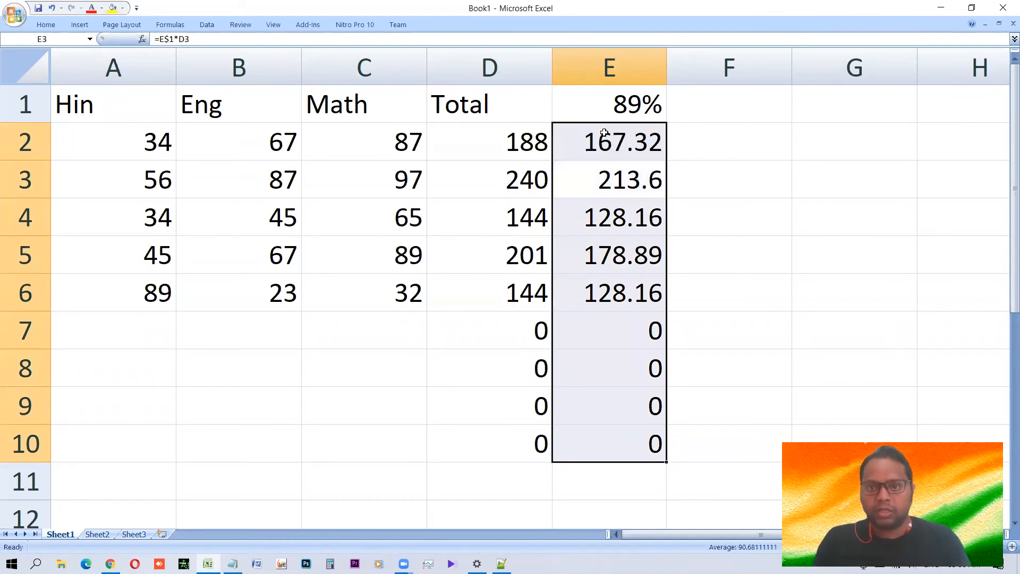
Fill the mixed-reference formula in E2 right through cell H2.
{"action": "key", "text": "F2"}
{"action": "key", "text": "Escape"}
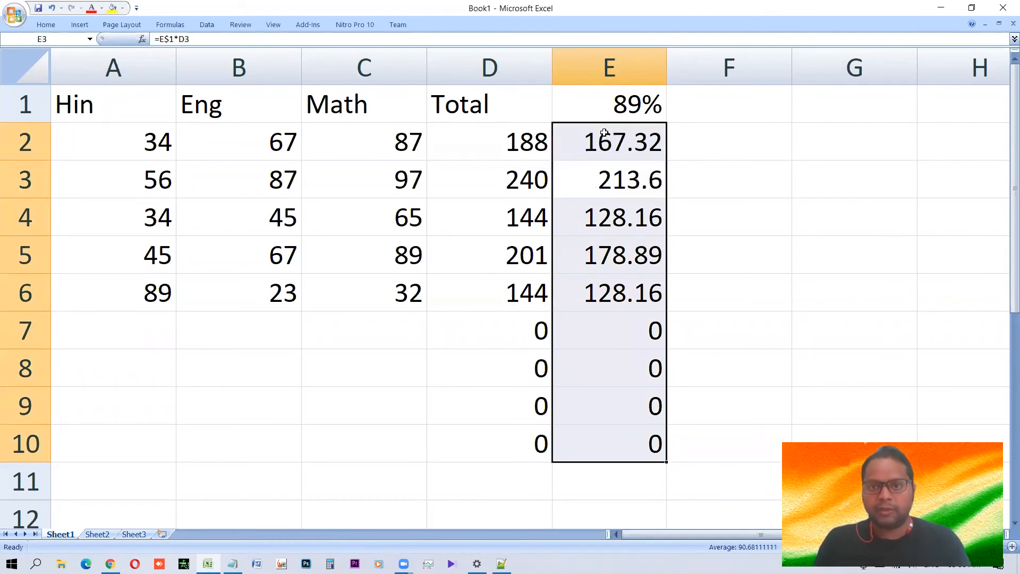
{"action": "left_click", "coordinate": [604, 133]}
{"action": "key", "text": "shift+Right"}
{"action": "key", "text": "shift+Right"}
{"action": "key", "text": "shift+Right"}
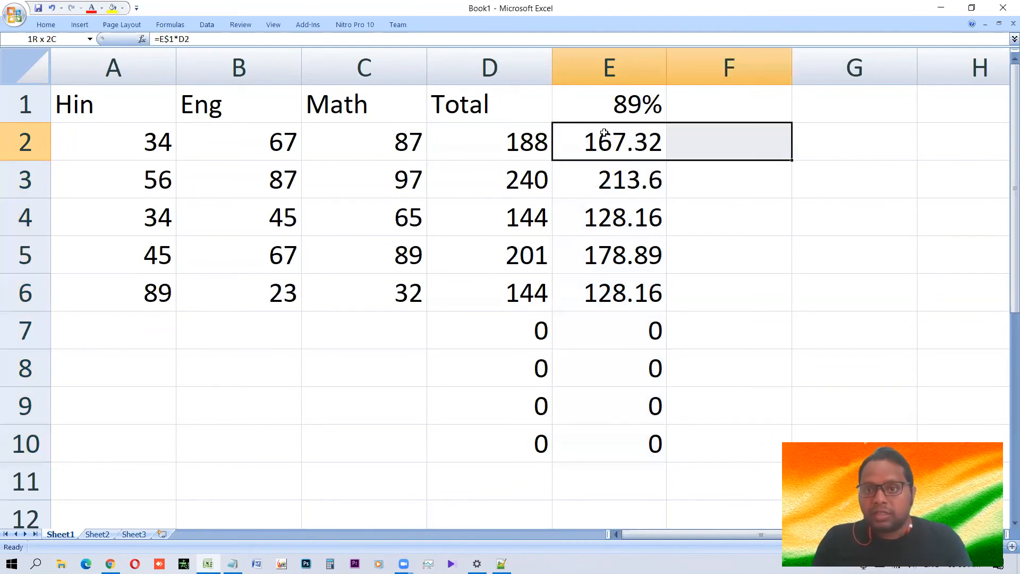
{"action": "key", "text": "ctrl+r"}
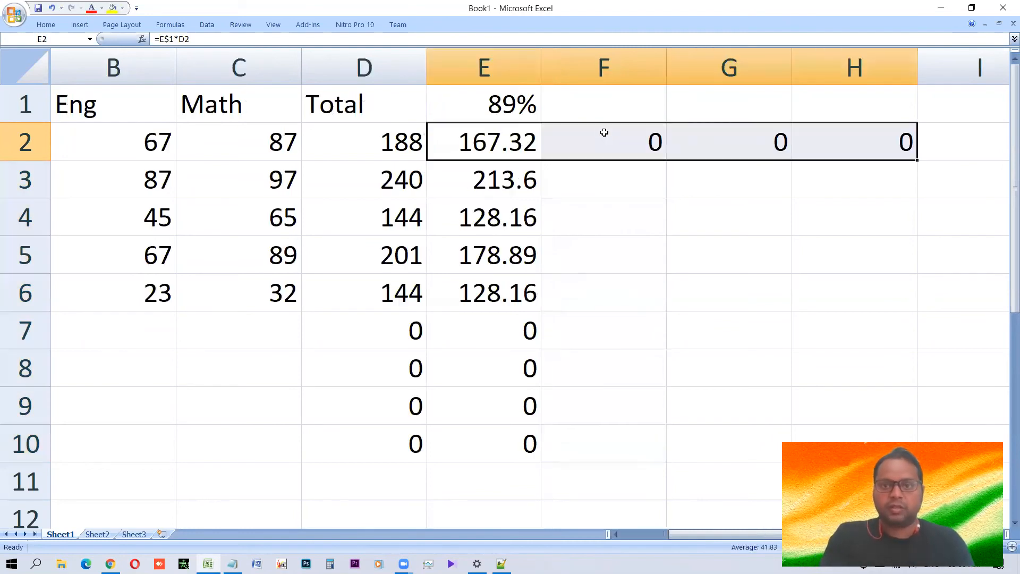
Examine the mixed-reference formulas in F2, G2 and H2 to see how the column letter shifts across the row.
{"action": "key", "text": "Left"}
{"action": "key", "text": "Right"}
{"action": "key", "text": "Right"}
{"action": "key", "text": "F2"}
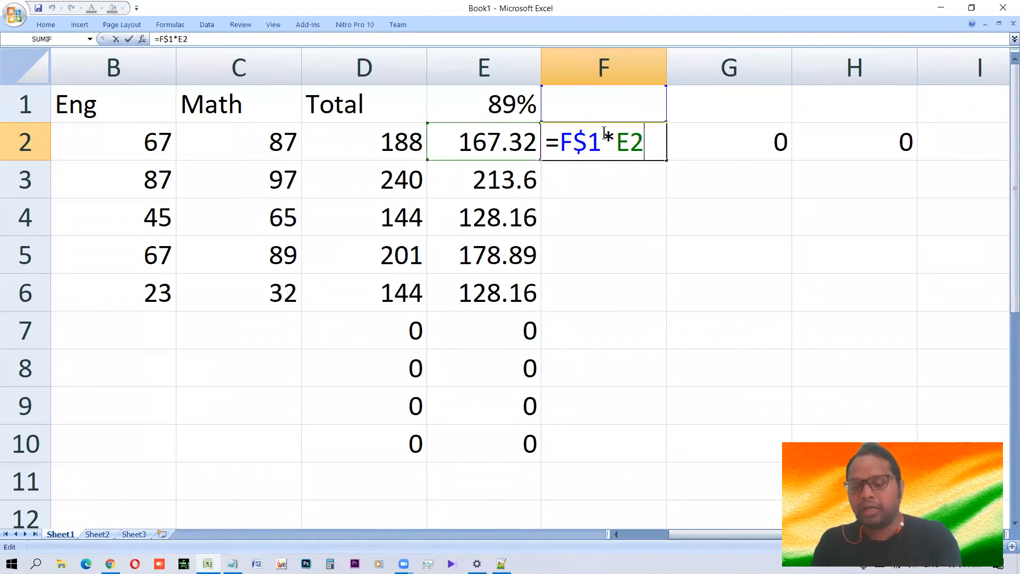
{"action": "key", "text": "Return"}
{"action": "key", "text": "Up"}
{"action": "key", "text": "Right"}
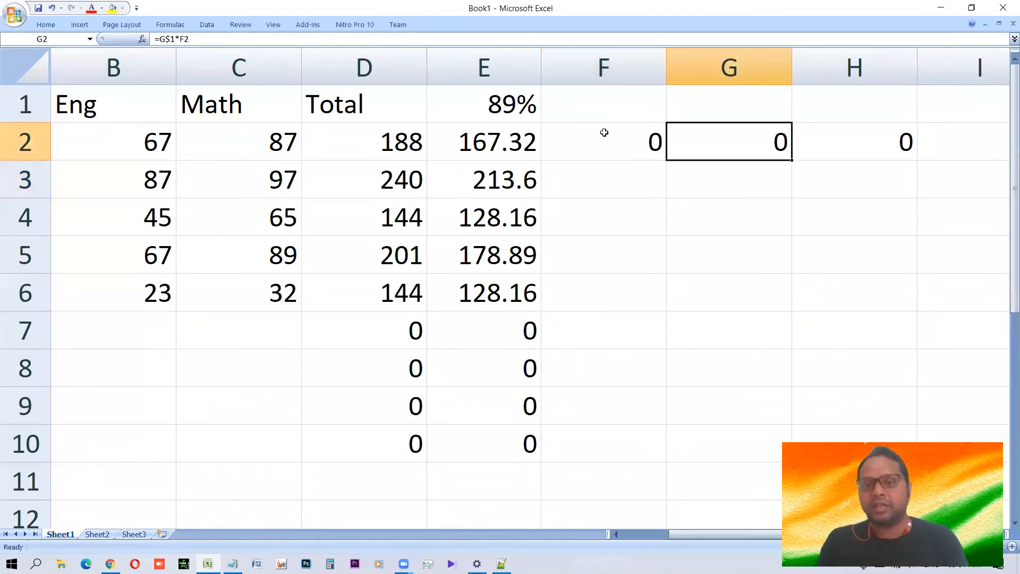
{"action": "key", "text": "F2"}
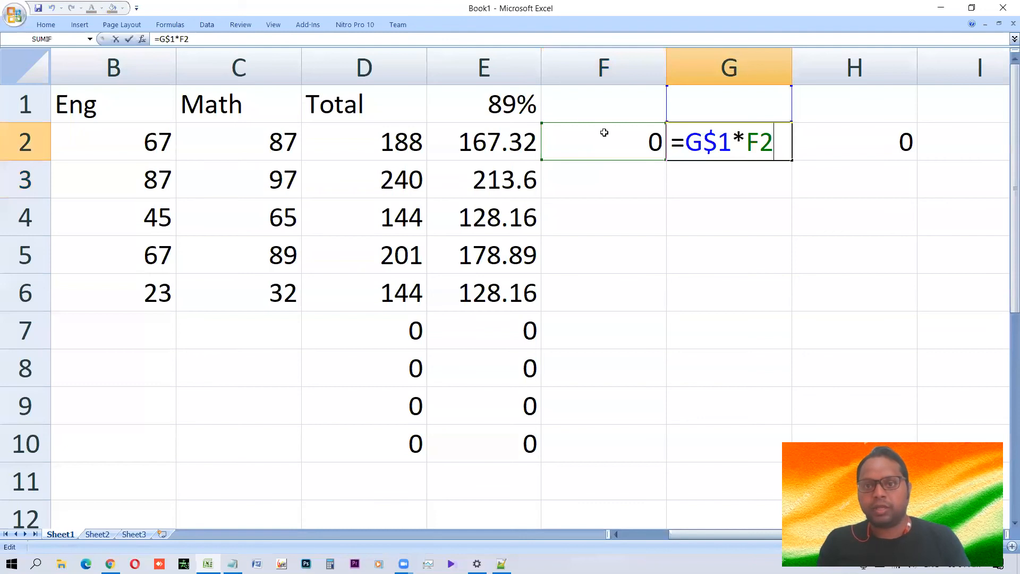
{"action": "key", "text": "Return"}
{"action": "key", "text": "Up"}
{"action": "key", "text": "Right"}
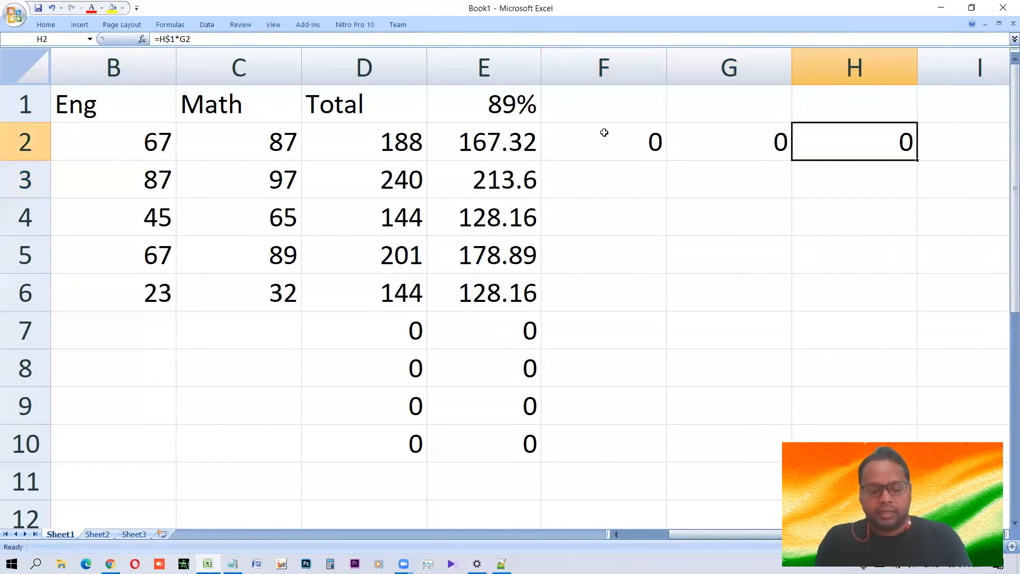
{"action": "key", "text": "F2"}
{"action": "key", "text": "Return"}
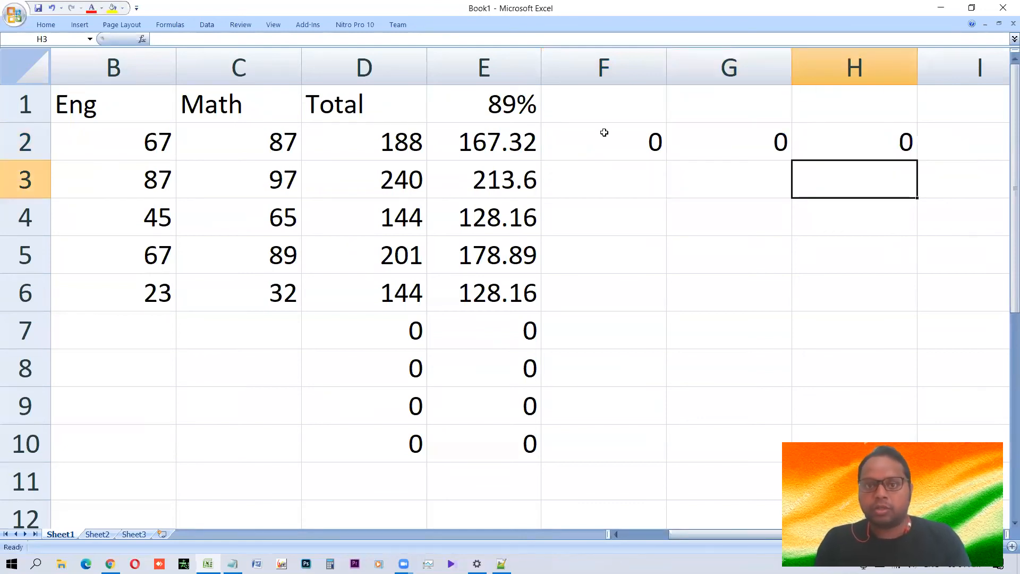
Compare the row-locked percentage references in E2, E3 and E4 down the column with the one in F2.
{"action": "key", "text": "Up"}
{"action": "key", "text": "Left"}
{"action": "key", "text": "Left"}
{"action": "key", "text": "Left"}
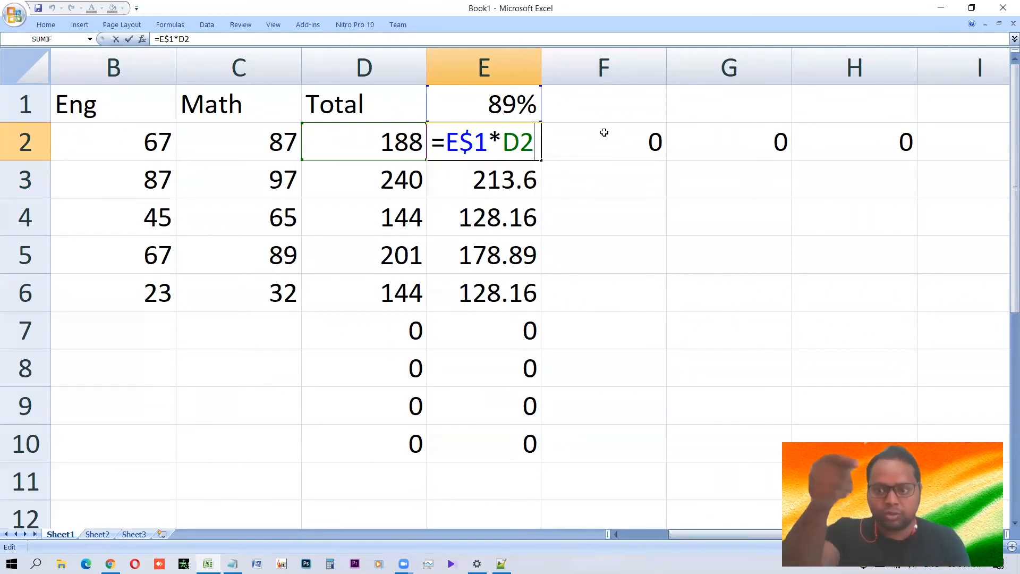
{"action": "key", "text": "Return"}
{"action": "key", "text": "F2"}
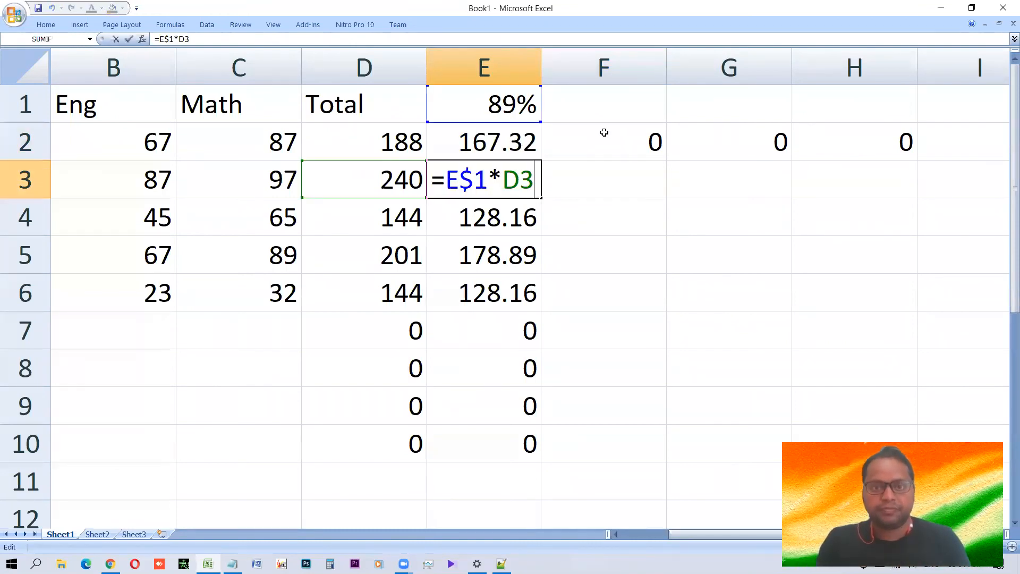
{"action": "key", "text": "Return"}
{"action": "key", "text": "F2"}
{"action": "key", "text": "Escape"}
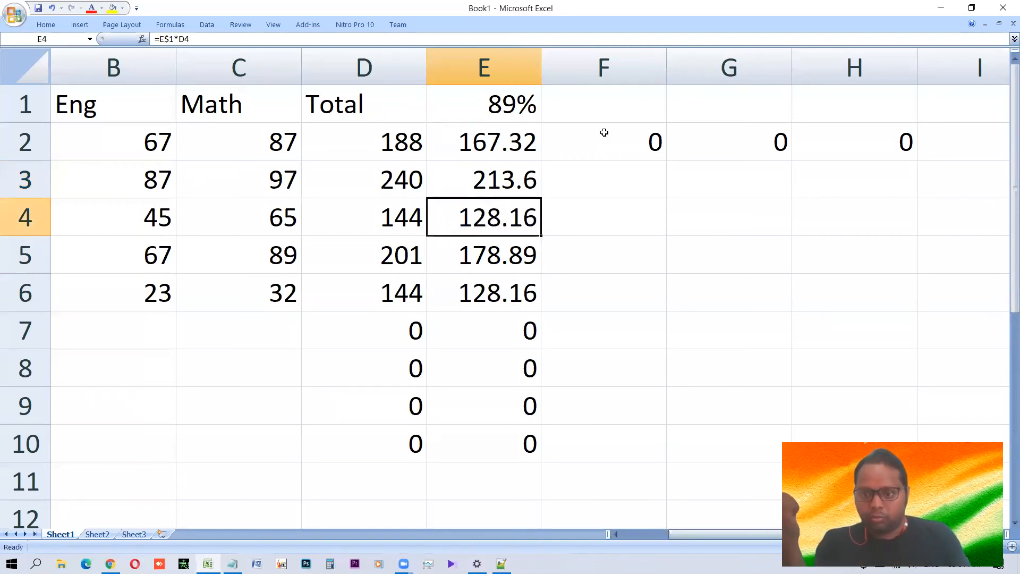
{"action": "key", "text": "Up"}
{"action": "left_click", "coordinate": [604, 132]}
{"action": "double_click", "coordinate": [603, 133]}
{"action": "key", "text": "Return"}
{"action": "key", "text": "Up"}
{"action": "key", "text": "Left"}
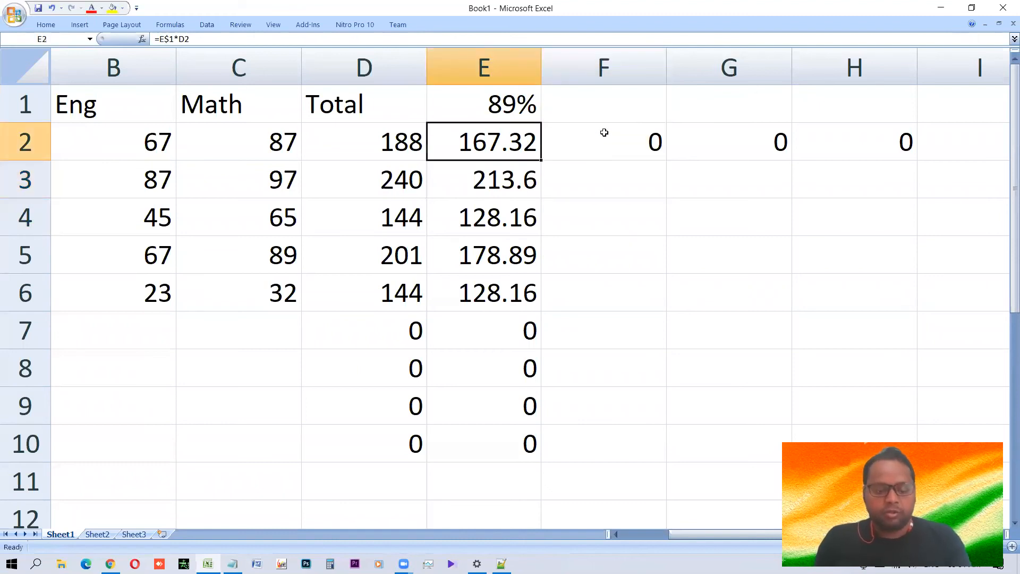
Add a dollar sign before the column letter of E2's percentage reference, giving the absolute-reference formula =$E$1*D2.
{"action": "key", "text": "F2"}
{"action": "key", "text": "Home"}
{"action": "key", "text": "Right"}
{"action": "type", "text": "S"}
{"action": "key", "text": "BackSpace"}
{"action": "type", "text": "$"}
{"action": "key", "text": "Return"}
{"action": "key", "text": "Up"}
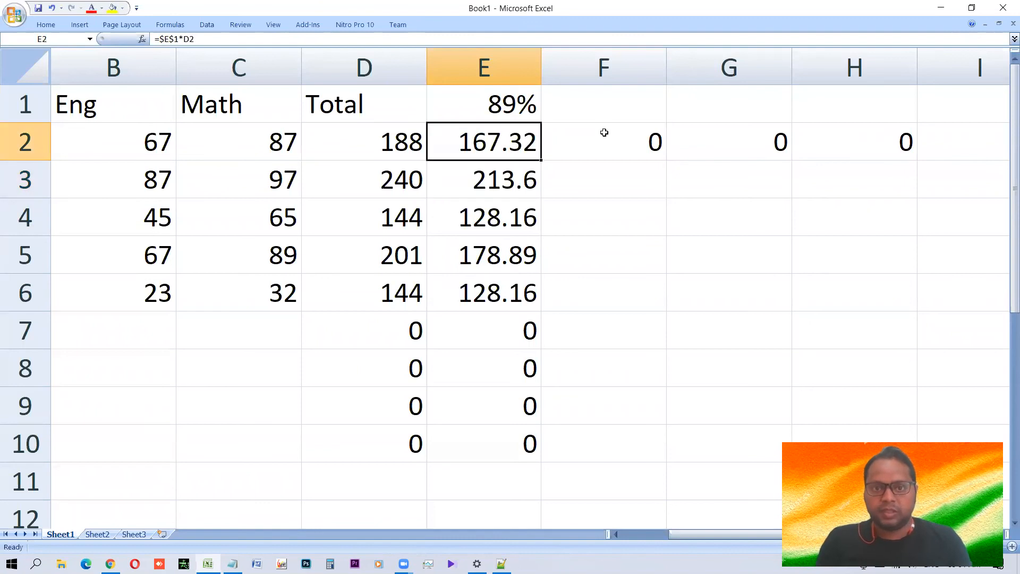
{"action": "key", "text": "shift+Down"}
{"action": "key", "text": "shift+Down"}
{"action": "key", "text": "shift+Down"}
{"action": "key", "text": "shift+Down"}
{"action": "key", "text": "shift+Down"}
{"action": "key", "text": "shift+Down"}
{"action": "key", "text": "shift+Down"}
{"action": "key", "text": "Up"}
{"action": "key", "text": "Down"}
Fill the absolute-reference formula in E2 right through cell H2.
{"action": "key", "text": "shift+Right"}
{"action": "key", "text": "shift+Right"}
{"action": "key", "text": "shift+Right"}
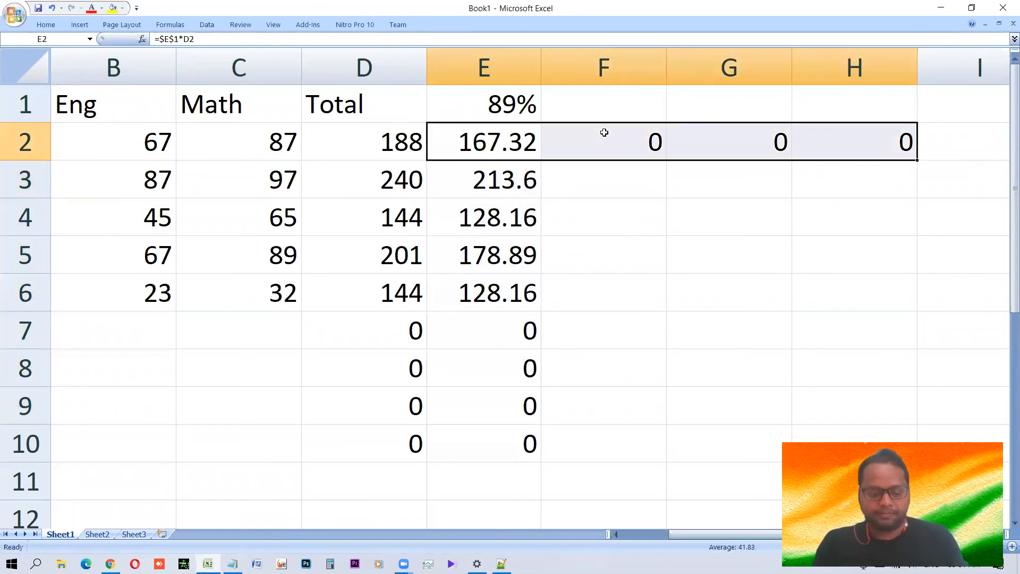
{"action": "key", "text": "ctrl+r"}
Examine the $E$1 reference and the relative reference in the formulas of F2, G2 and H2.
{"action": "key", "text": "Left"}
{"action": "key", "text": "Right"}
{"action": "key", "text": "Right"}
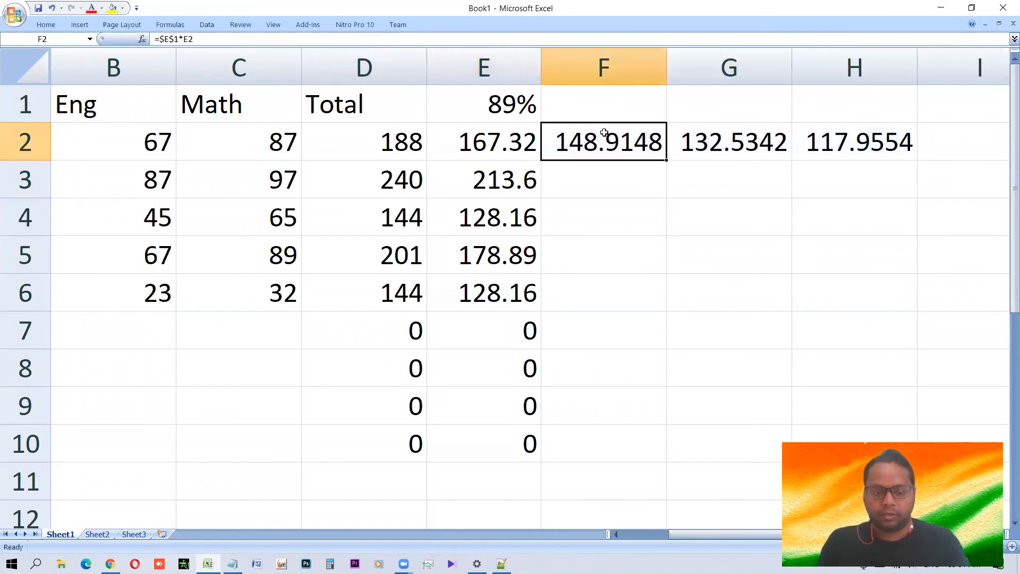
{"action": "key", "text": "F2"}
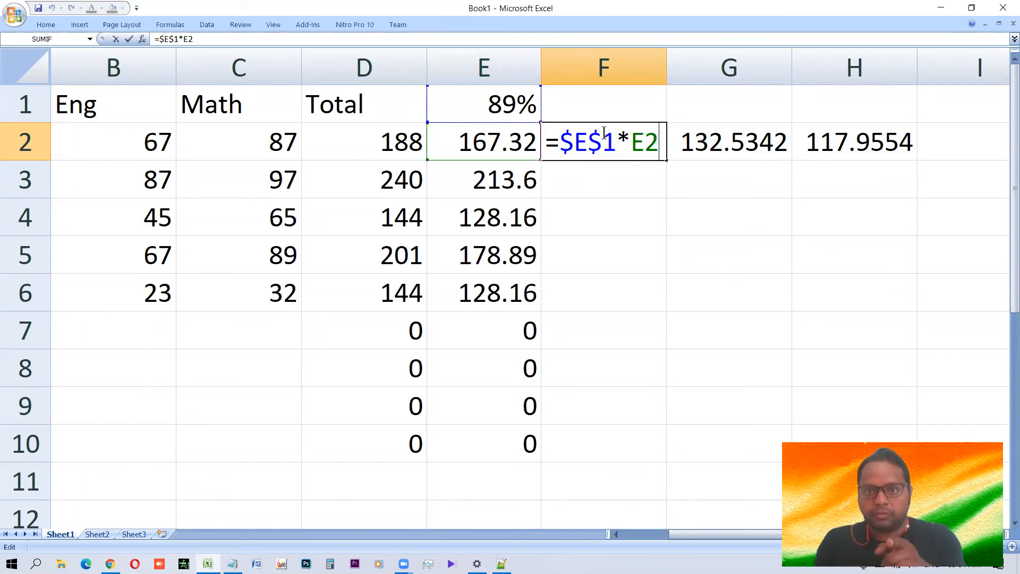
{"action": "key", "text": "Escape"}
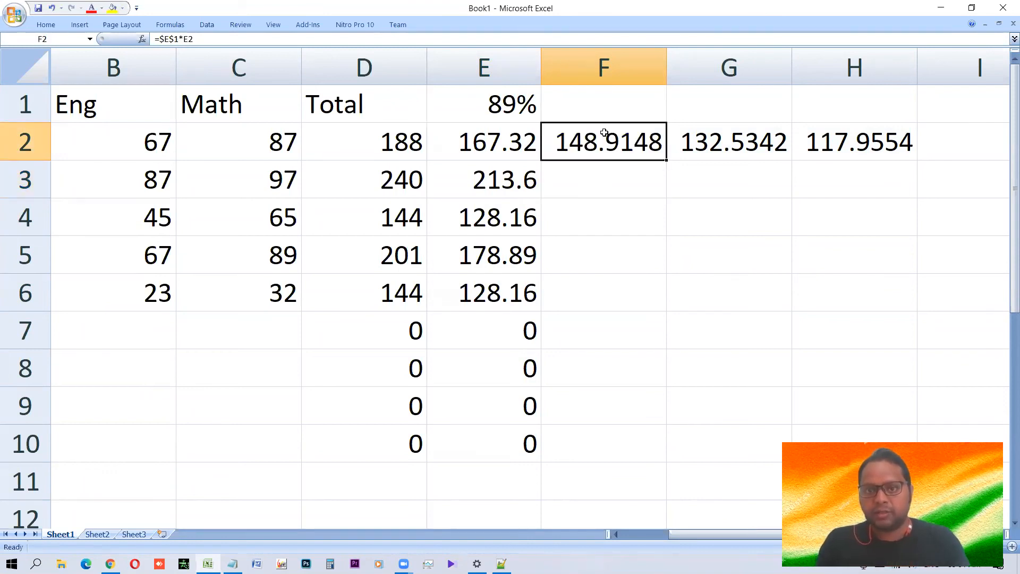
{"action": "key", "text": "Right"}
{"action": "key", "text": "F2"}
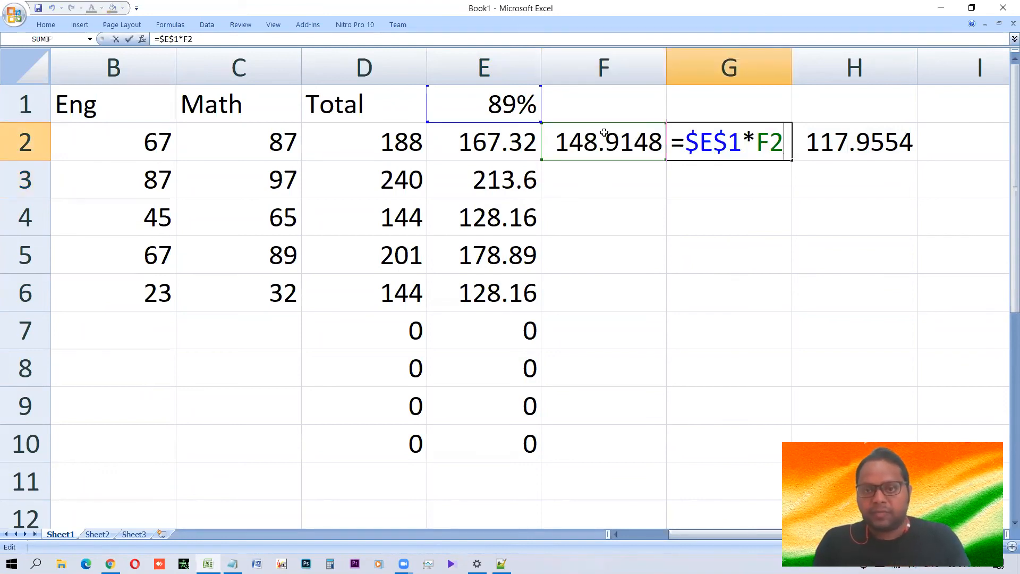
{"action": "key", "text": "Return"}
{"action": "key", "text": "Up"}
{"action": "key", "text": "Right"}
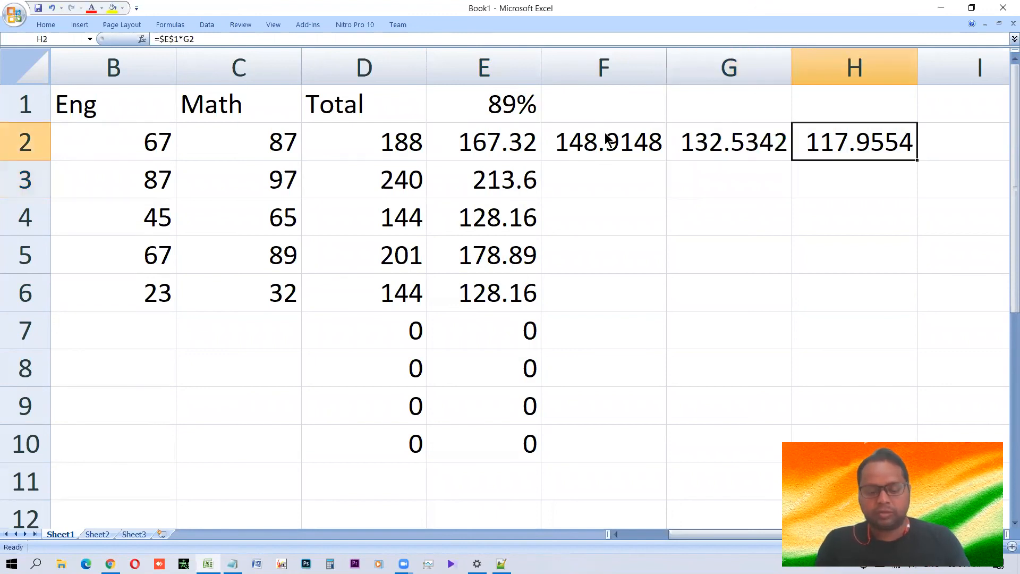
{"action": "key", "text": "F2"}
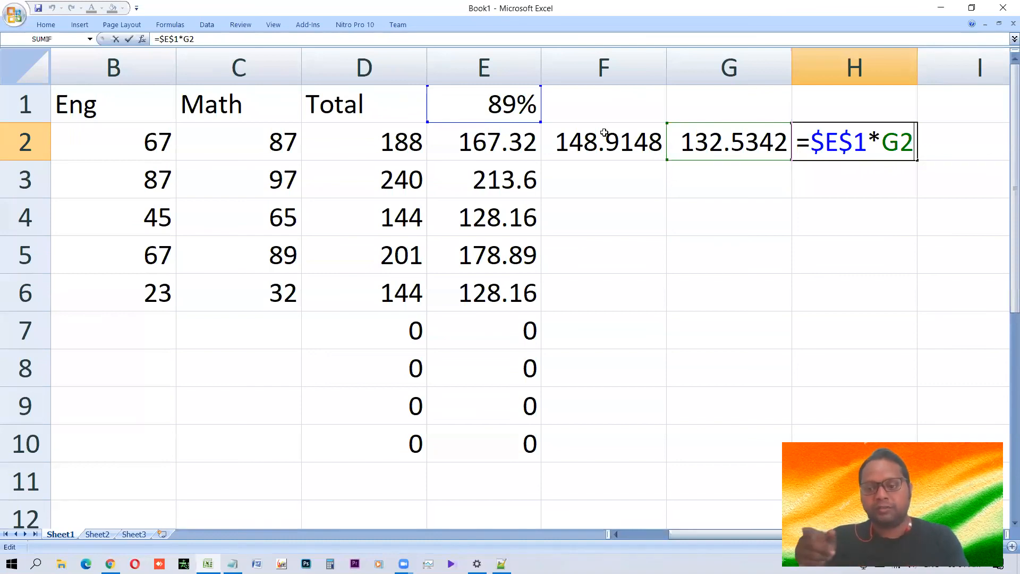
{"action": "key", "text": "Return"}
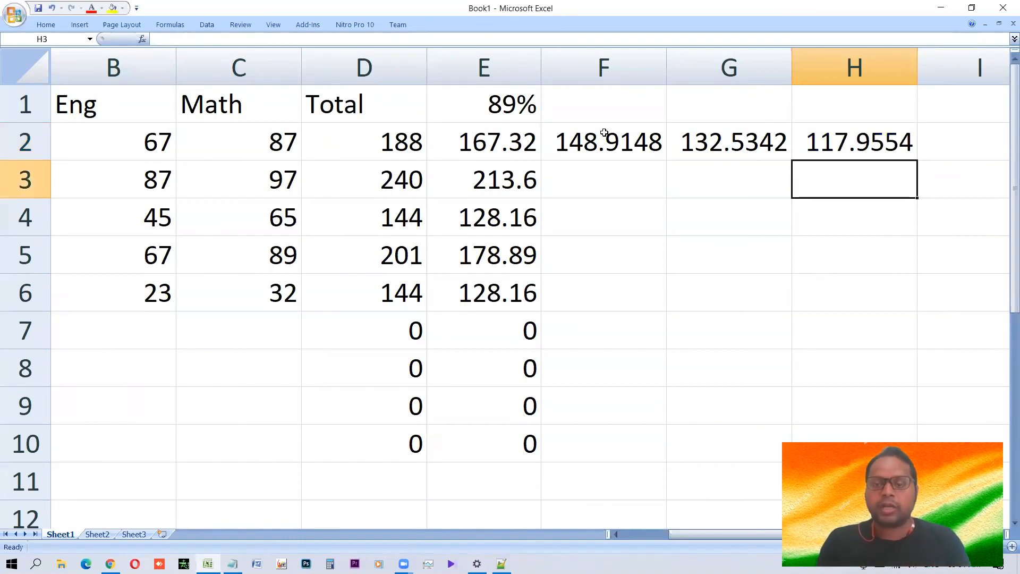
Recheck the absolute-reference formula in E2 and compare it with the formula in F2.
{"action": "left_click", "coordinate": [604, 133]}
{"action": "key", "text": "Left"}
{"action": "key", "text": "F2"}
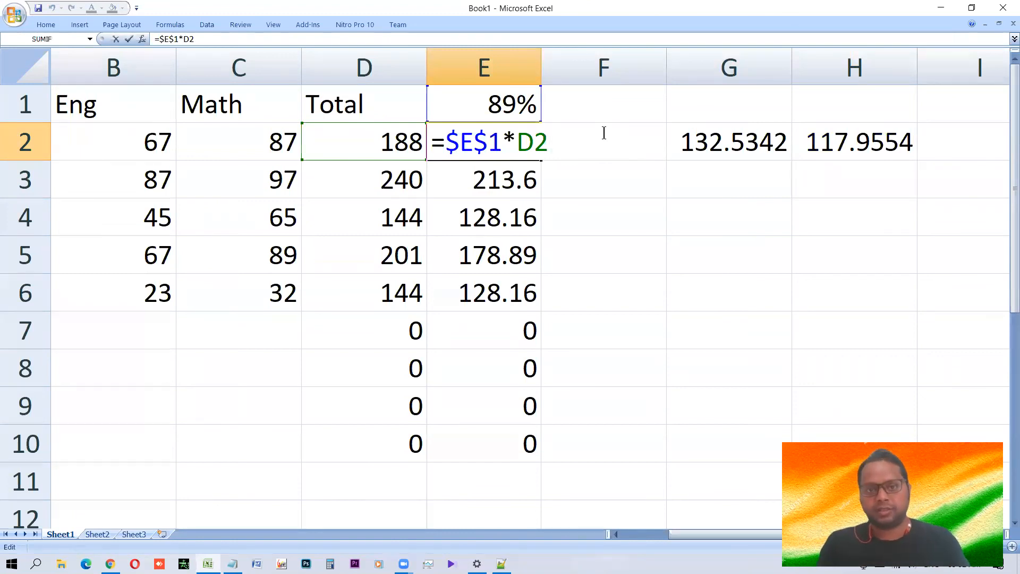
{"action": "key", "text": "Return"}
{"action": "key", "text": "Up"}
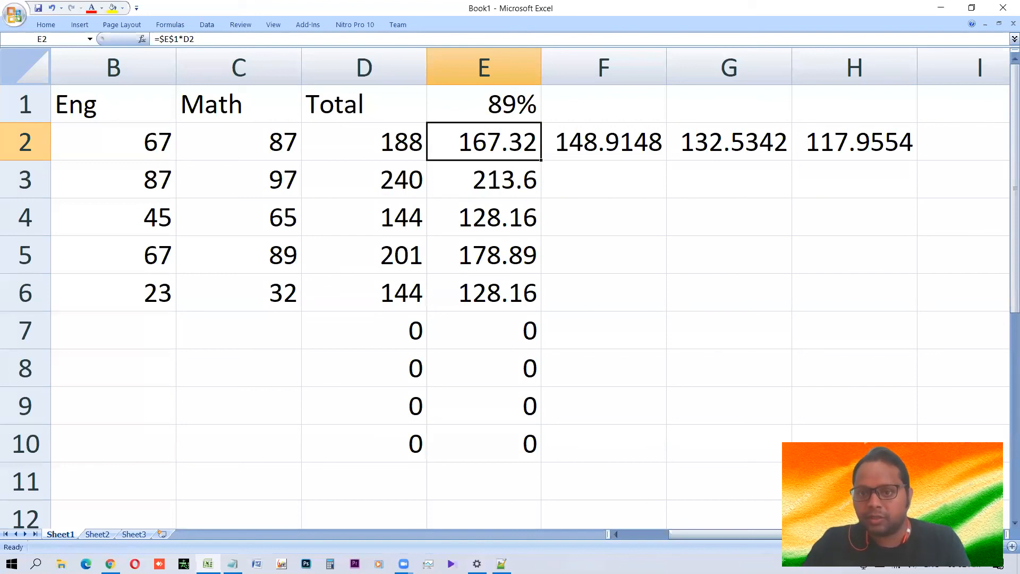
{"action": "left_click", "coordinate": [596, 150]}
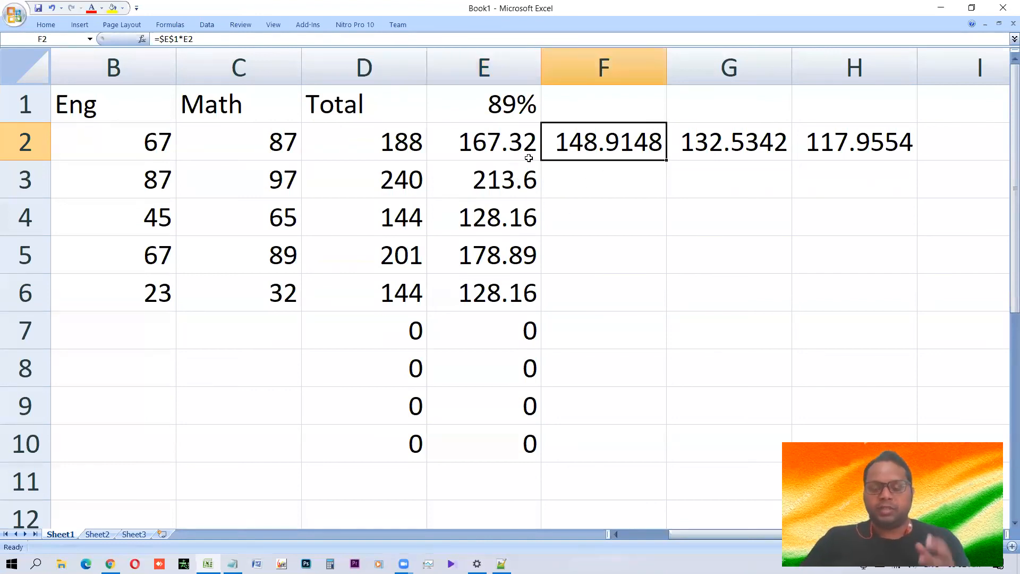